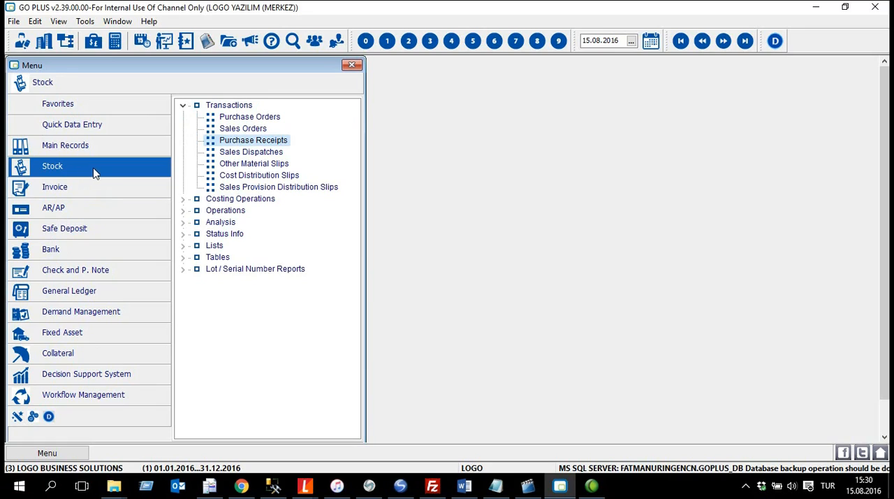
Step: Open the purchase order slips list from the stock transactions and maximize its window
left_click(264, 119)
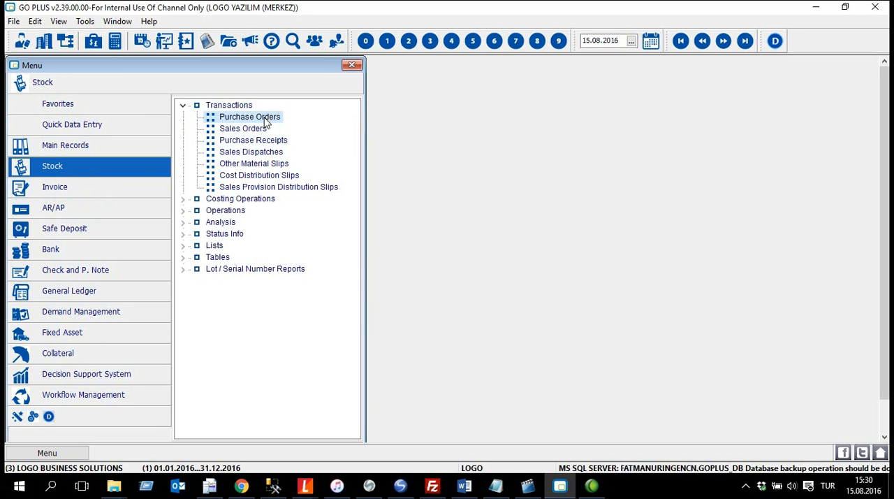
double_click(265, 121)
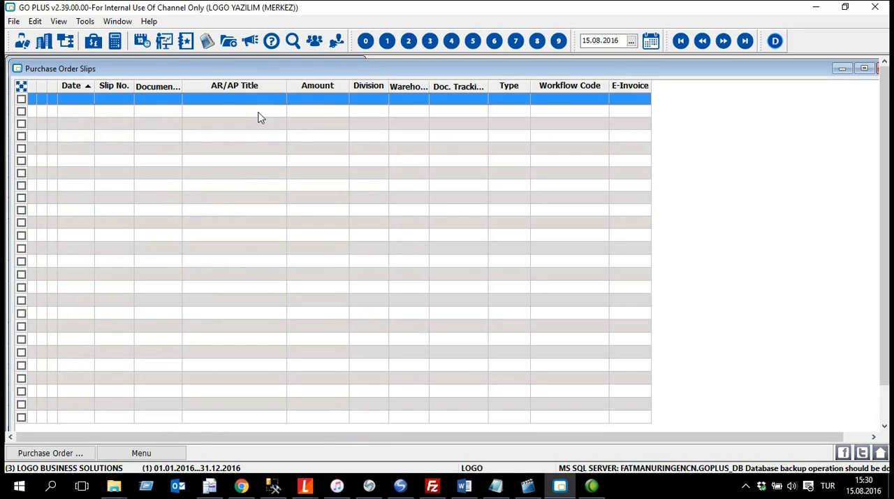
double_click(270, 67)
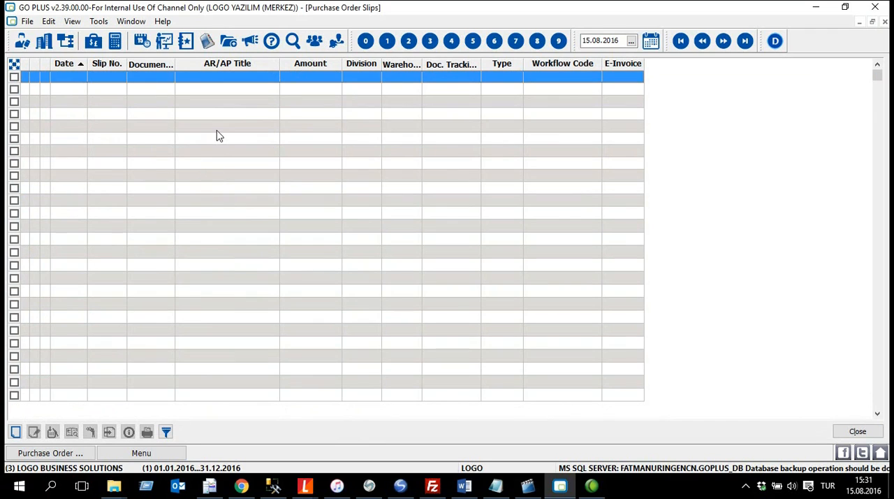
left_click(15, 433)
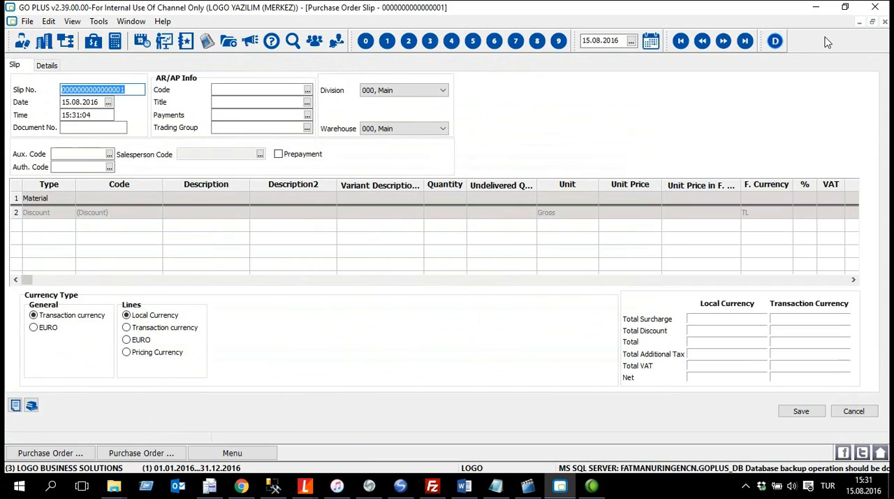
left_click(885, 22)
left_click(422, 260)
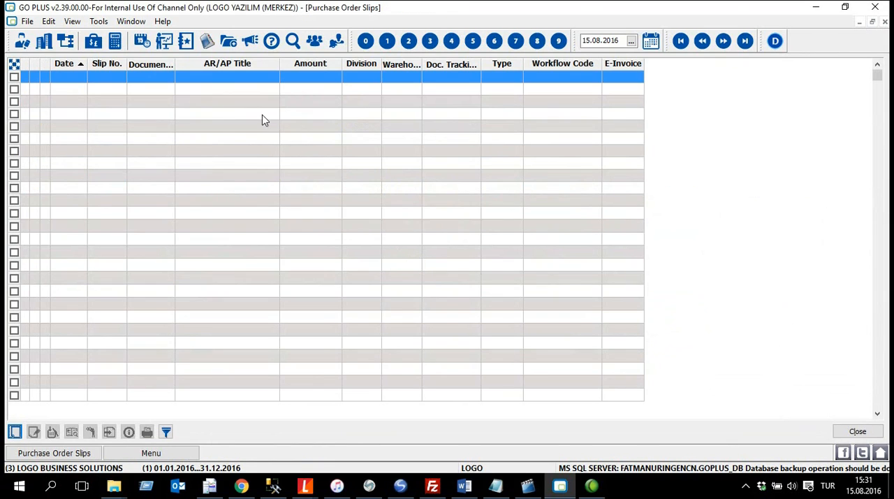
Step: Start a new purchase order slip from the empty slip list
right_click(247, 115)
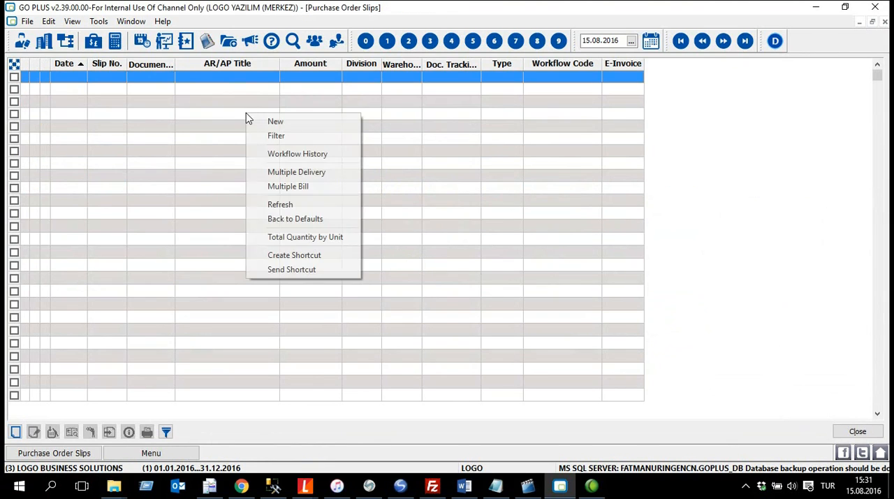
left_click(343, 123)
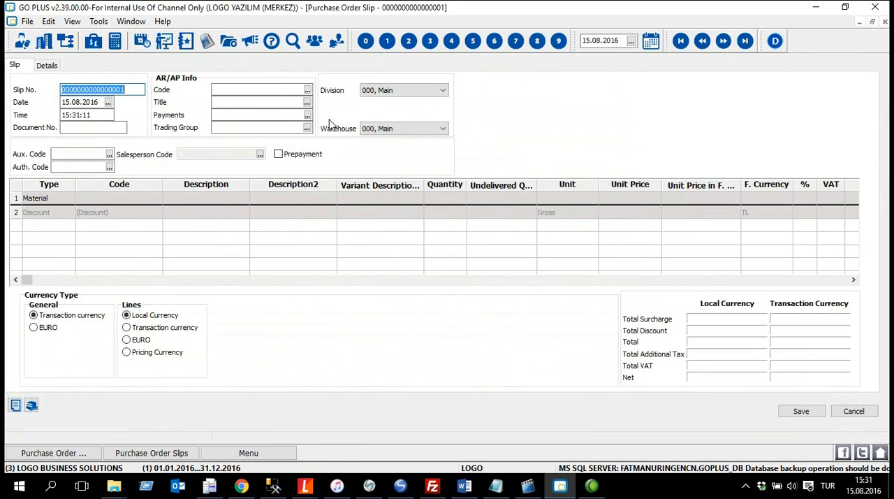
left_click(137, 89)
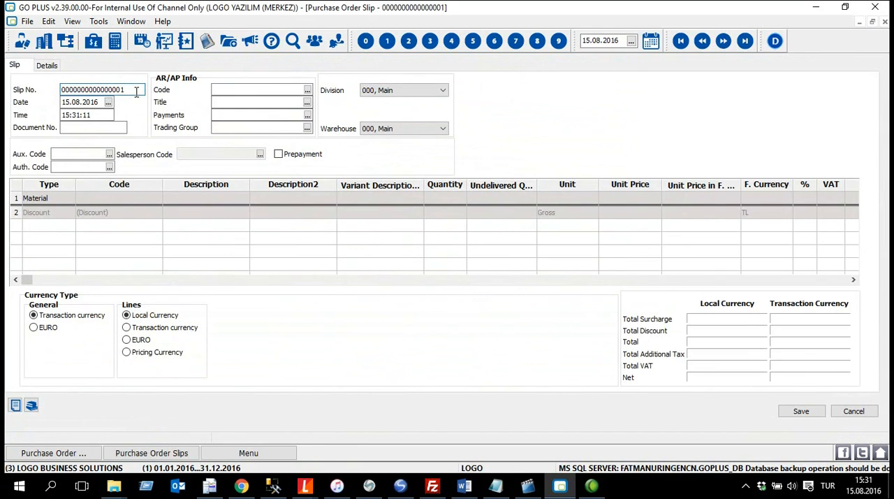
left_click_drag(137, 89, 62, 90)
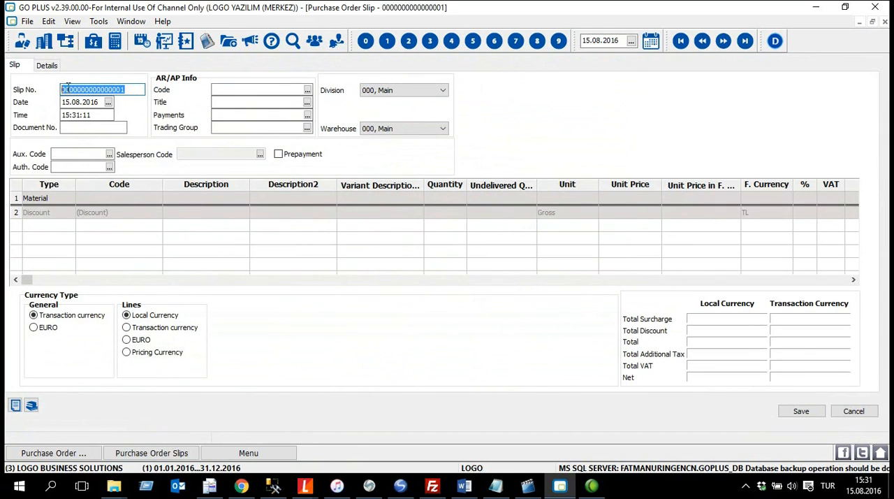
left_click(142, 90)
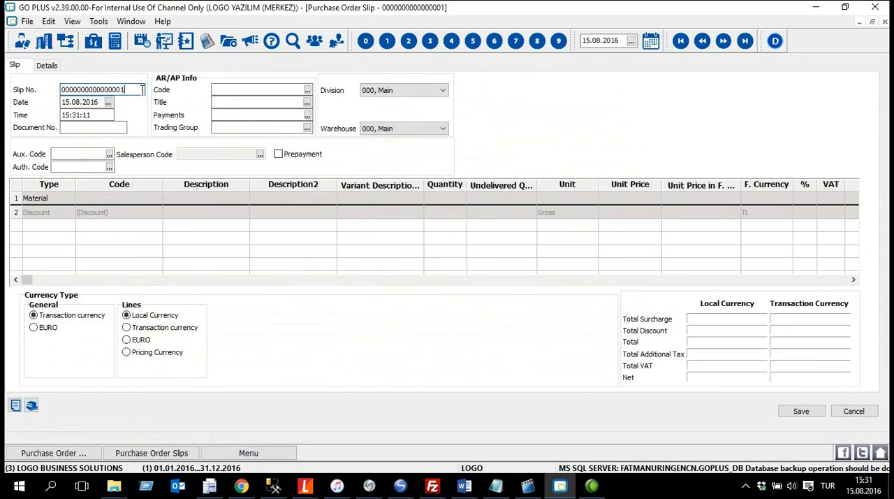
left_click_drag(142, 89, 55, 87)
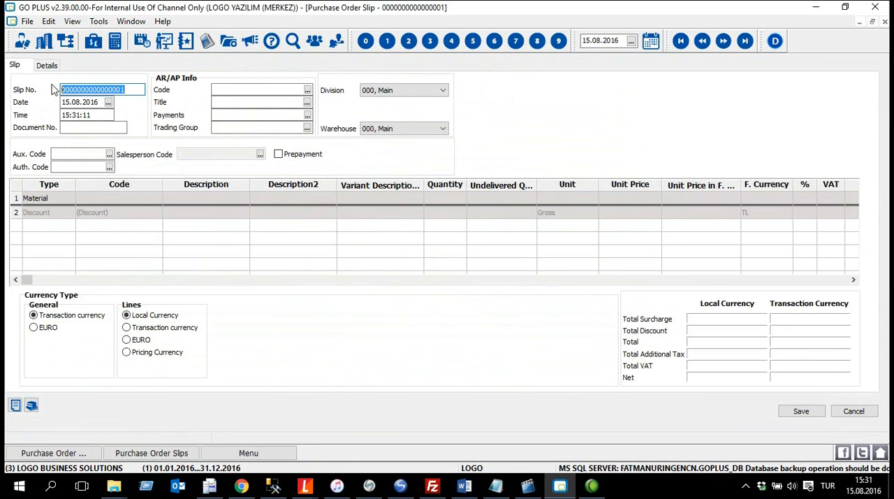
Step: Set the slip date to 01.02.2016 and accept the unit price adjustment
left_click(108, 102)
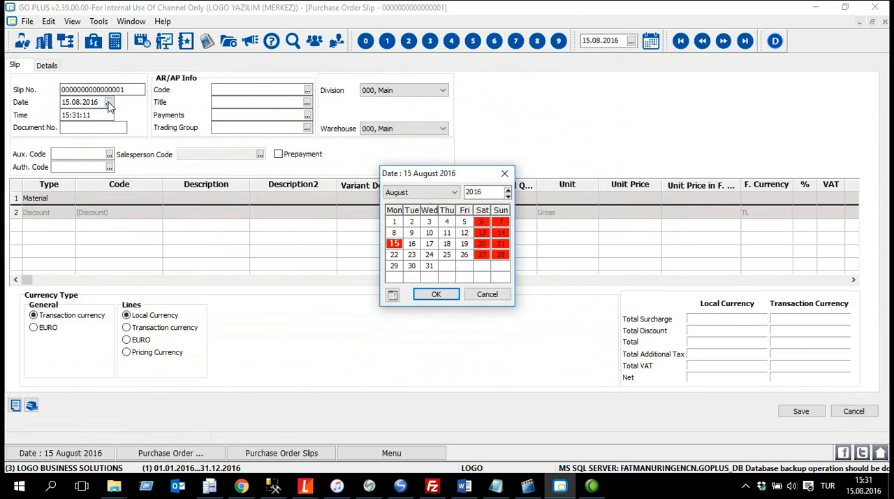
left_click(433, 194)
left_click(399, 212)
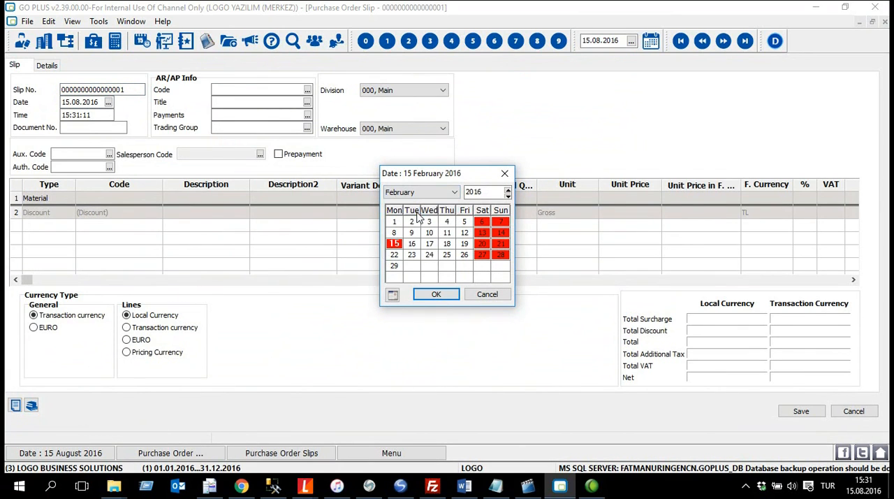
double_click(397, 222)
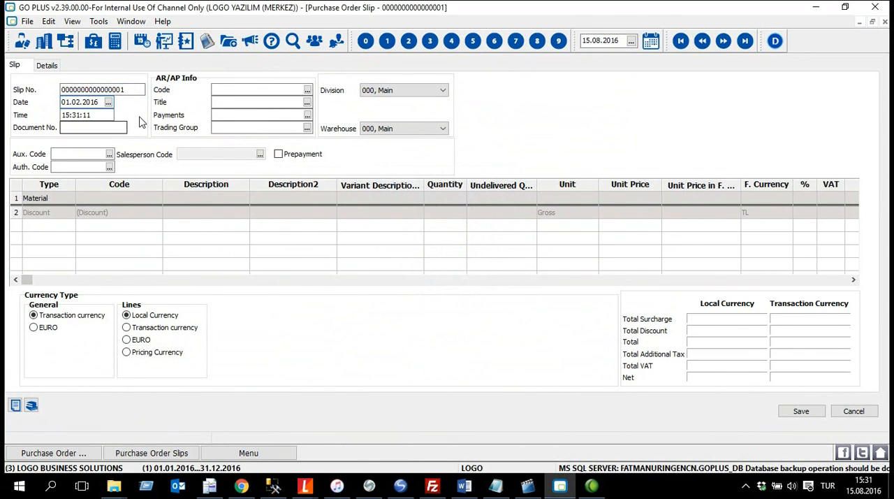
left_click(260, 92)
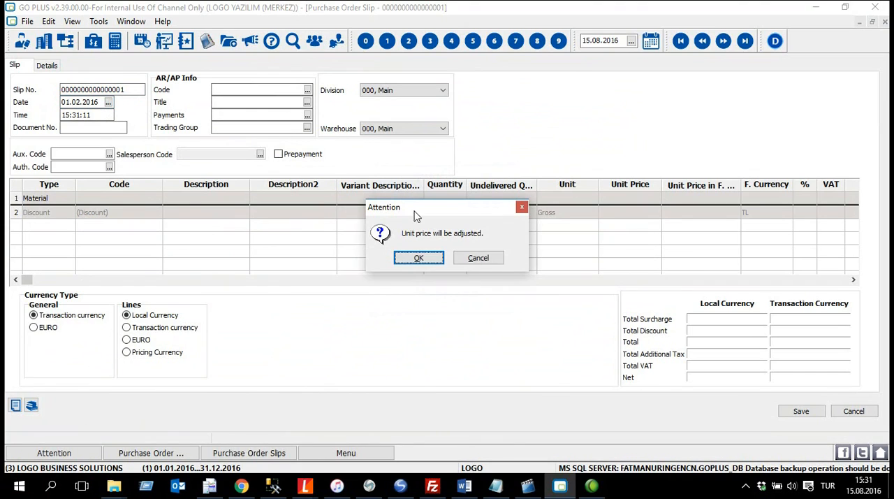
left_click(419, 257)
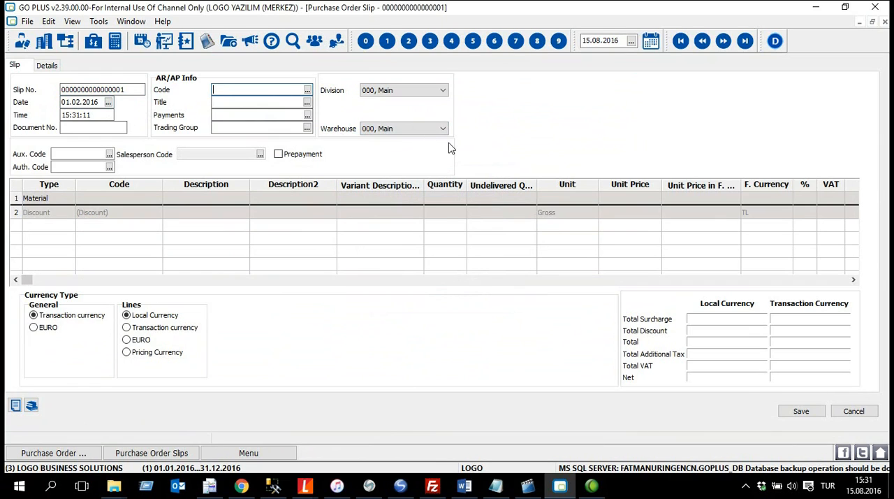
Step: Assign AR.AP.001 as the slip's AR/AP code, dismissing the session timeout prompt and accepting the unit price adjustment
left_click(307, 91)
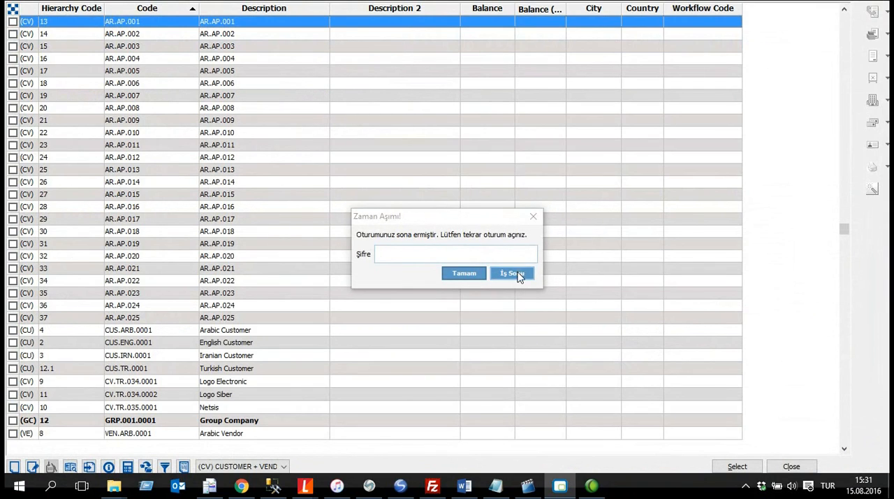
left_click(517, 273)
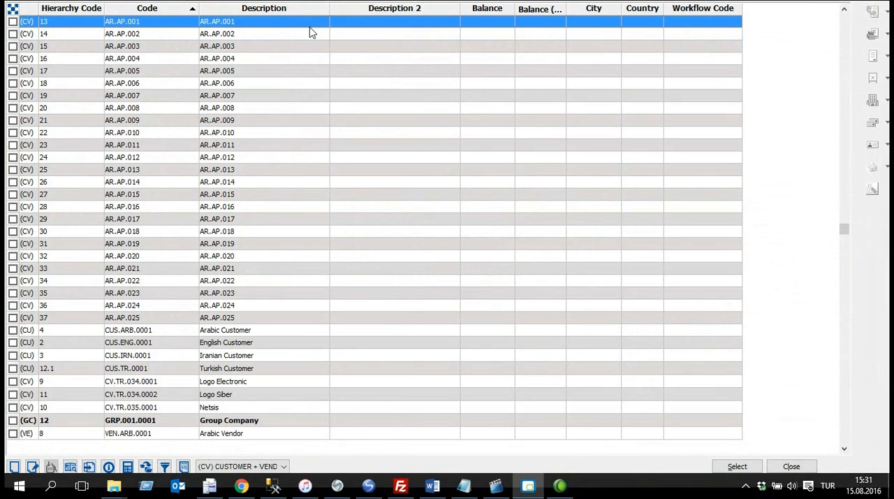
left_click(12, 22)
left_click(742, 469)
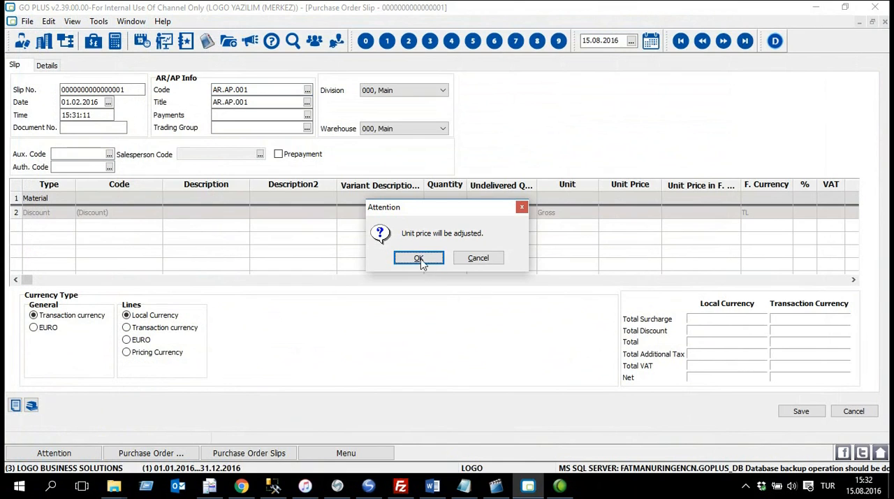
left_click(418, 259)
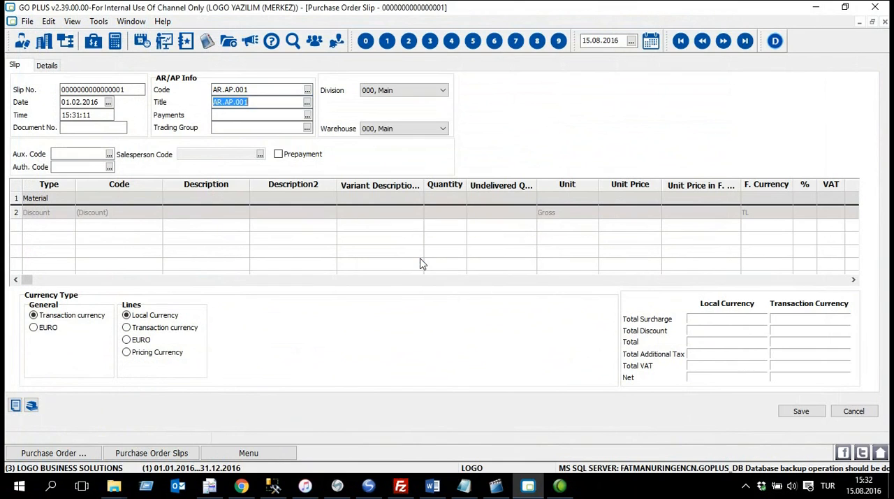
Step: Enter the material GOPLUS.INT.0001 (Go Plus International 0001) in the first line of the slip
left_click(126, 201)
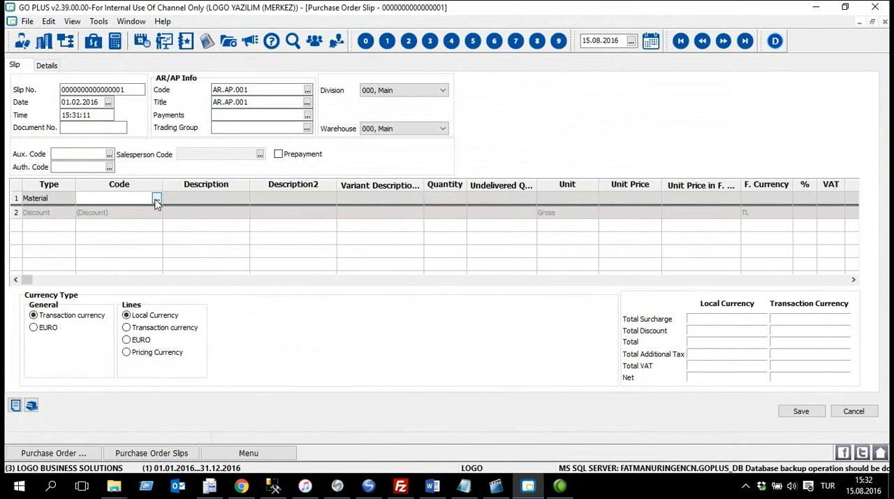
left_click(156, 199)
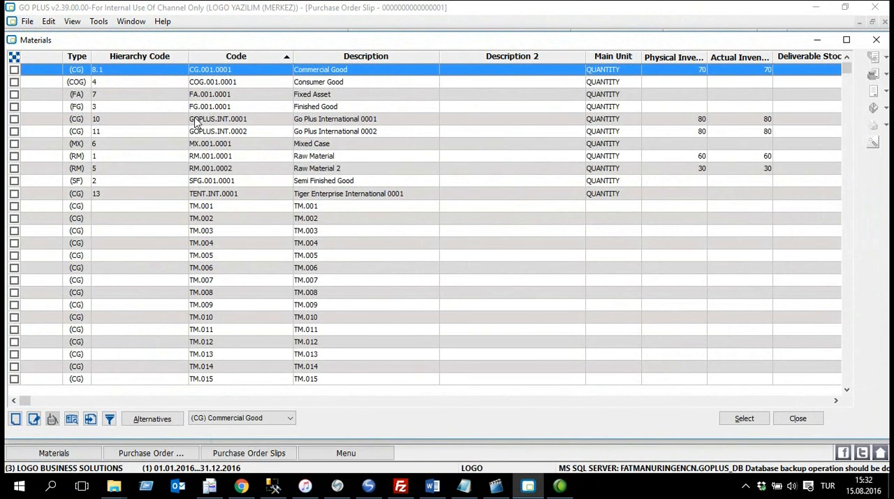
left_click(61, 120)
left_click(14, 119)
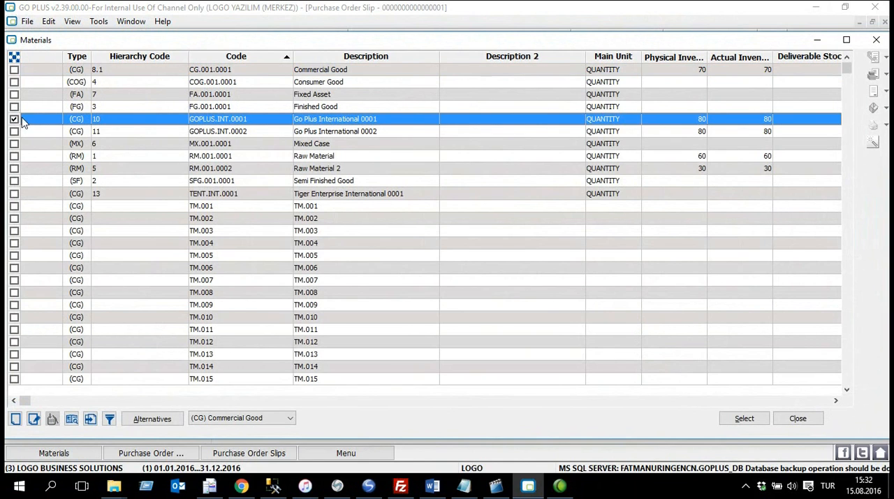
left_click(745, 419)
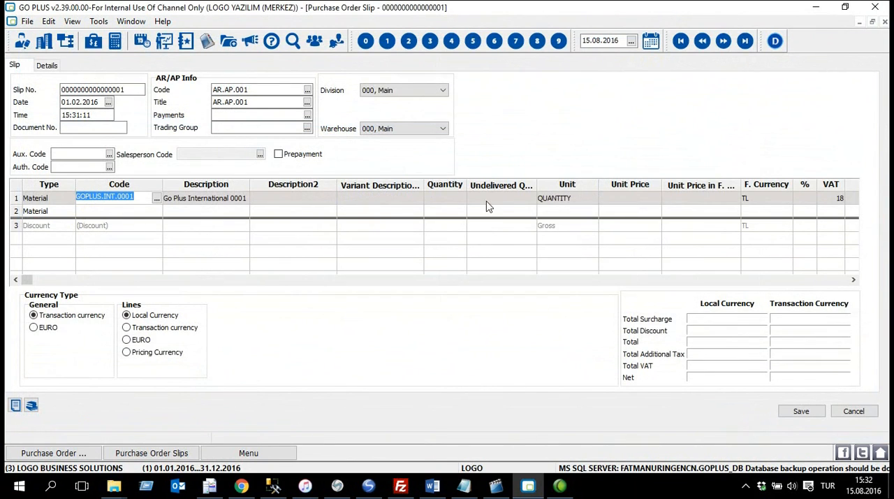
Step: Set the material line's quantity to 5 and its unit price to 2.500,00
left_click(452, 198)
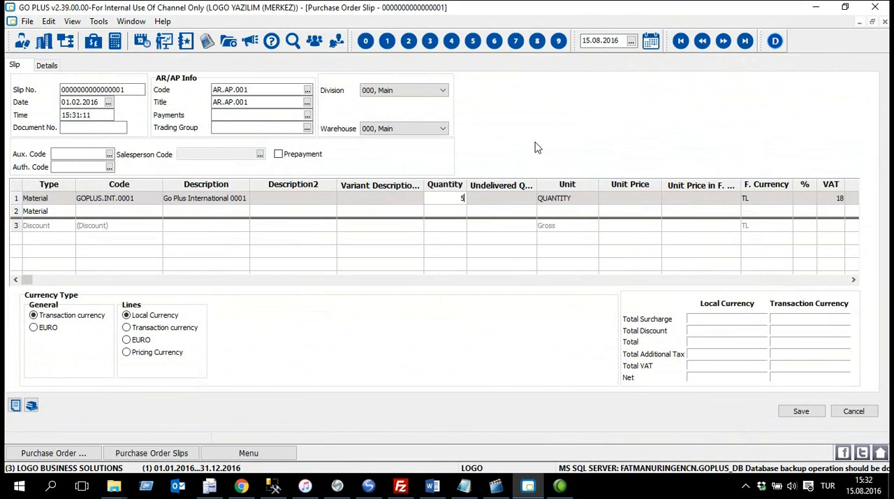
key("Tab")
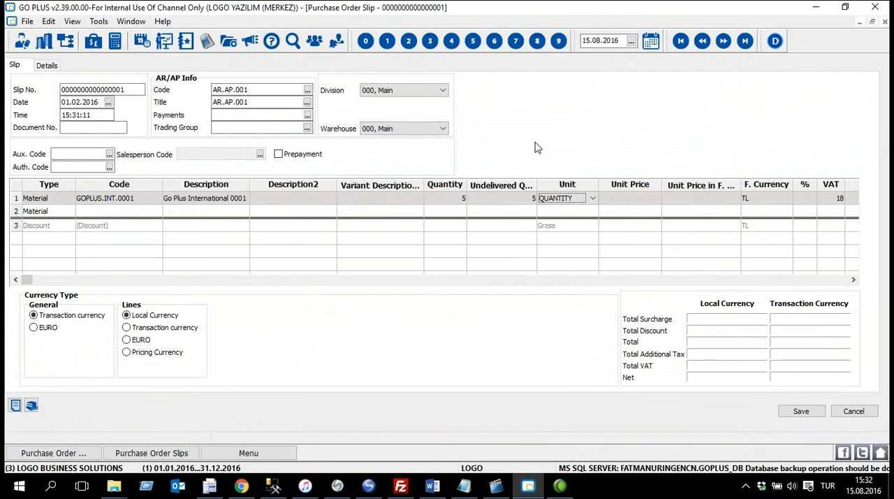
key("Tab")
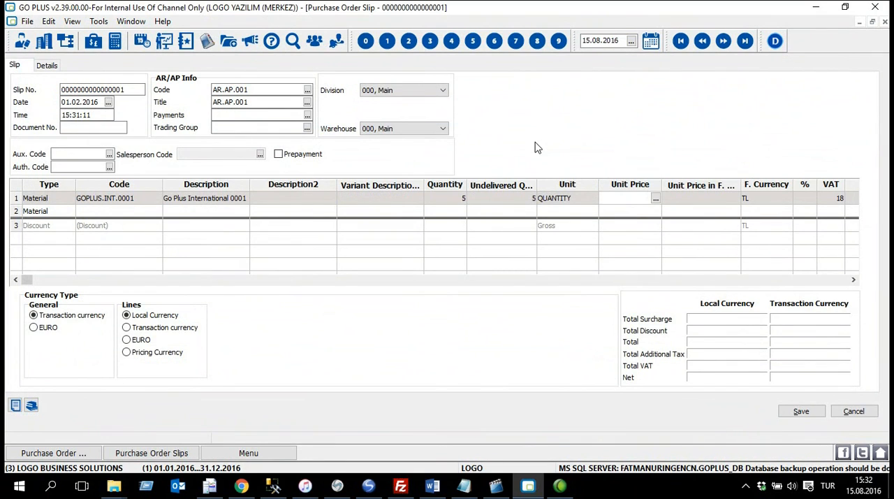
type("2.500")
key("Tab")
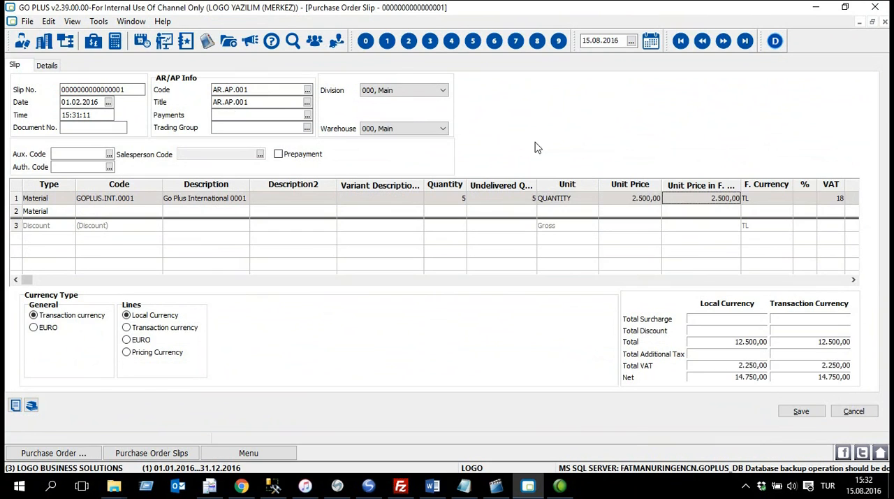
Step: Set the material line's VAT rate to 9 and save the purchase order slip
key("Tab")
key("Tab")
key("Tab")
left_click(854, 280)
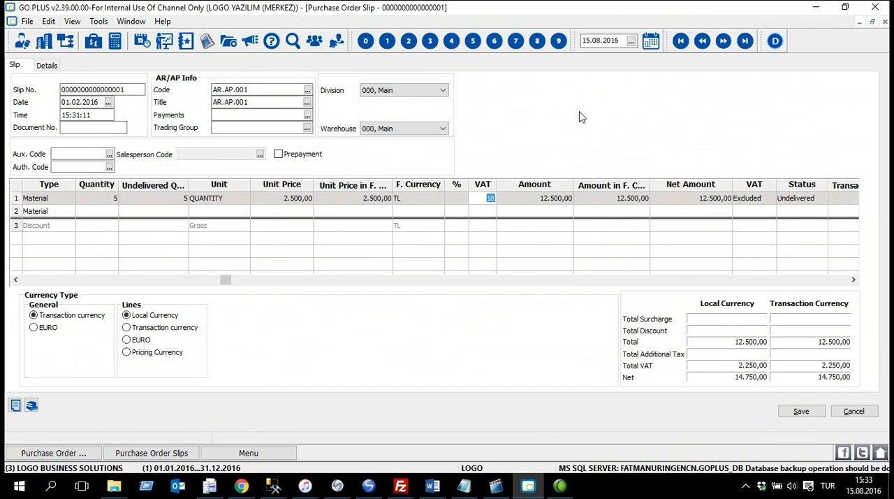
type("9")
key("Tab")
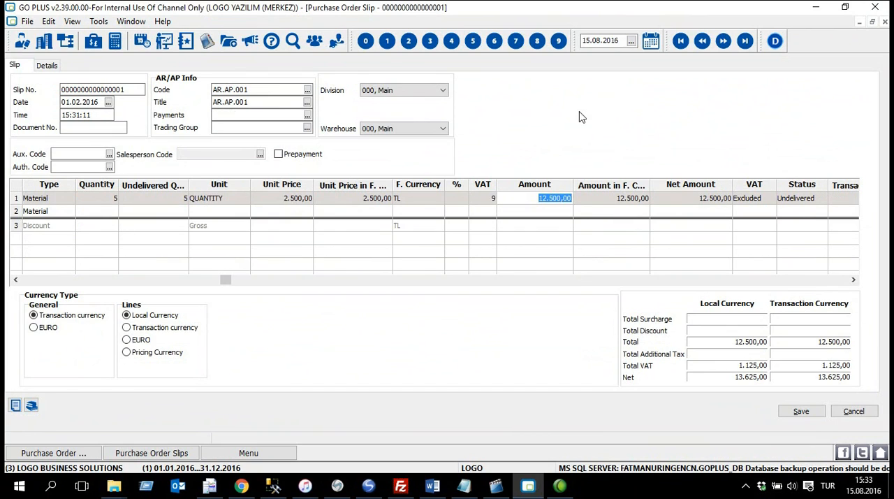
key("Tab")
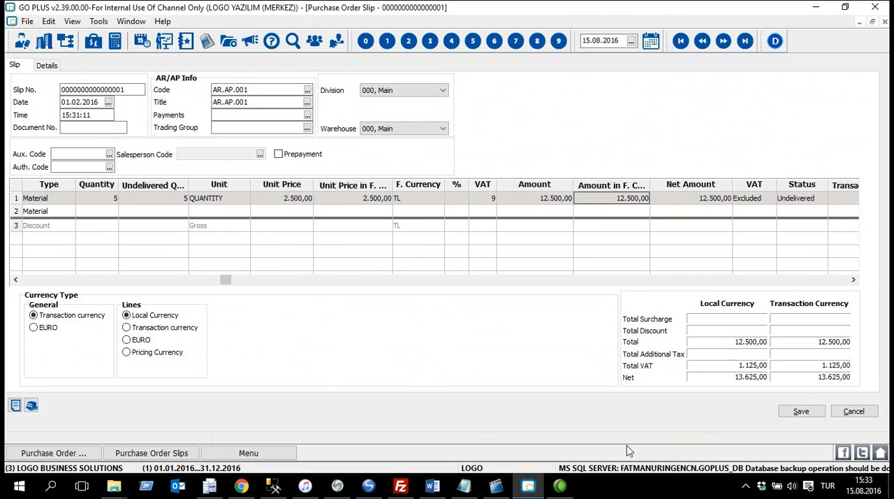
left_click(802, 411)
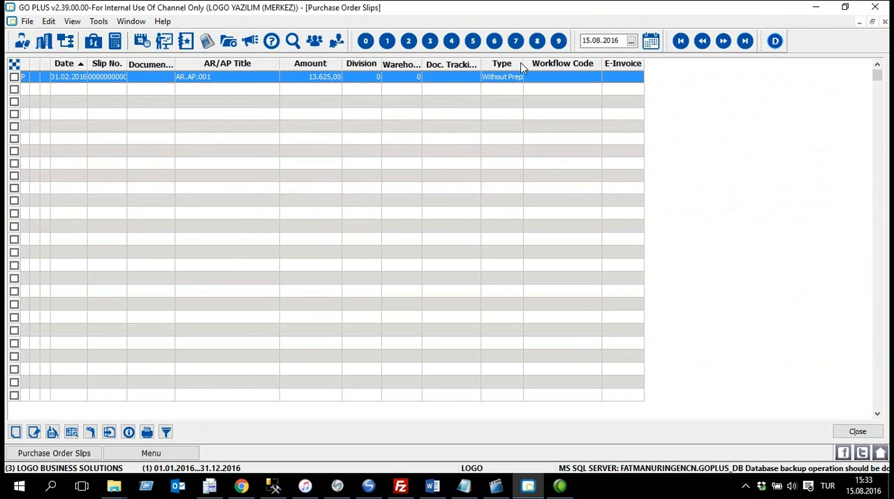
Step: Widen the Type column and set the AR.AP.001 purchase order slip's approval info to Deliverable
left_click_drag(524, 64, 573, 64)
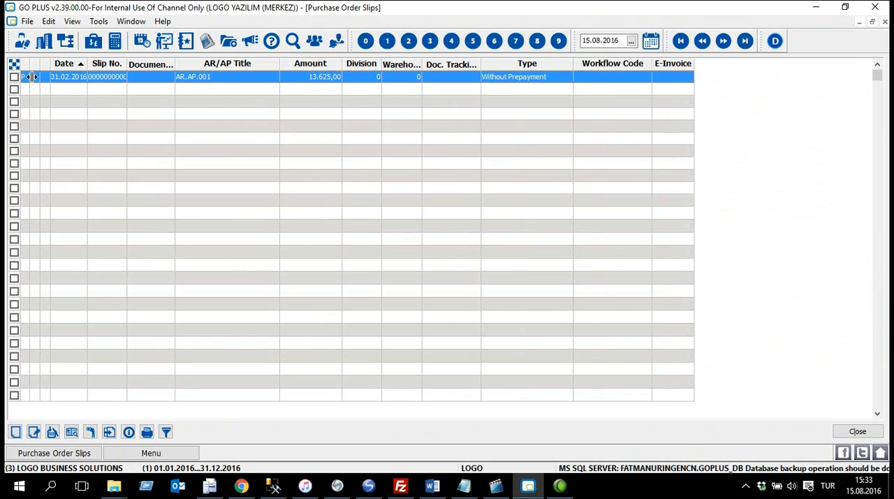
right_click(235, 83)
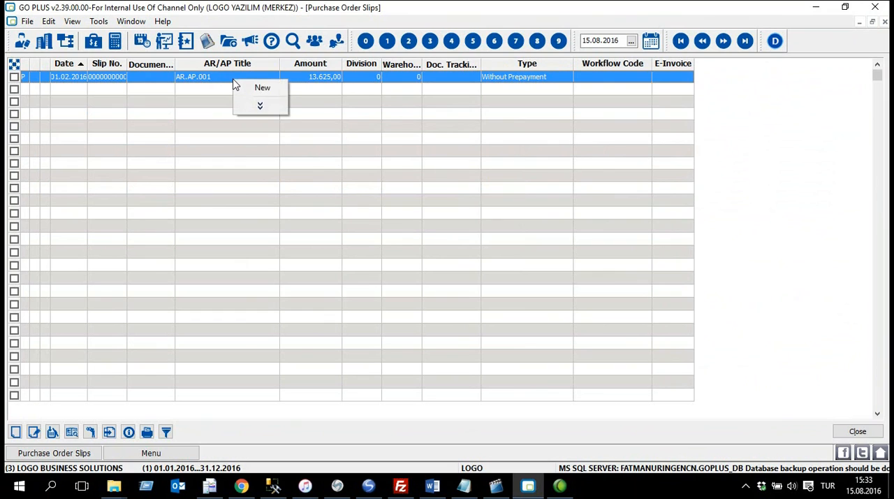
left_click(278, 109)
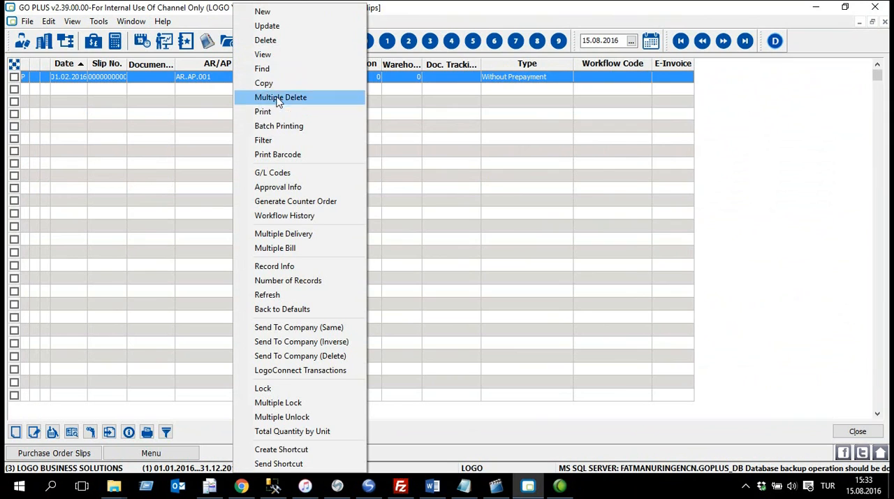
left_click(347, 188)
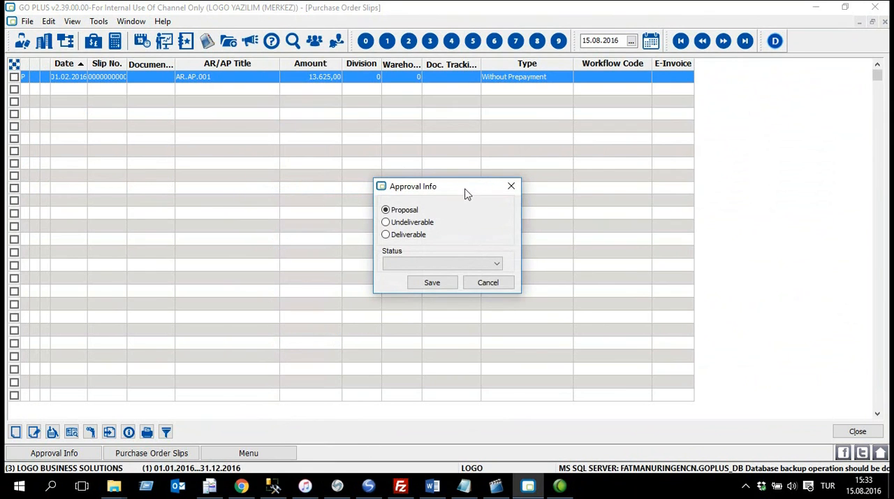
left_click(413, 235)
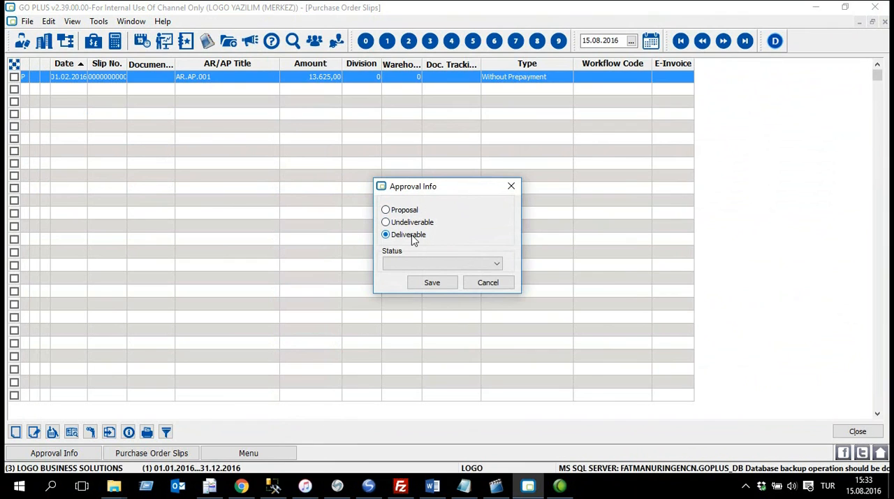
left_click(432, 283)
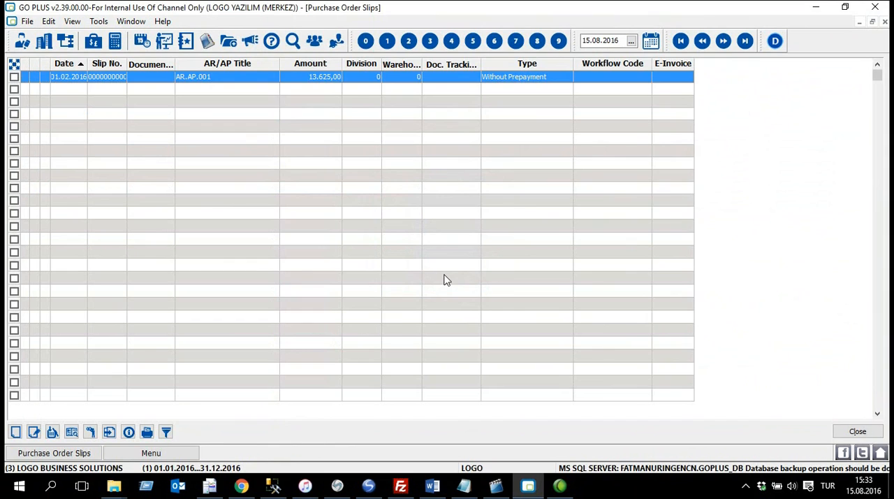
Step: Widen the Date and Slip No. columns and deliver the AR.AP.001 order, maximizing its purchase receipt form
left_click_drag(89, 64, 186, 64)
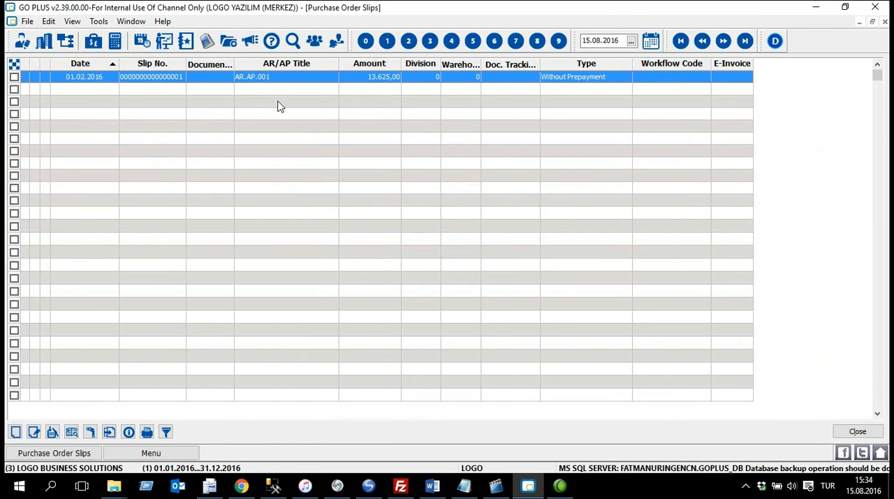
right_click(289, 78)
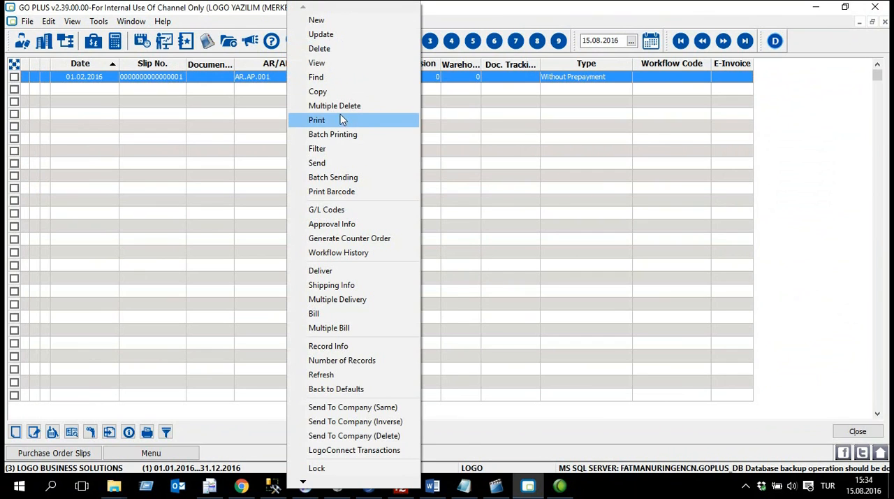
left_click(384, 270)
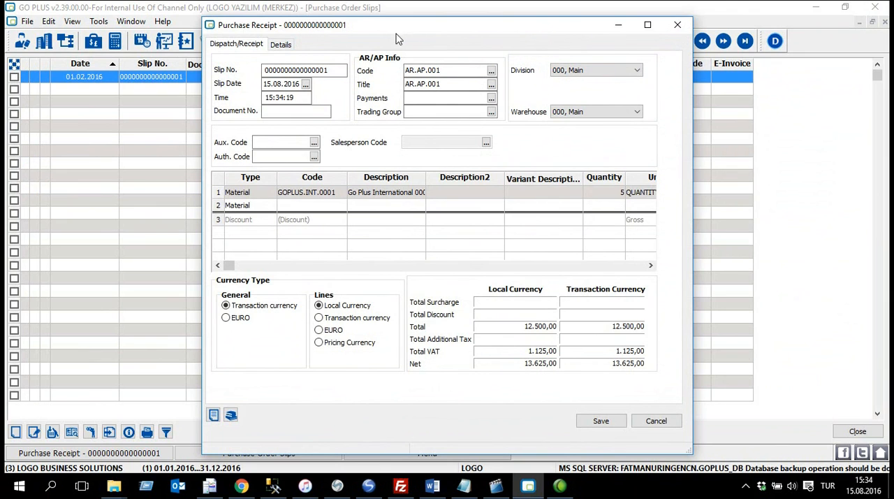
left_click(648, 24)
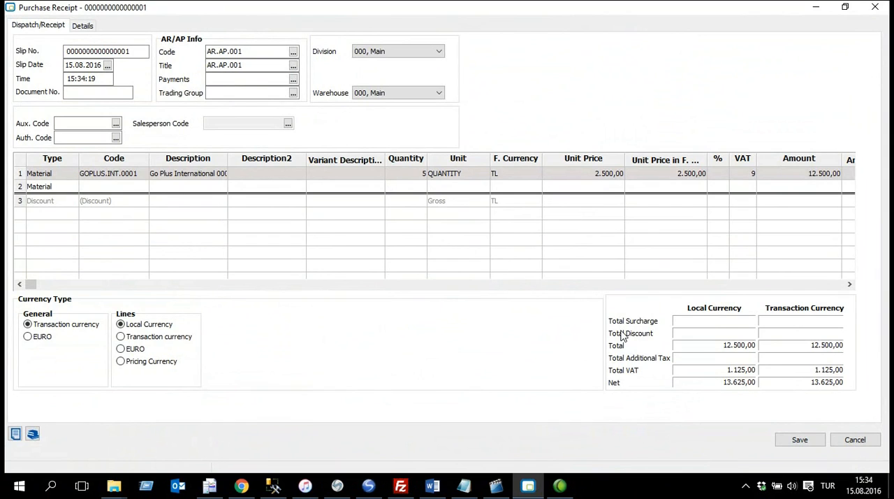
Step: Check the material line's quantity, unit price and VAT rate, and save the purchase receipt
left_click(408, 173)
left_click(573, 185)
left_click(579, 172)
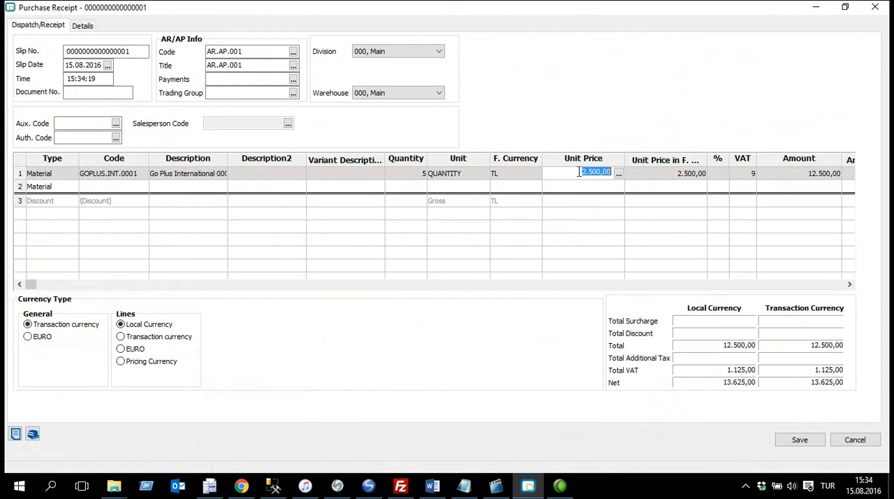
left_click(745, 173)
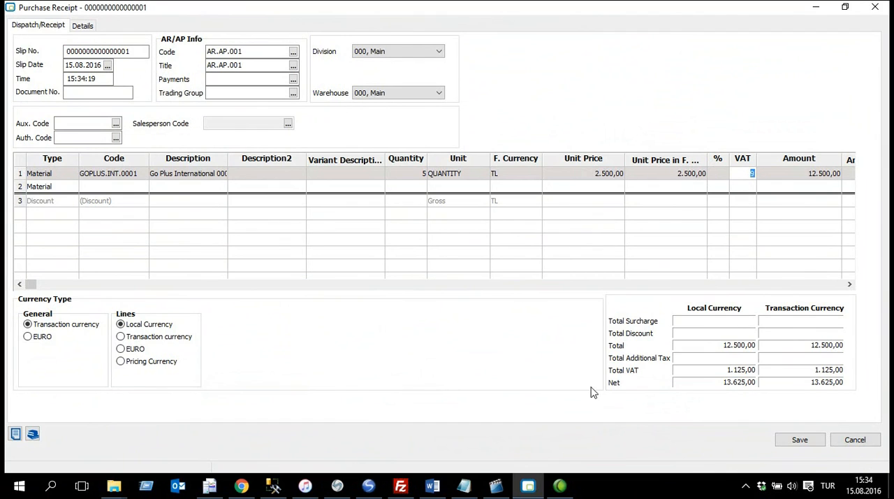
left_click(396, 173)
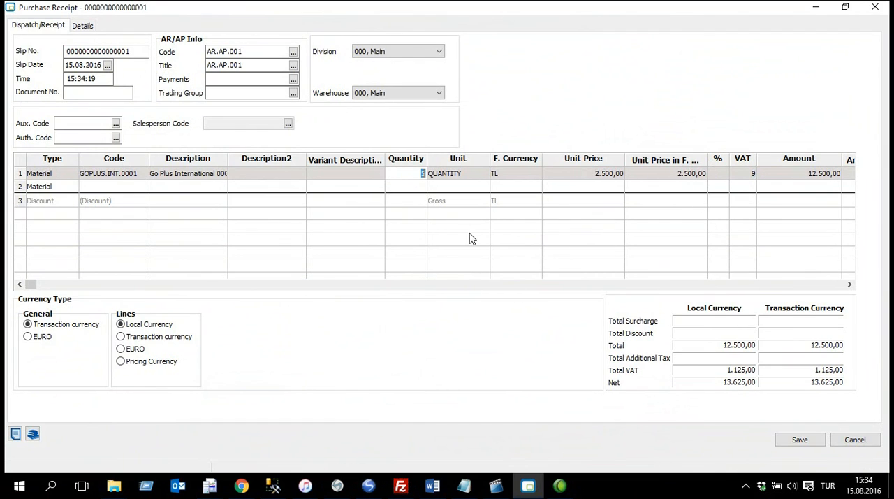
left_click(809, 442)
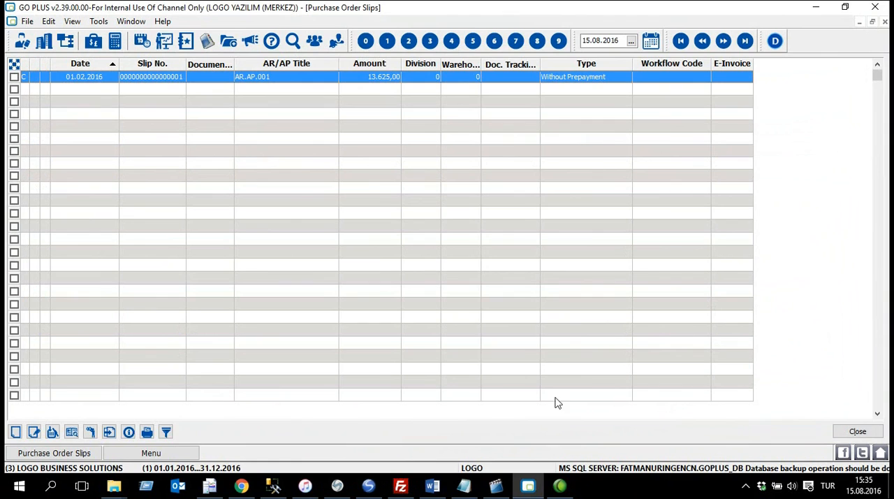
Step: Open the stock module's Purchase Receipts list full size and widen its Slip No. and Type columns
left_click(151, 452)
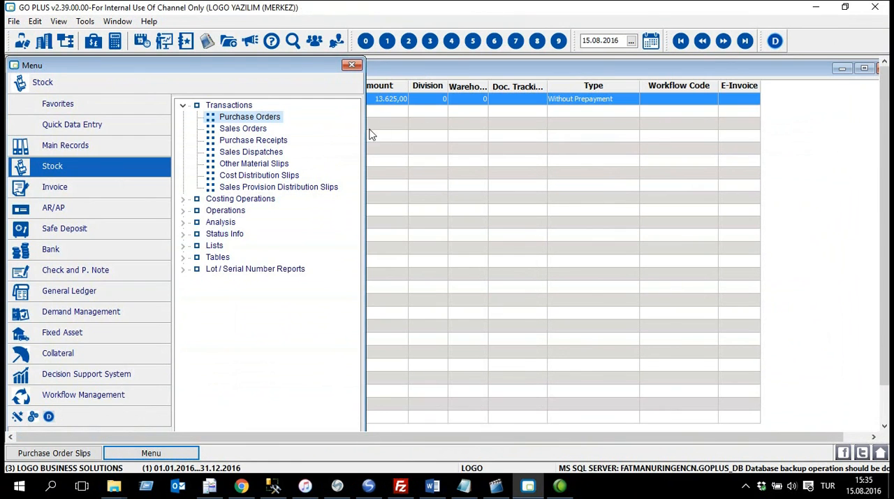
left_click(248, 141)
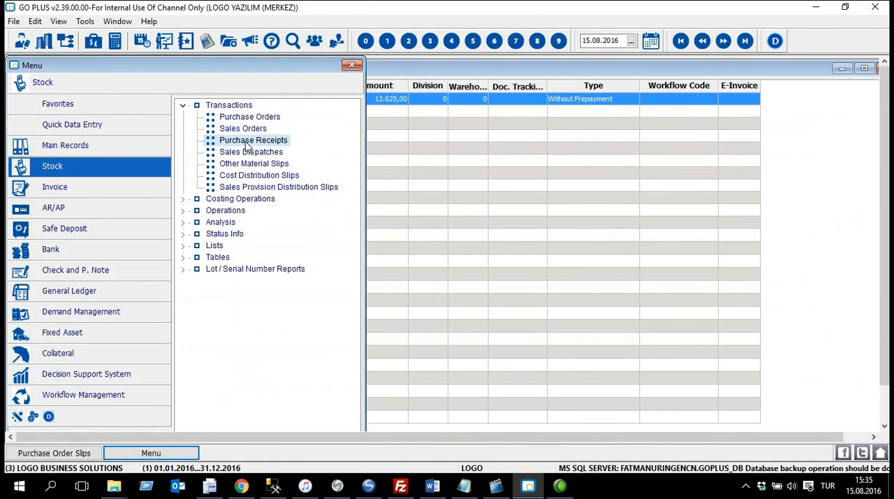
double_click(282, 144)
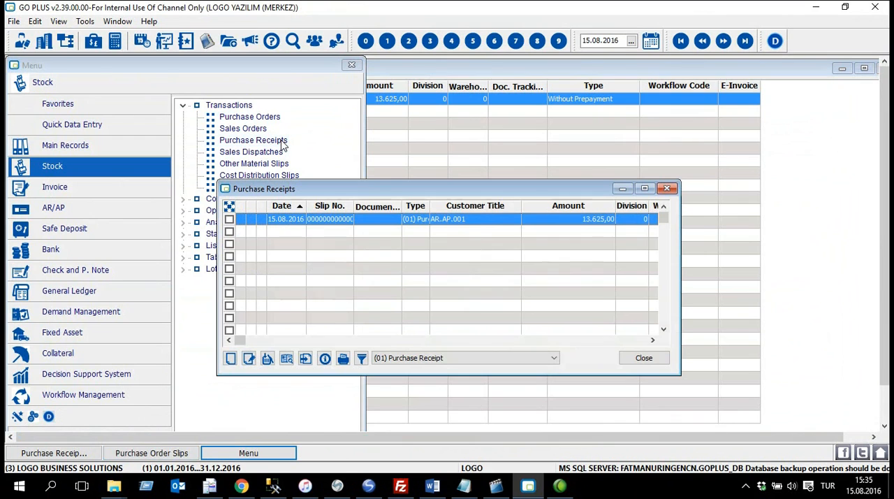
double_click(403, 189)
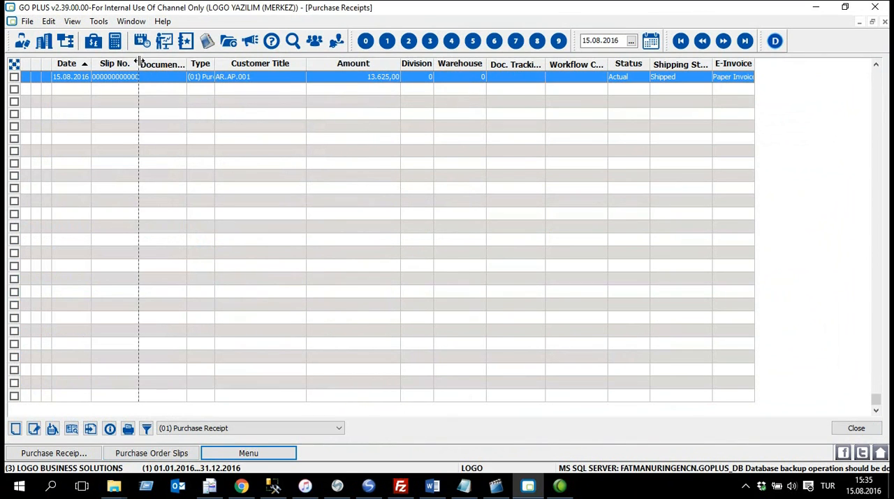
left_click_drag(139, 63, 183, 62)
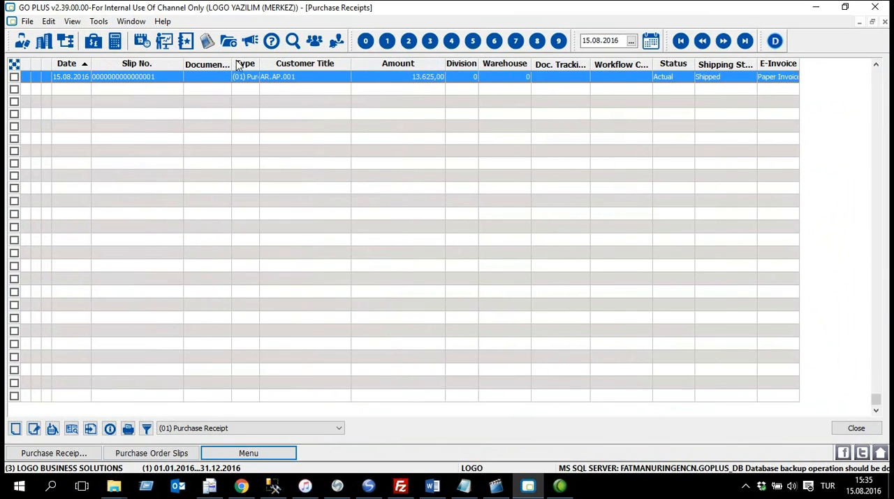
left_click_drag(259, 63, 331, 65)
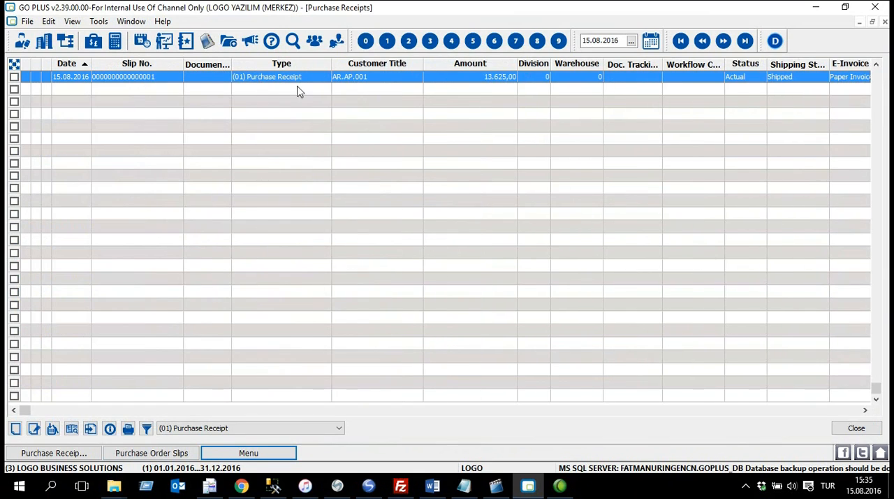
Step: View the AR.AP.001 purchase receipt's details and close the receipt
right_click(370, 79)
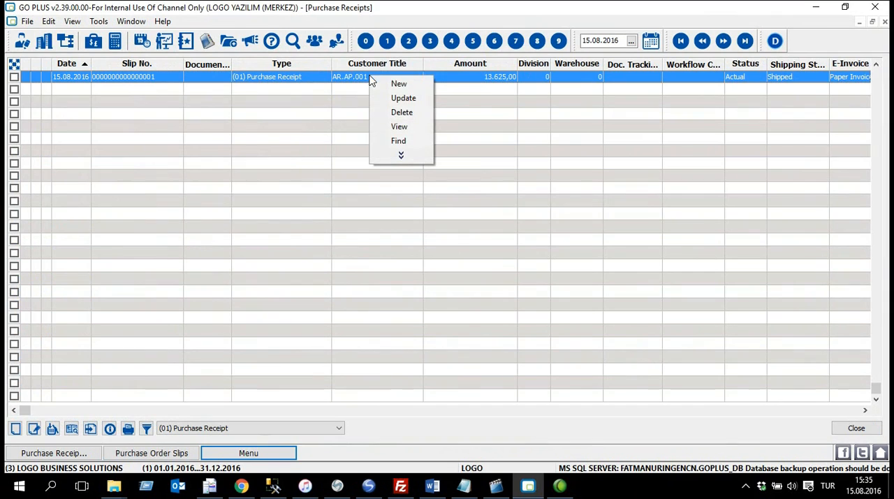
left_click(419, 128)
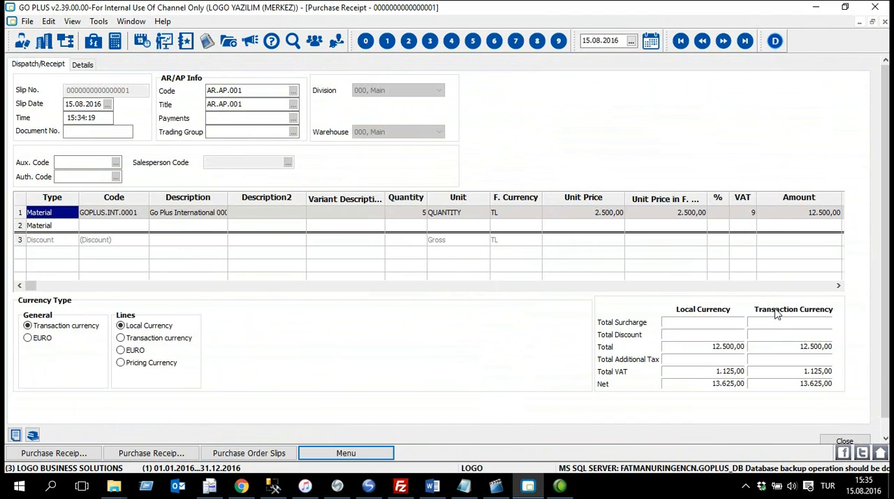
left_click(845, 441)
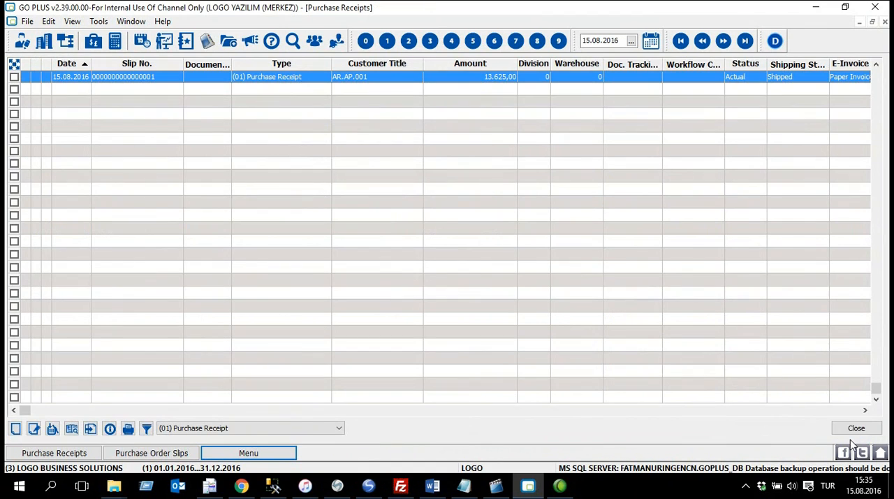
Step: Close the purchase receipts list and start a new purchase order slip in the maximized order slips list
left_click(886, 21)
double_click(403, 72)
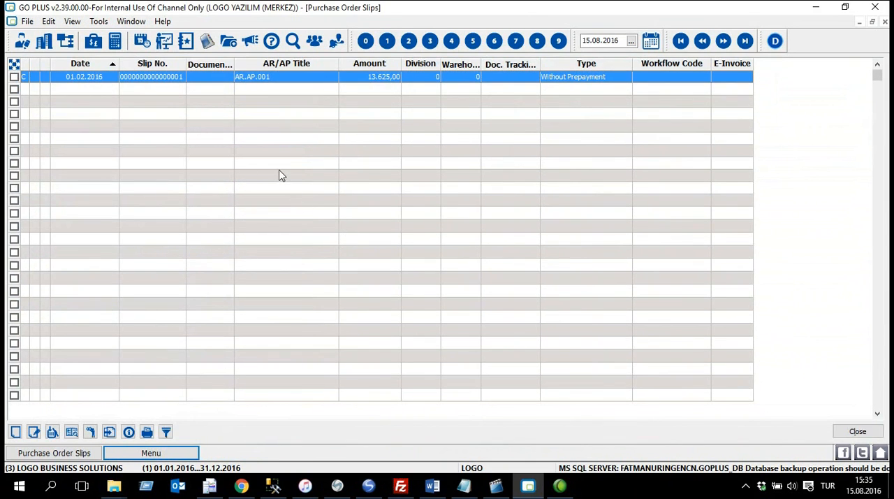
right_click(264, 119)
left_click(337, 124)
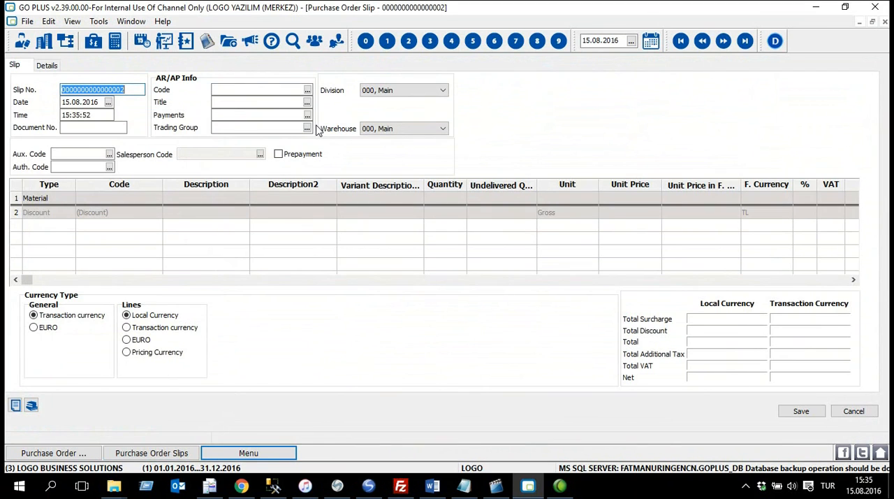
Step: Assign AR.AP.002 as the new slip's AR/AP code and accept the unit price adjustment
left_click(258, 89)
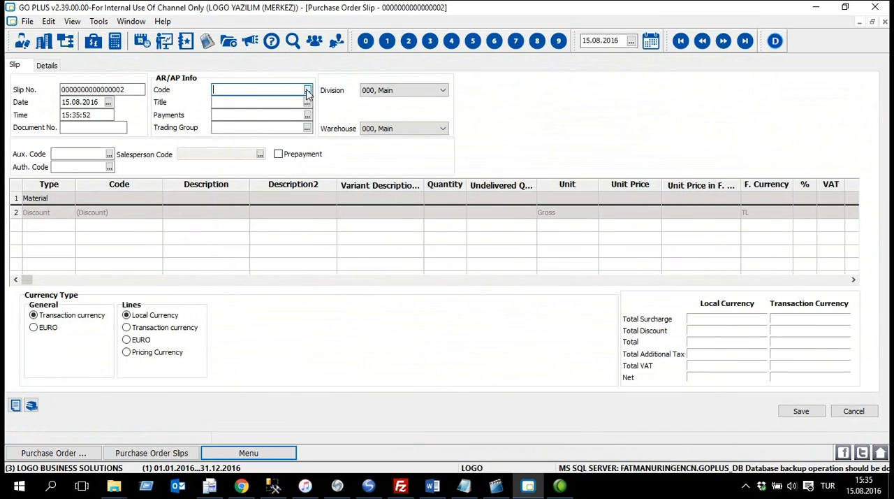
left_click(307, 90)
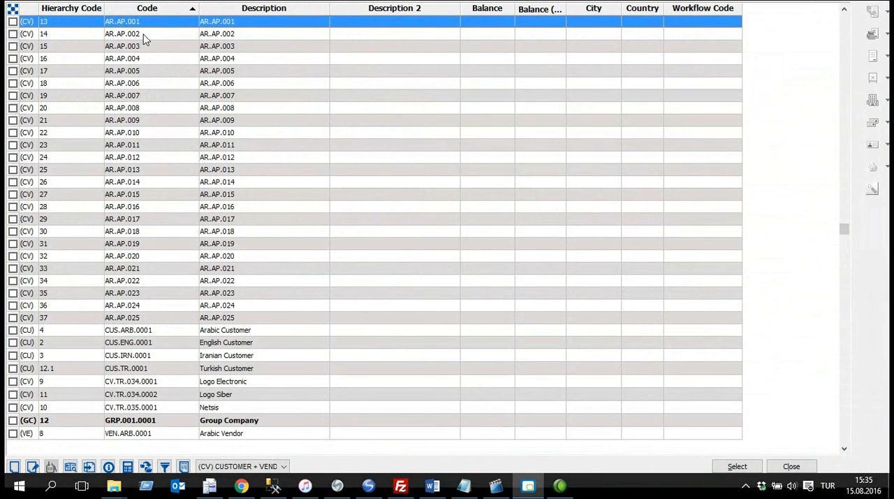
left_click(149, 34)
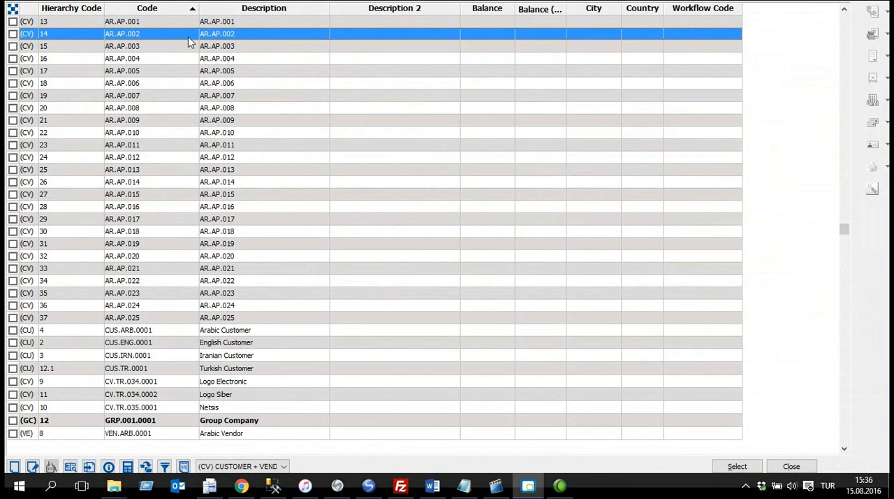
left_click(746, 465)
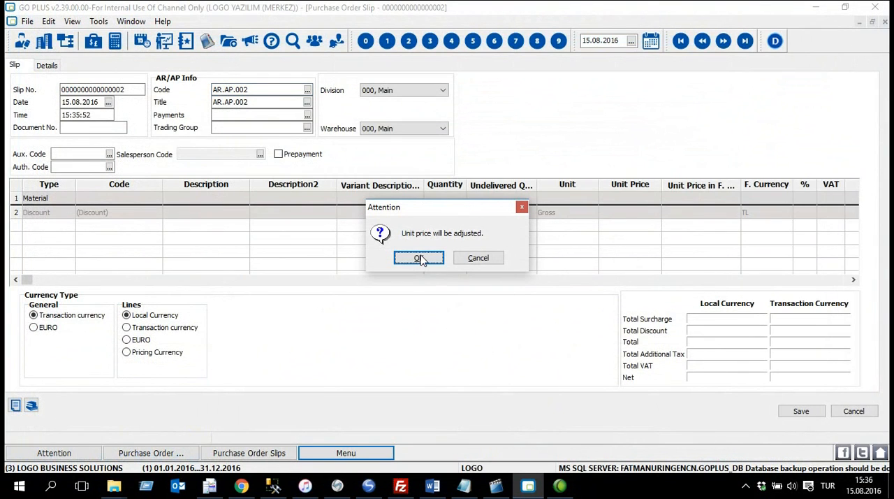
left_click(420, 259)
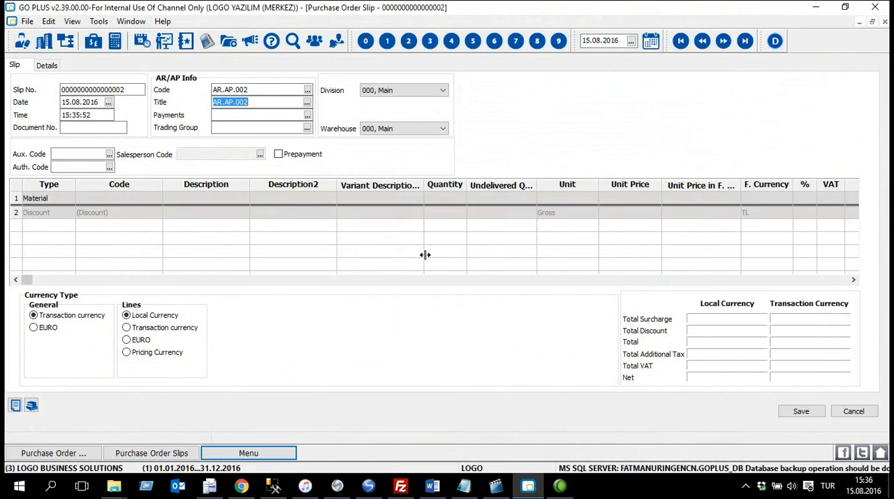
Step: Enter the material GOPLUS.INT.0002 (Go Plus International 0002) in the first line of the slip
left_click(110, 204)
left_click(157, 201)
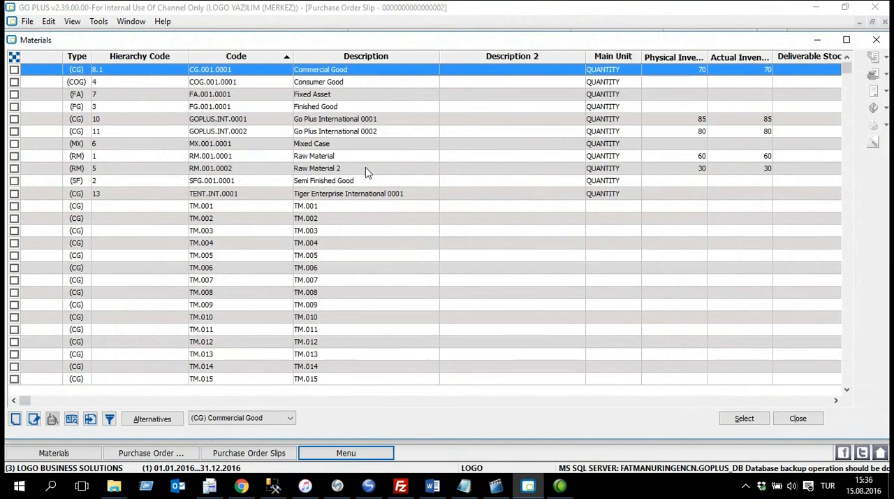
left_click(252, 133)
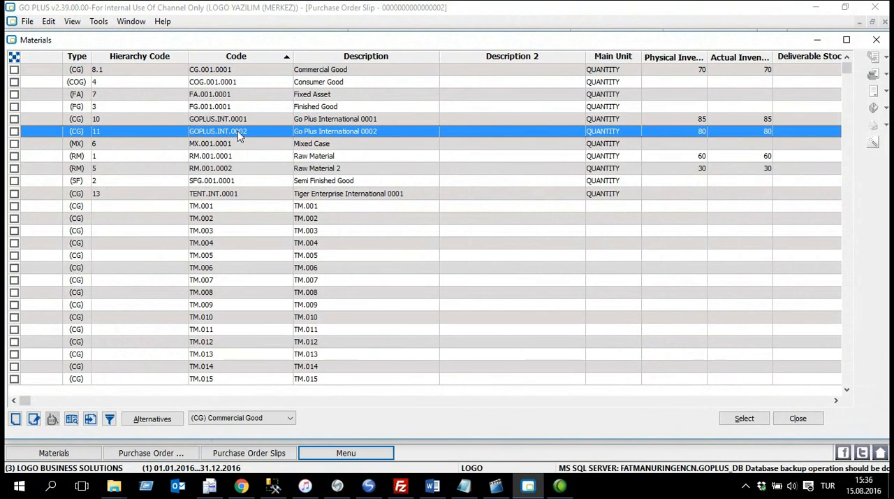
left_click(754, 419)
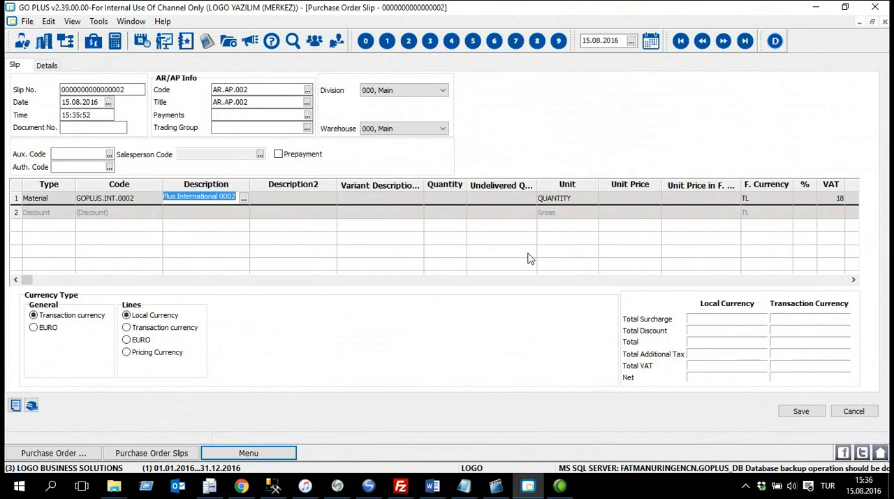
Step: Set the material line's quantity to 10 and unit price to 2.000, and save the order slip
left_click(446, 197)
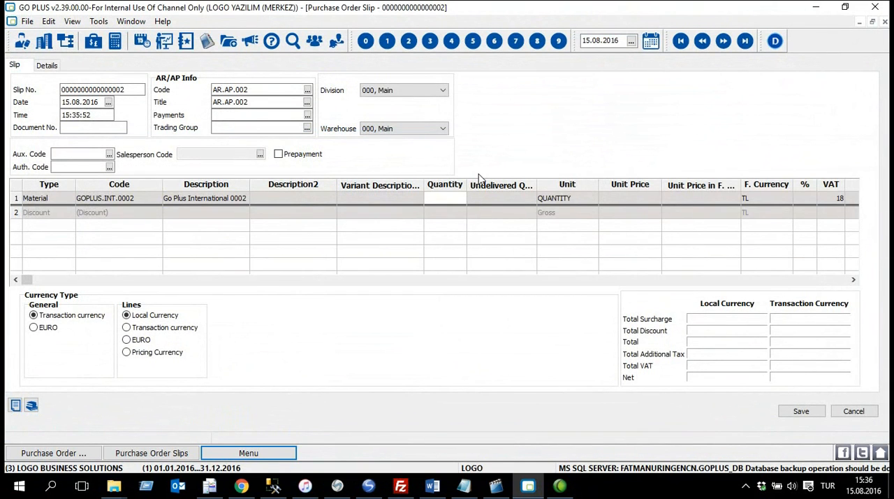
key("Tab")
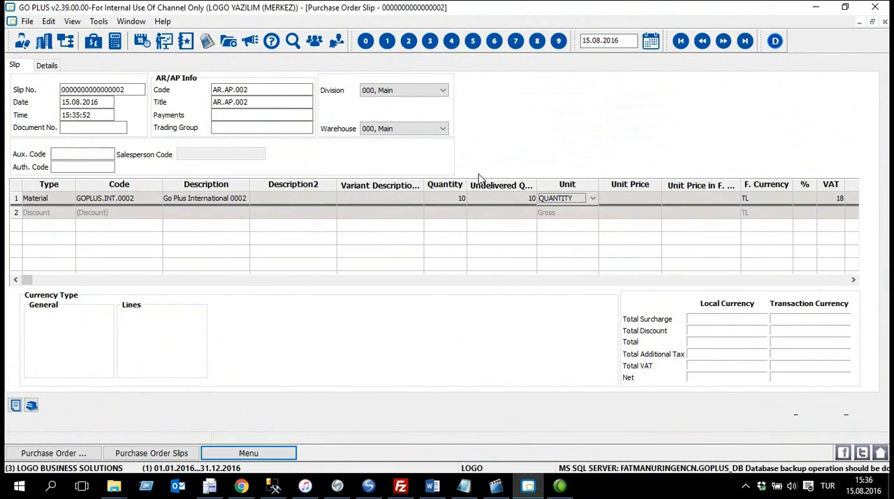
key("Tab")
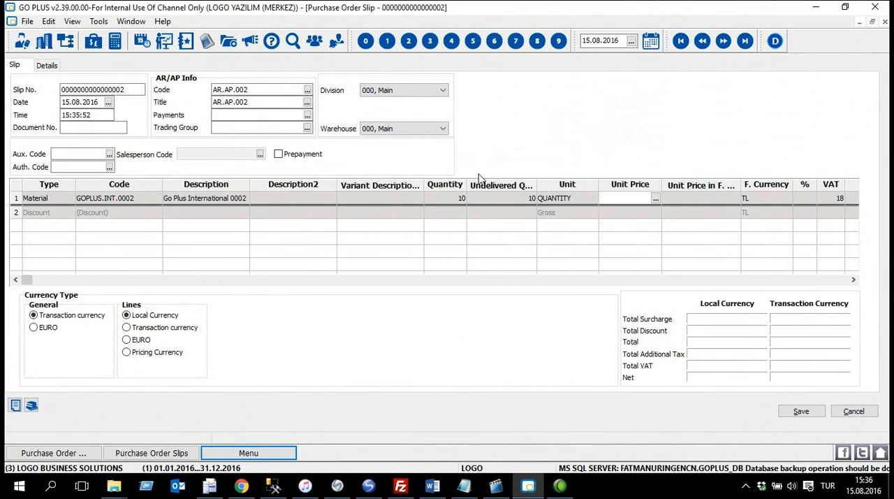
type("2.000")
key("Tab")
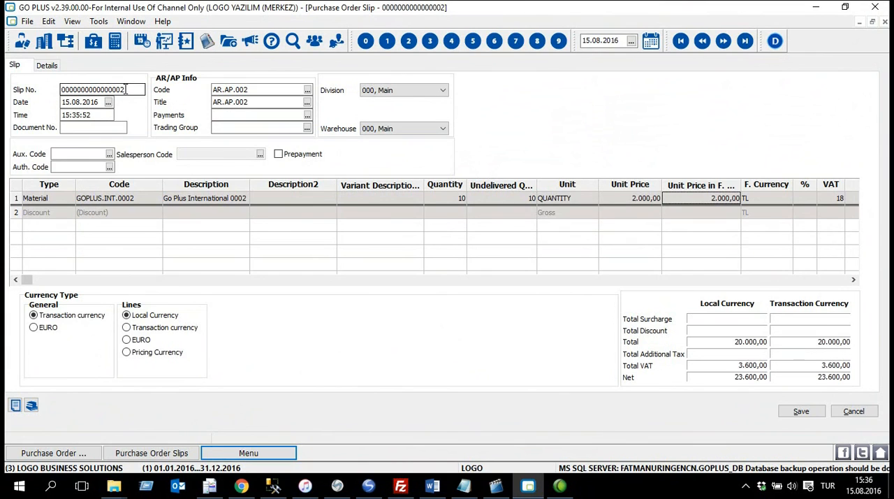
left_click_drag(125, 90, 46, 86)
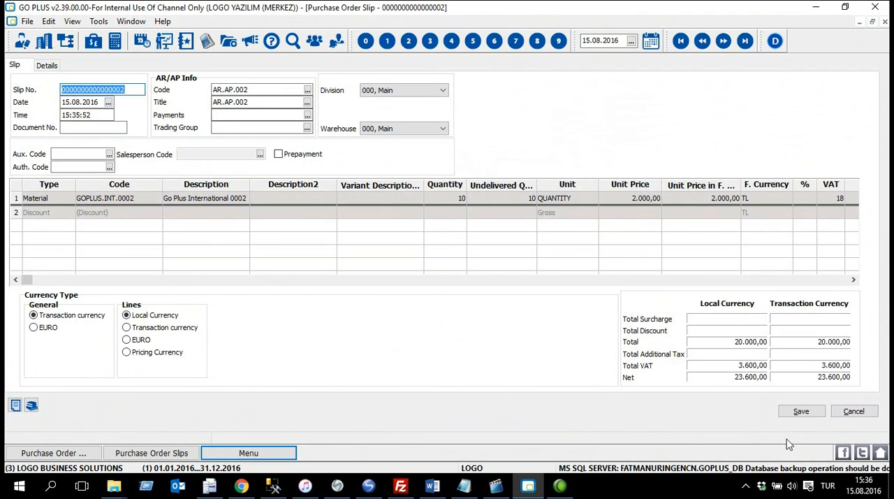
left_click(803, 412)
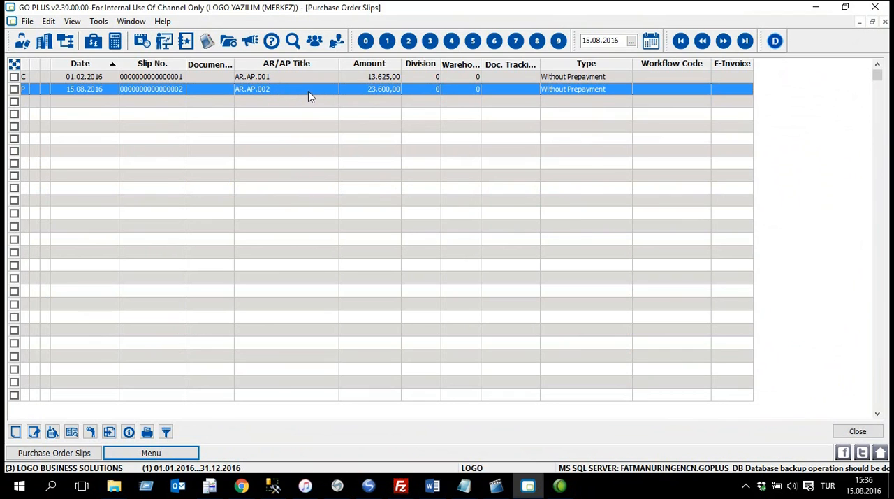
Step: Set the AR.AP.002 order slip's approval info to Deliverable and save it
right_click(284, 89)
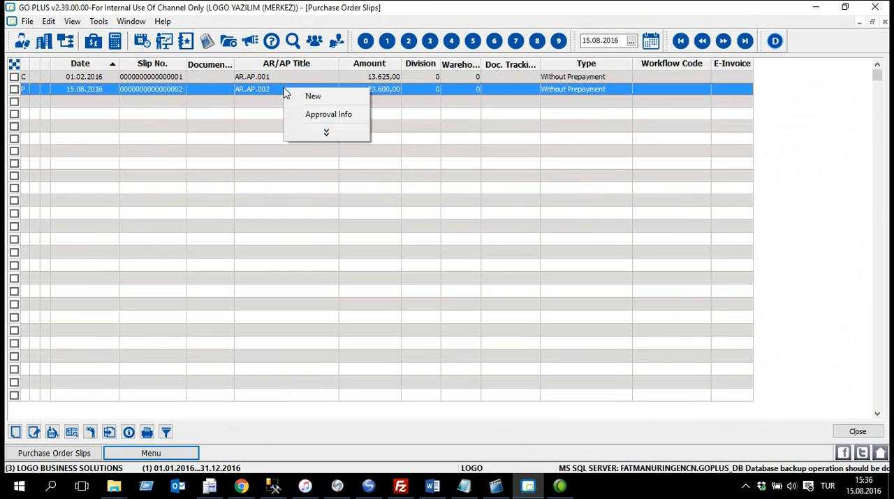
left_click(328, 115)
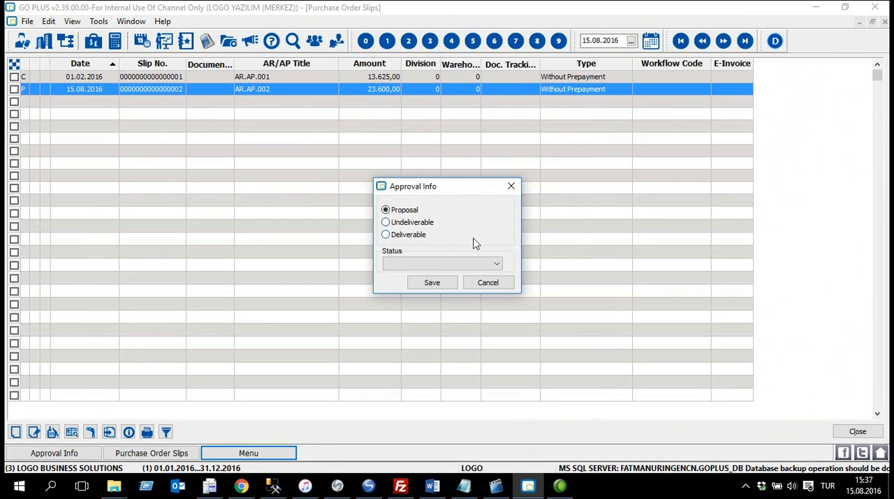
left_click(413, 236)
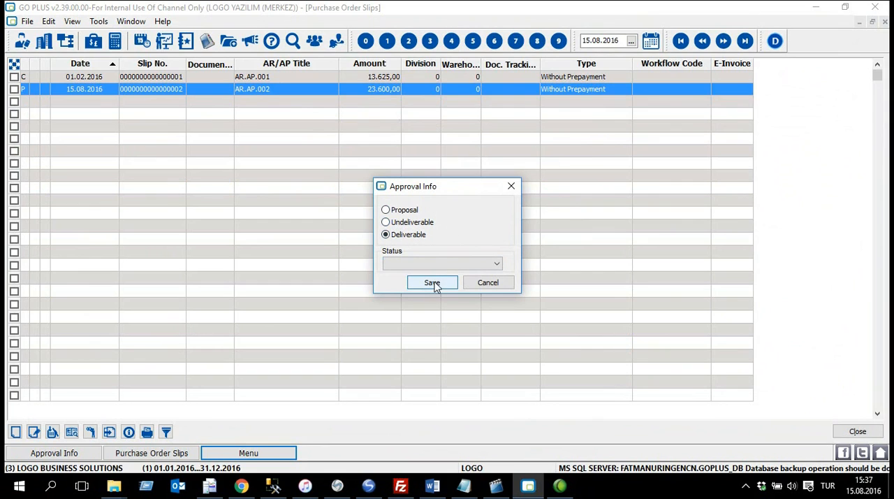
left_click(434, 282)
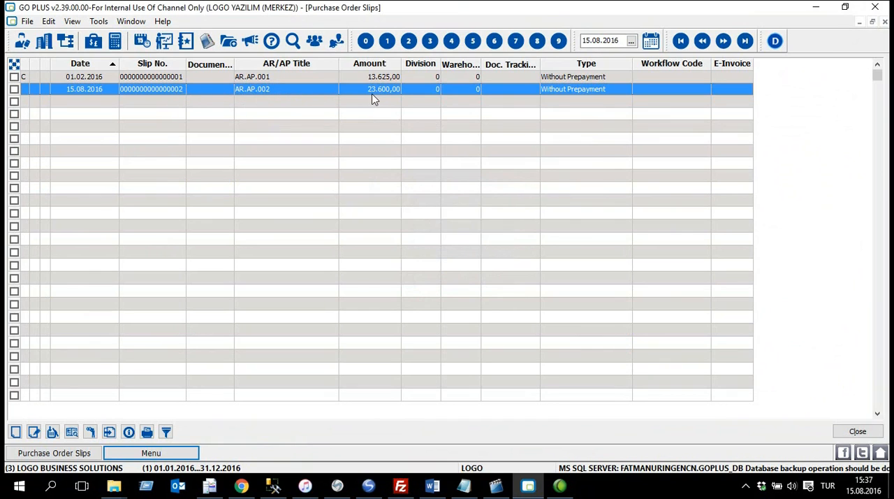
Step: Open the stock purchase receipts list maximized and start a new slip of type (01) Purchase Receipt
left_click(168, 455)
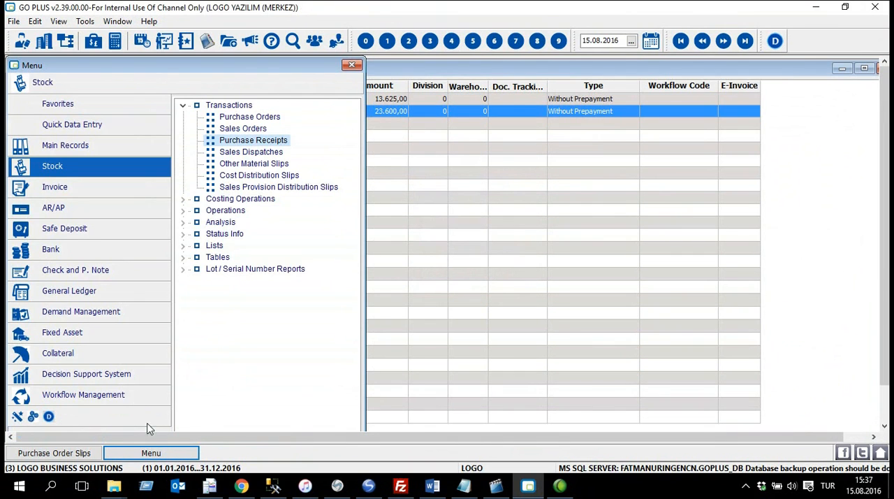
double_click(278, 145)
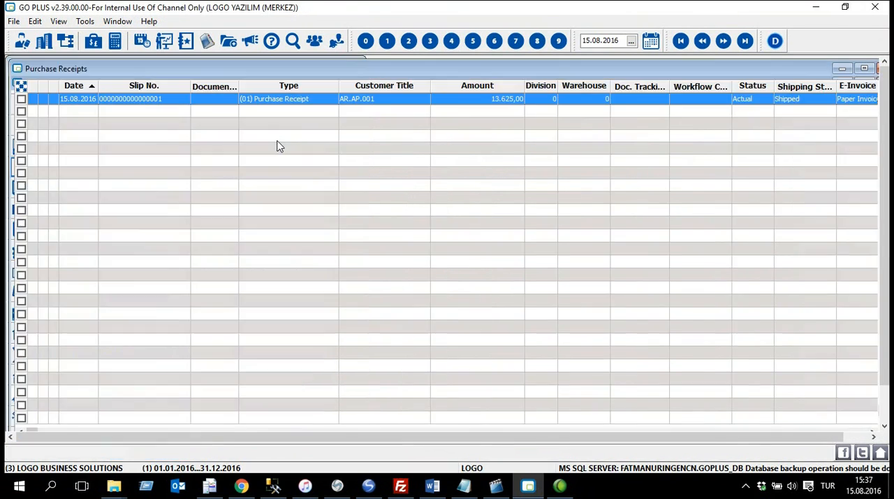
double_click(282, 67)
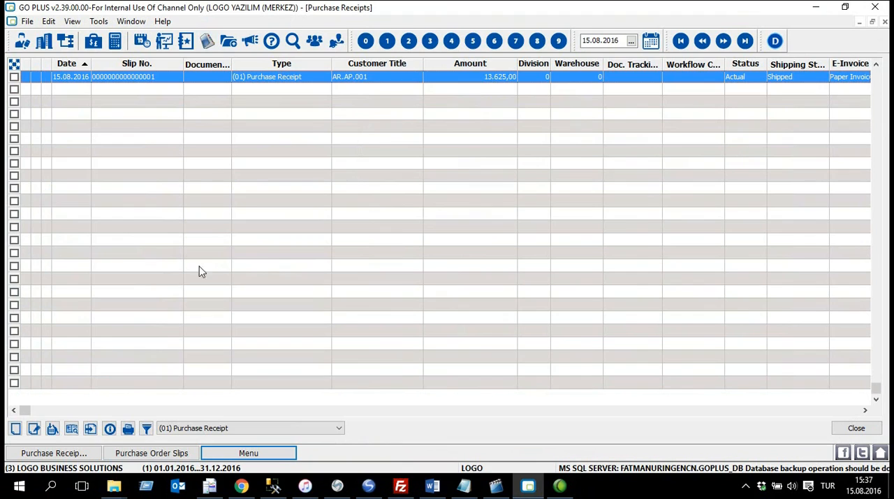
left_click(338, 429)
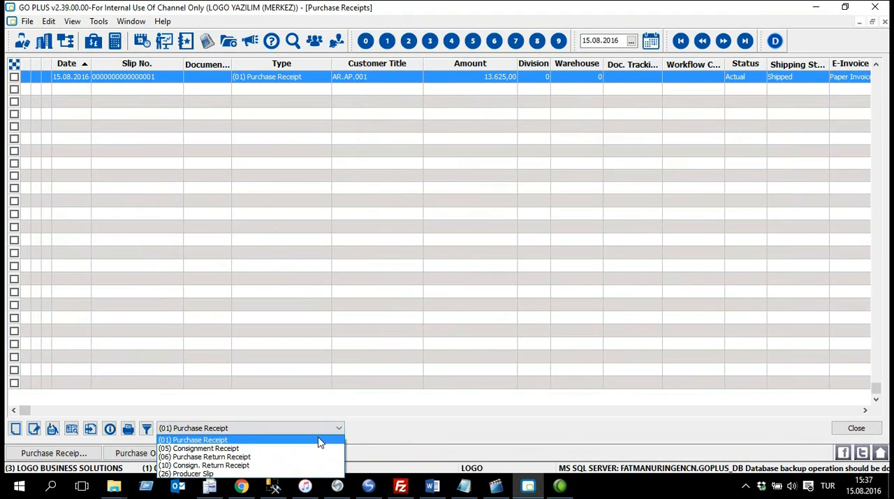
left_click(323, 440)
right_click(257, 113)
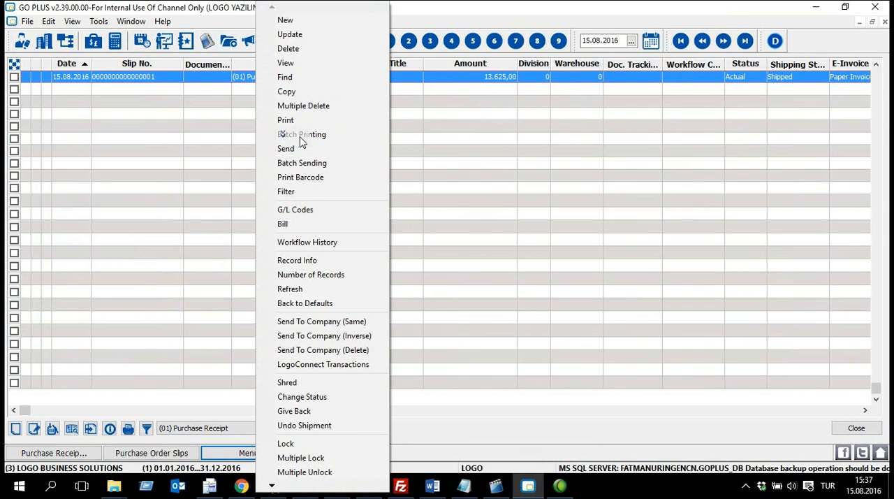
left_click(350, 21)
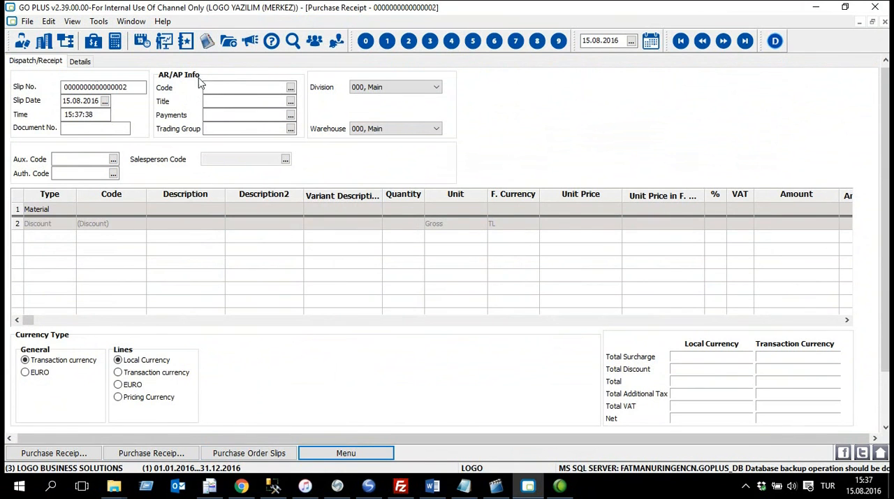
Step: Assign AR.AP.002 as the purchase receipt's AR/AP code and accept the unit price adjustment
left_click(290, 87)
left_click(237, 34)
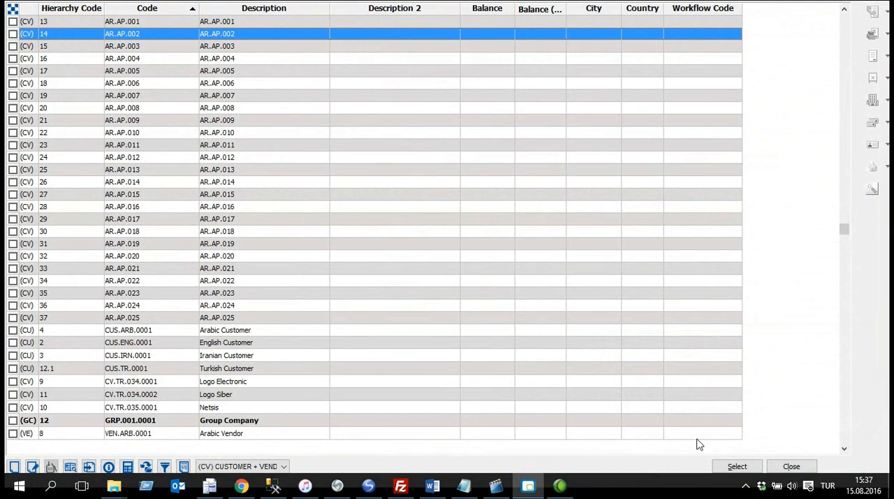
left_click(738, 466)
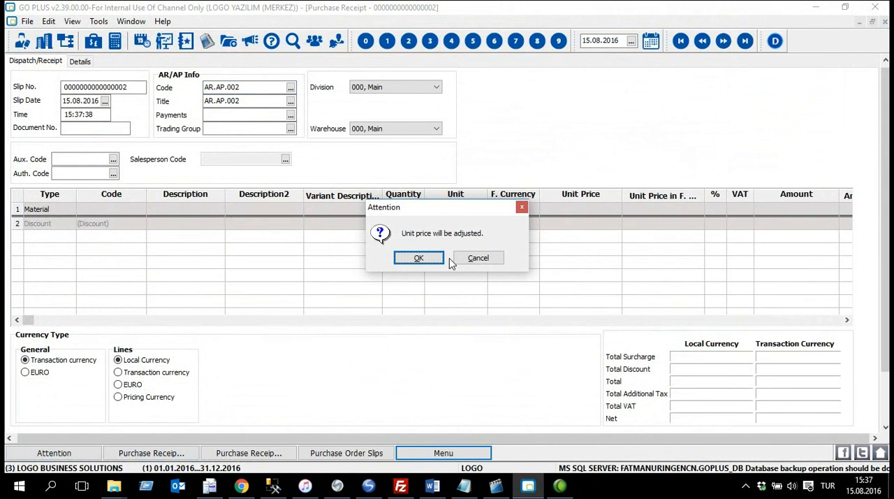
left_click(423, 257)
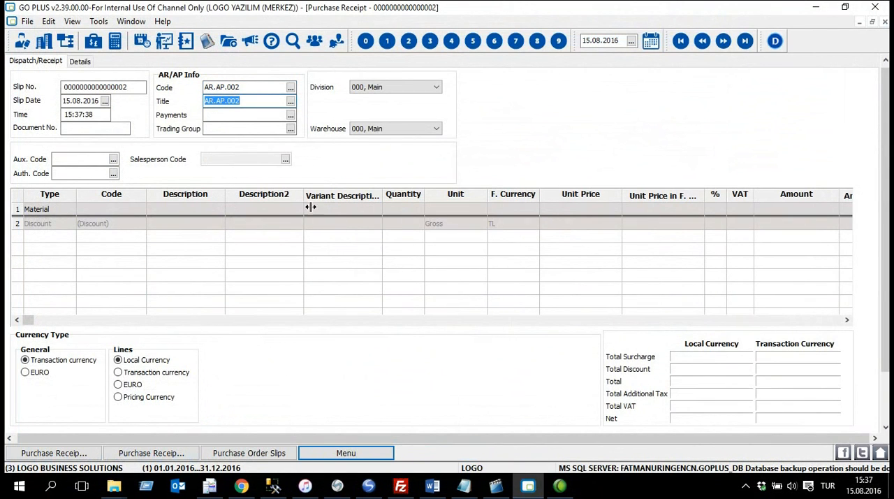
Step: Start Transfer Order Slip in the receipt and call the orders without prepayment by date, from 15.08.2016 to 15.08.2016
left_click(373, 207)
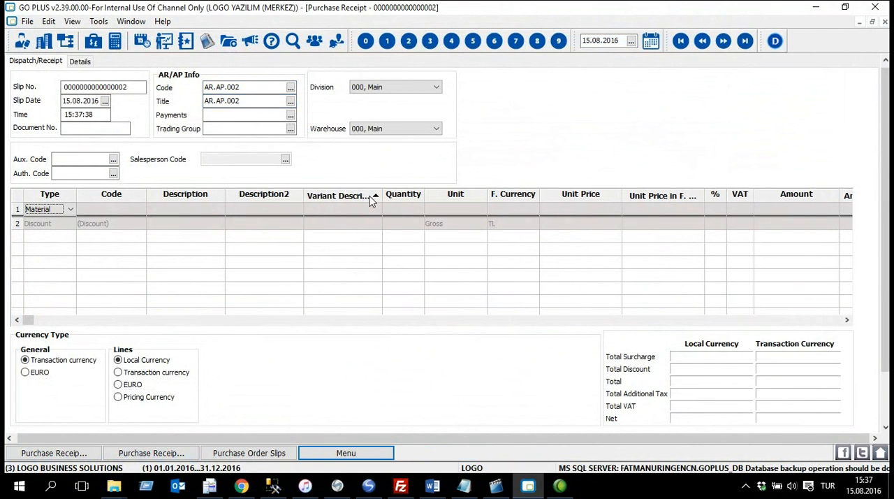
right_click(346, 197)
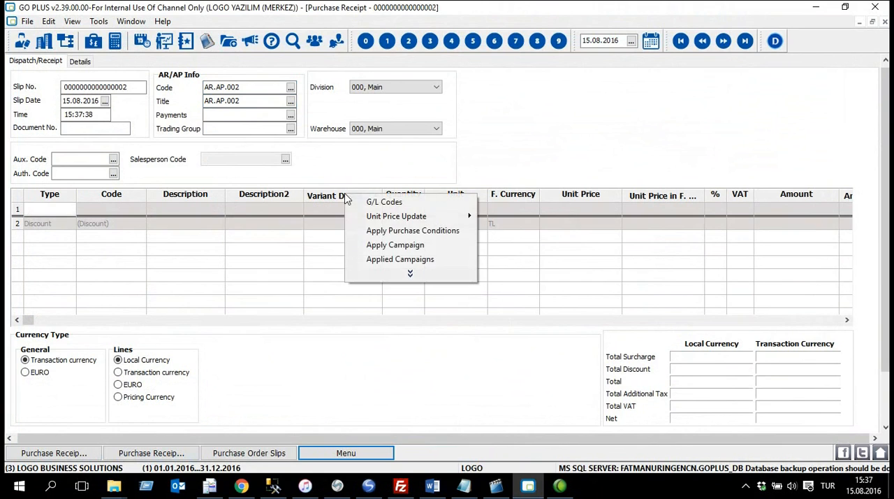
left_click(410, 274)
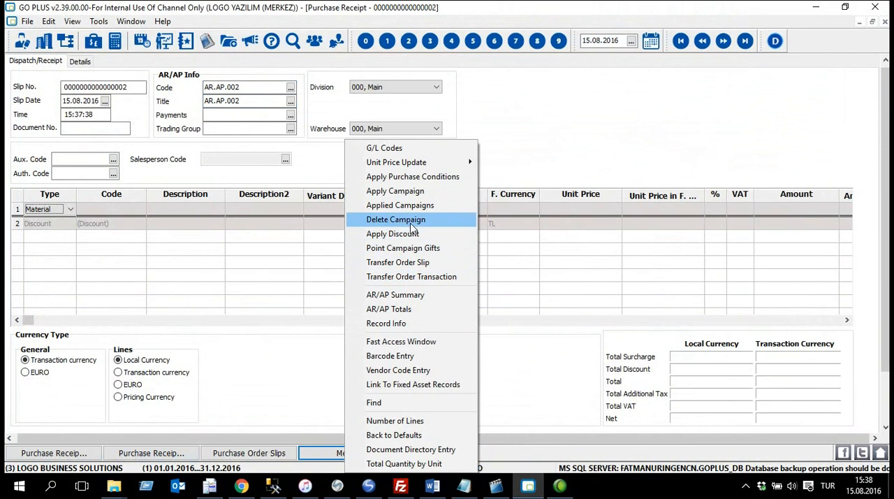
left_click(458, 267)
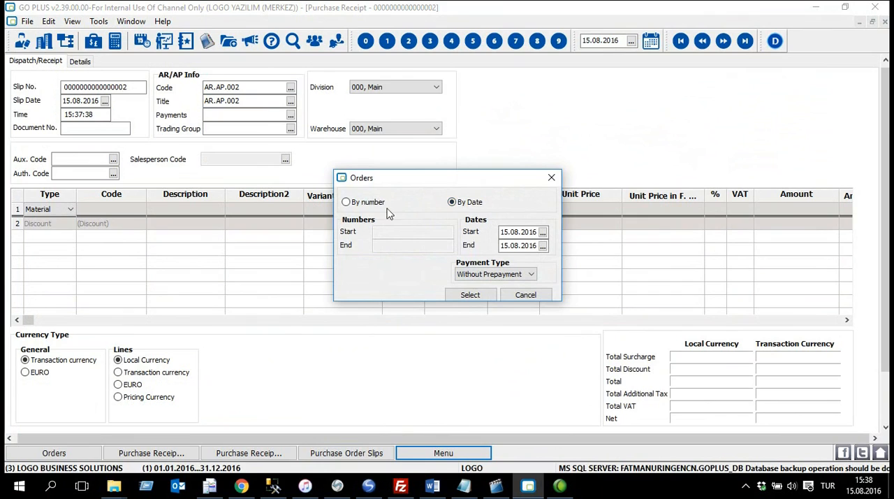
left_click(362, 208)
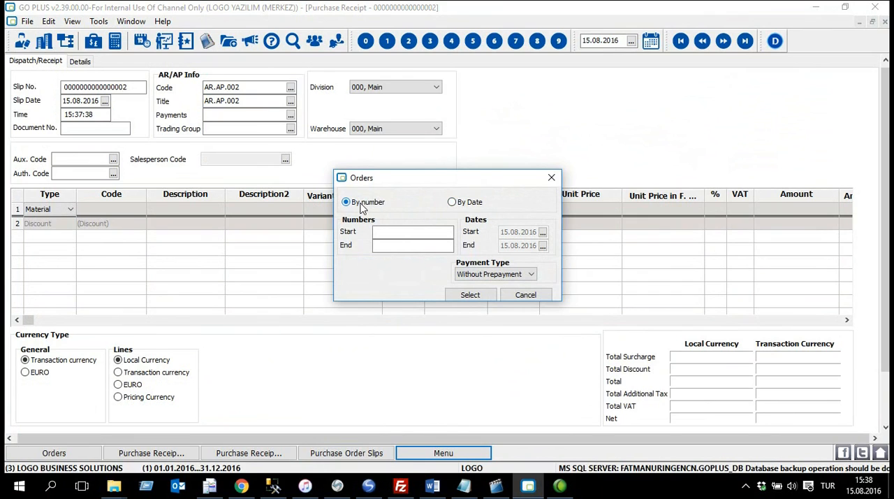
left_click(475, 207)
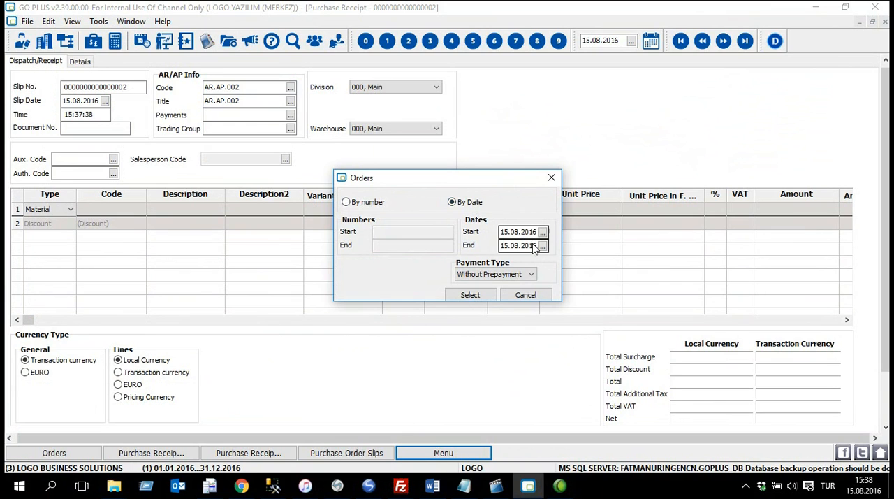
left_click(470, 295)
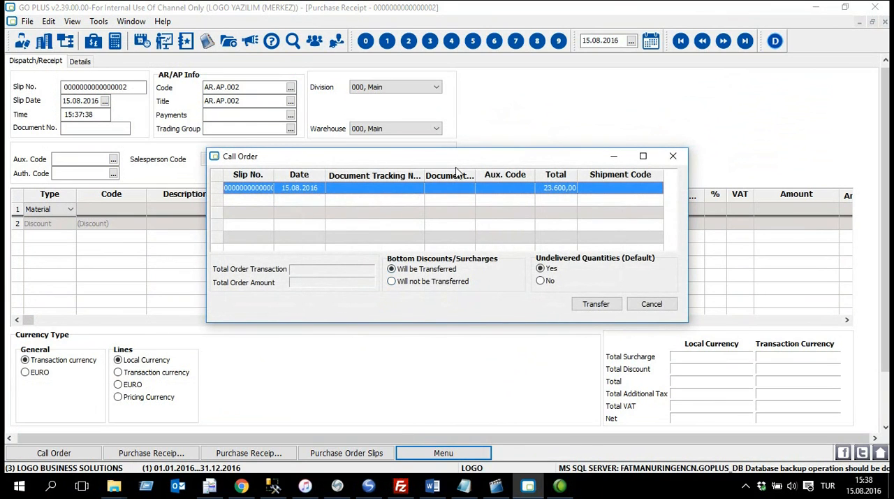
Step: Mark the 15.08.2016 order in the enlarged Call Order window, transfer it to the receipt and save the receipt
mouse_move(458, 155)
left_mouse_down()
mouse_move(506, 179)
mouse_move(464, 283)
mouse_move(435, 139)
mouse_move(448, 152)
left_mouse_up()
left_click(209, 180)
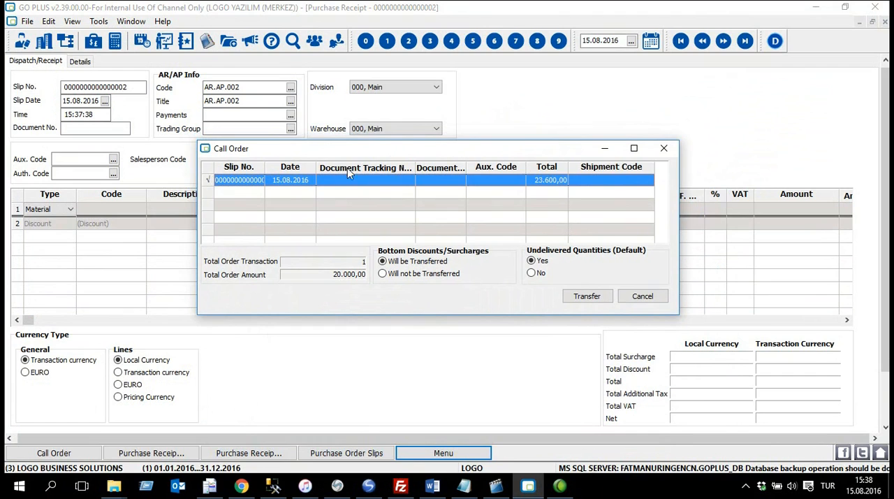
left_click_drag(677, 313, 784, 466)
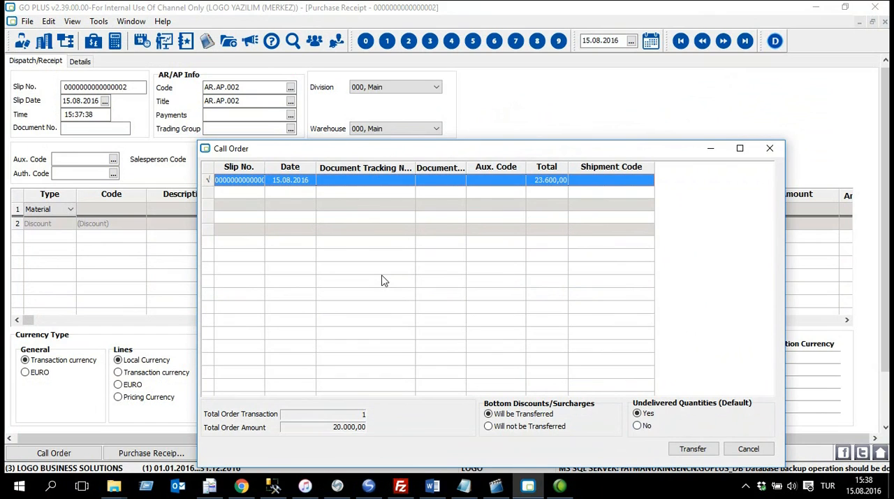
left_click(209, 180)
left_click(209, 181)
left_click(707, 451)
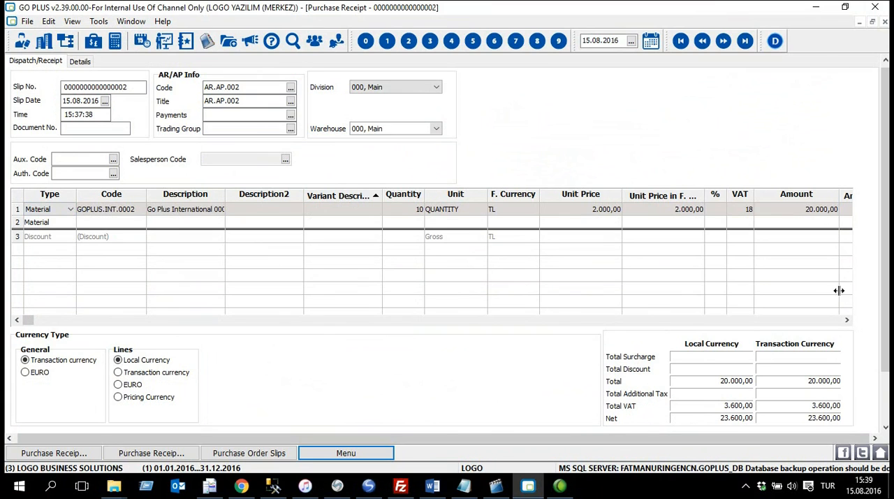
key("ctrl+s")
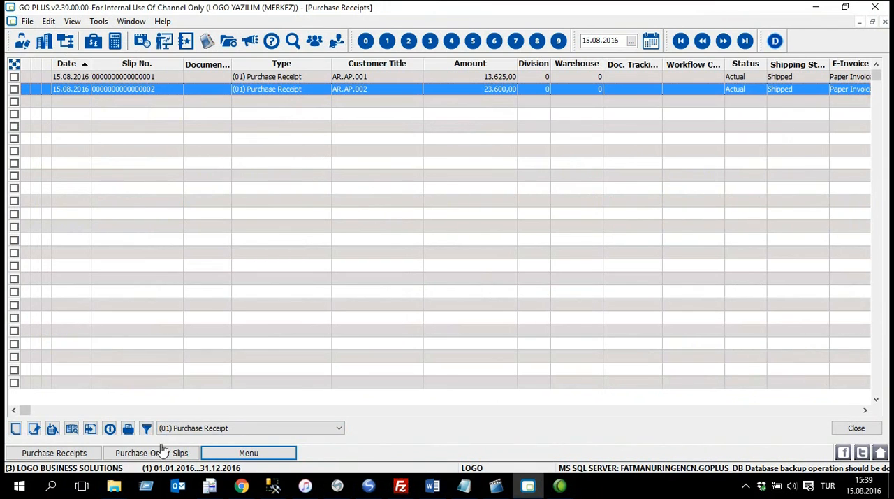
Step: Return to the purchase order slips list and start a new order slip
left_click(179, 453)
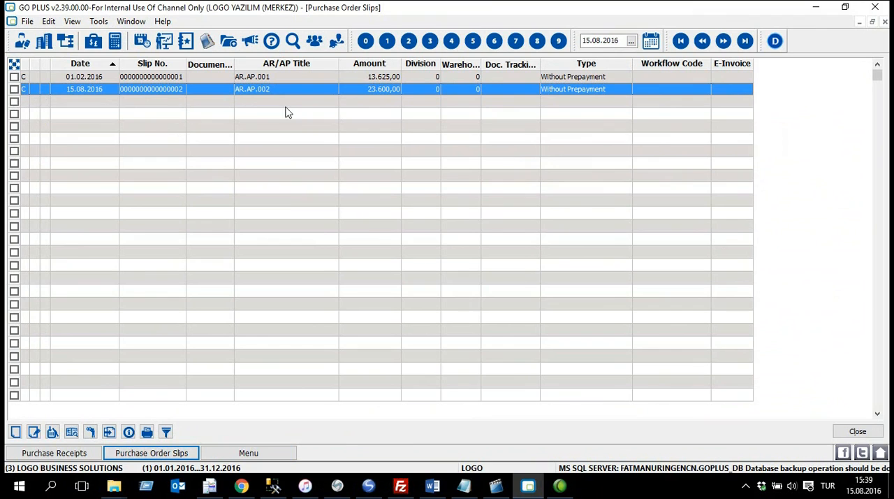
right_click(254, 119)
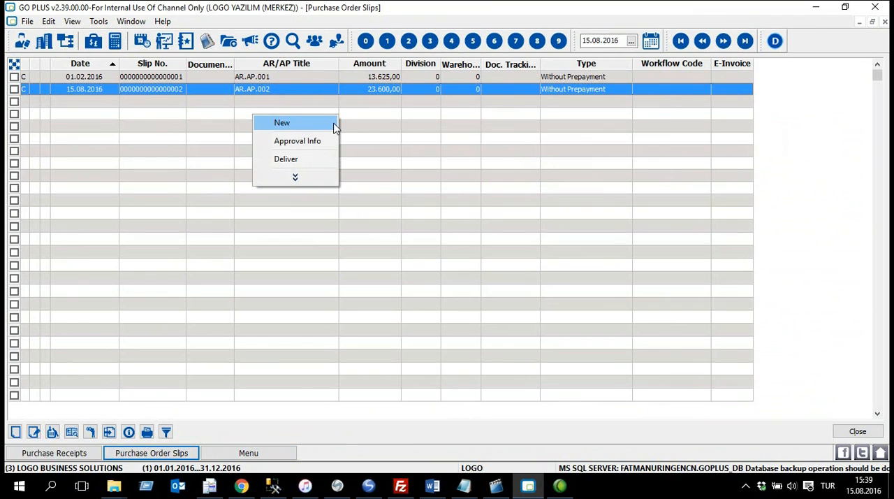
left_click(331, 126)
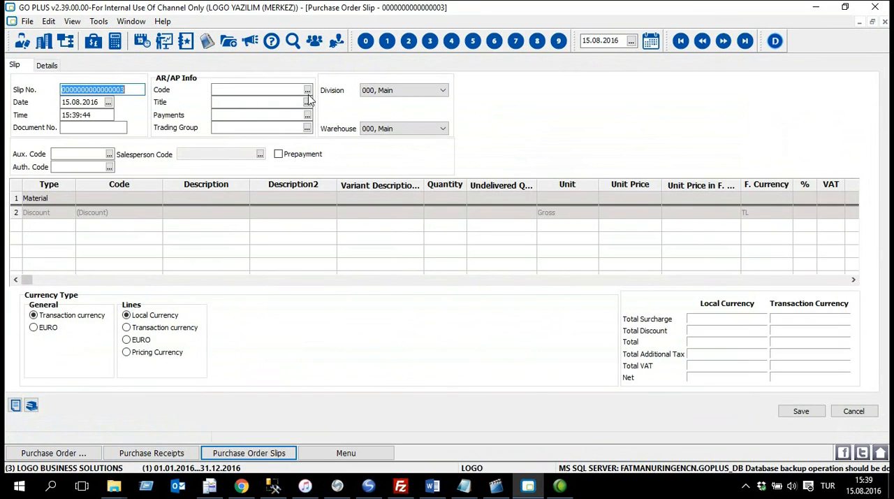
Step: Assign the Arabic Vendor, VEN.ARB.0001, as the new order slip's AR/AP code and accept the unit price adjustment
left_click(308, 91)
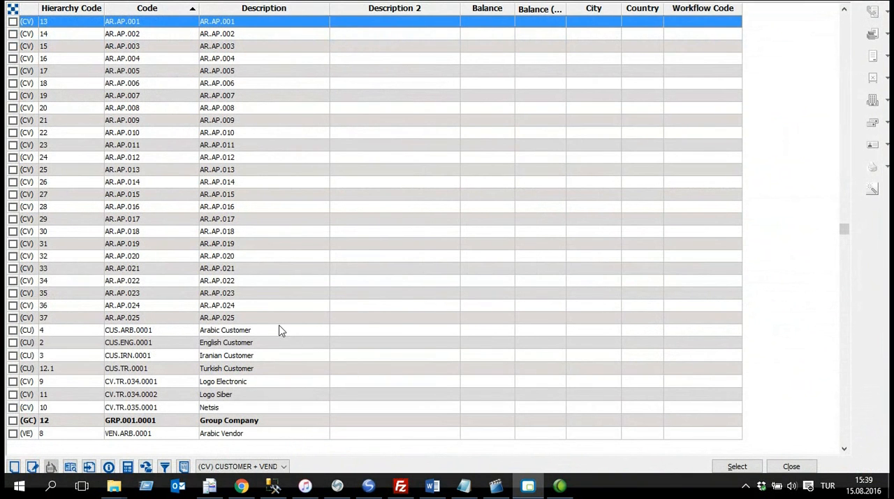
key("Down")
key("Down")
key("Down")
key("Down")
key("Down")
key("Down")
key("Down")
key("Down")
key("Down")
key("Down")
key("Down")
key("Down")
key("Down")
key("Down")
key("Down")
key("Down")
key("Down")
key("Down")
key("Down")
key("Down")
key("Down")
key("Down")
key("Down")
key("Down")
key("Down")
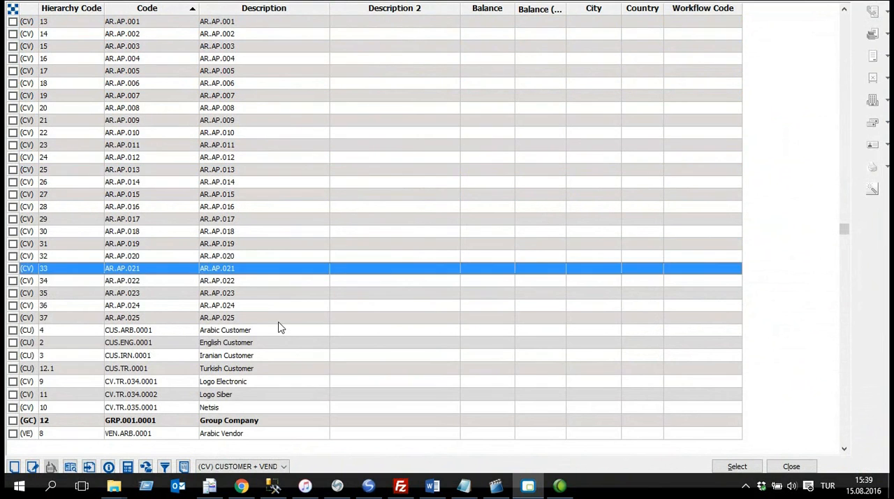
key("Down")
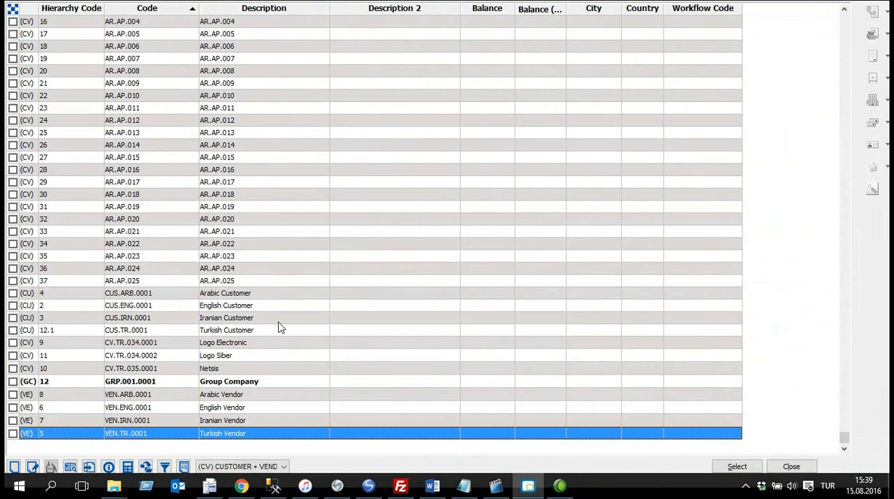
left_click(294, 394)
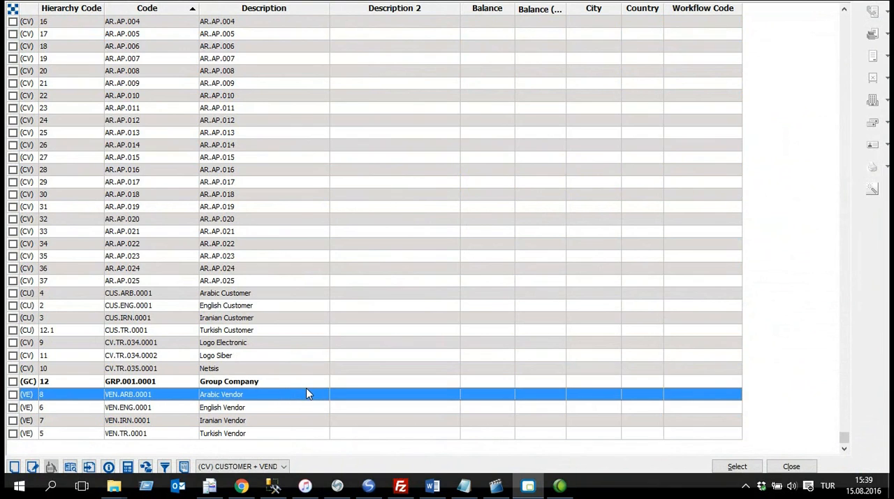
left_click(30, 294)
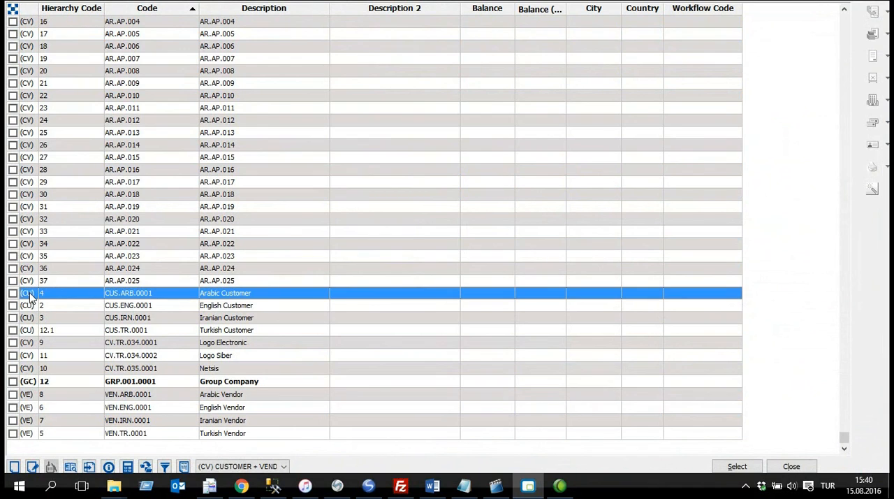
left_click(73, 395)
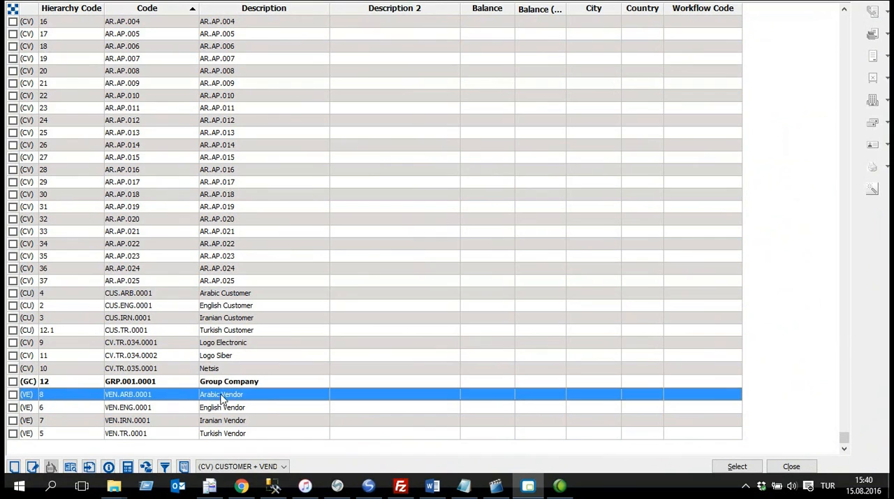
double_click(287, 399)
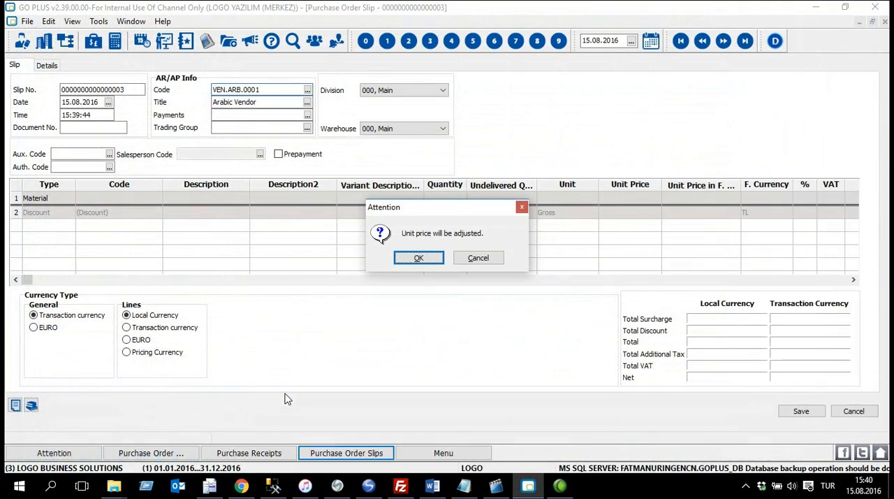
left_click(425, 255)
left_click(289, 103)
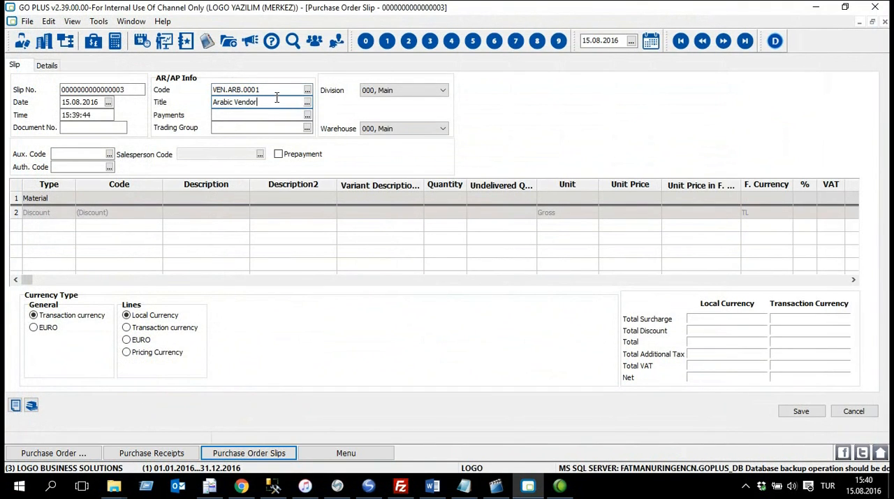
Step: Add the materials RM.001.0001 (Raw Material) and RM.001.0002 (Raw Material 2) to the order lines together
left_click(130, 198)
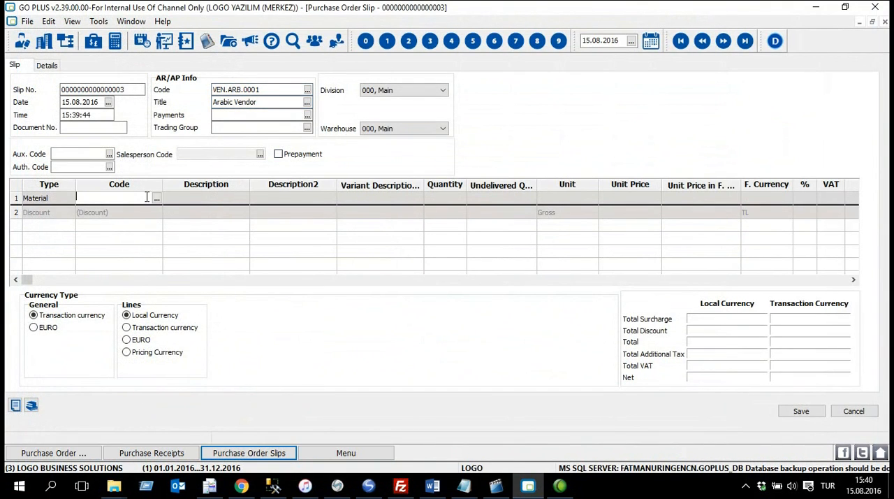
left_click(156, 198)
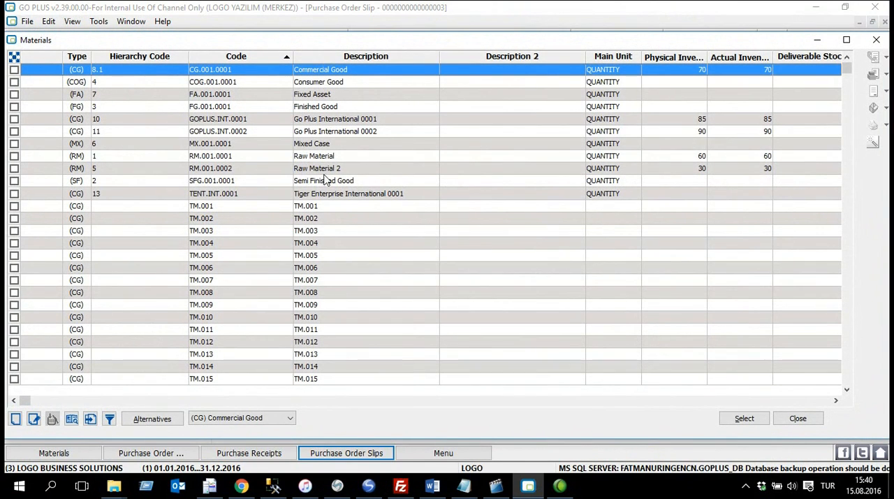
left_click(16, 157)
left_click(744, 419)
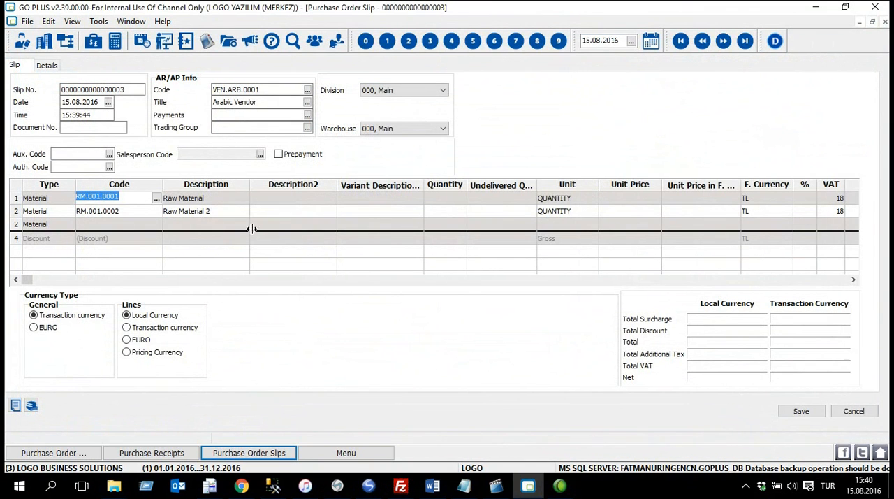
Step: Set the order quantities to 20 for Raw Material and 30 for Raw Material 2
left_click(450, 199)
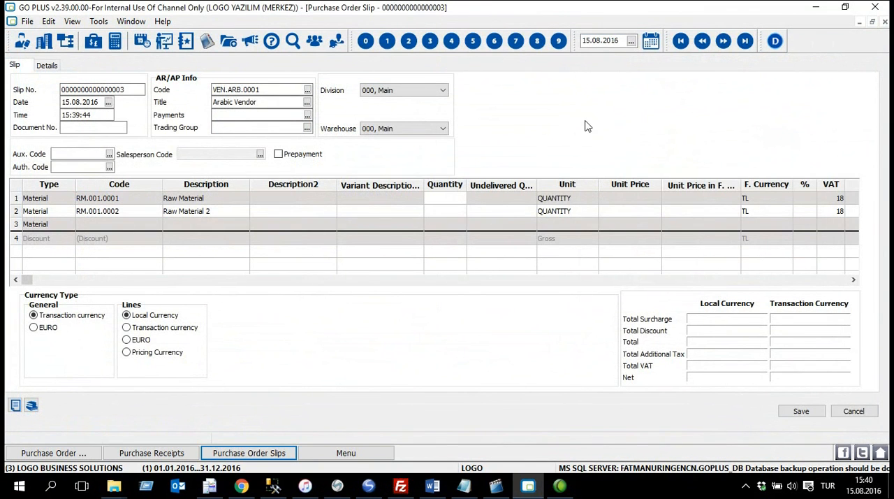
key("Down")
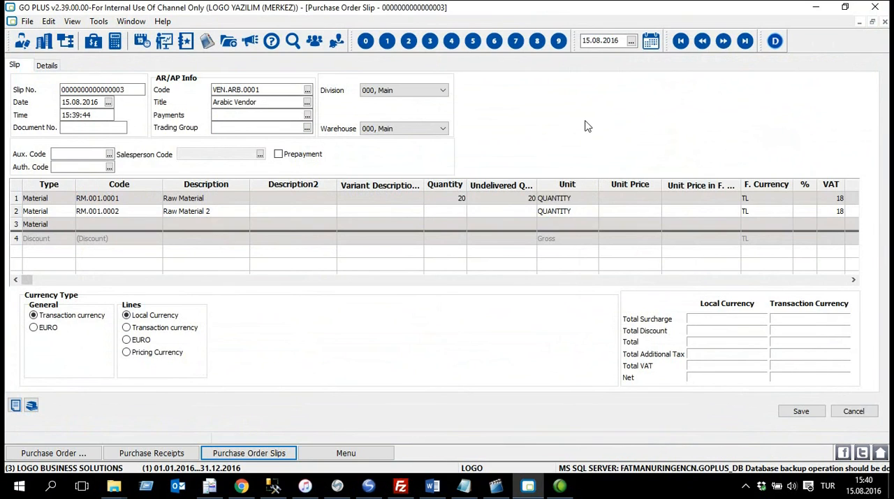
key("Tab")
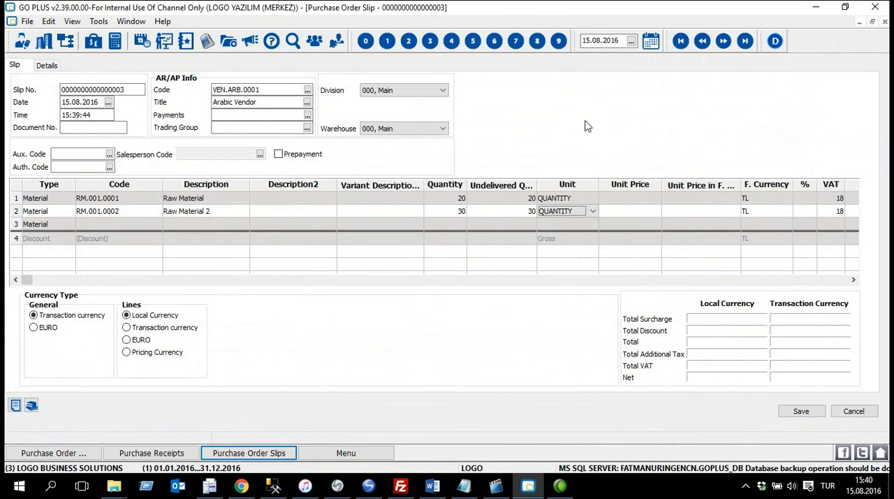
Step: Set the unit prices to 5 for Raw Material and 6 for Raw Material 2, and save the order slip
left_click(639, 198)
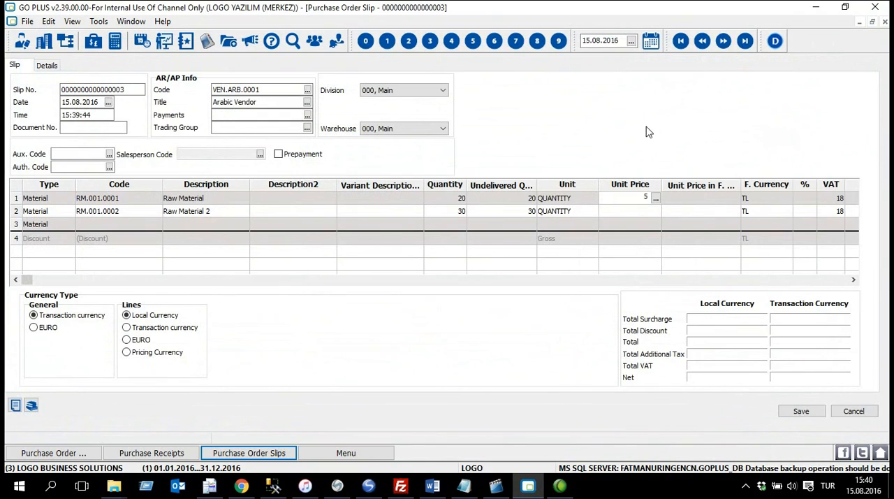
key("Down")
key("Down")
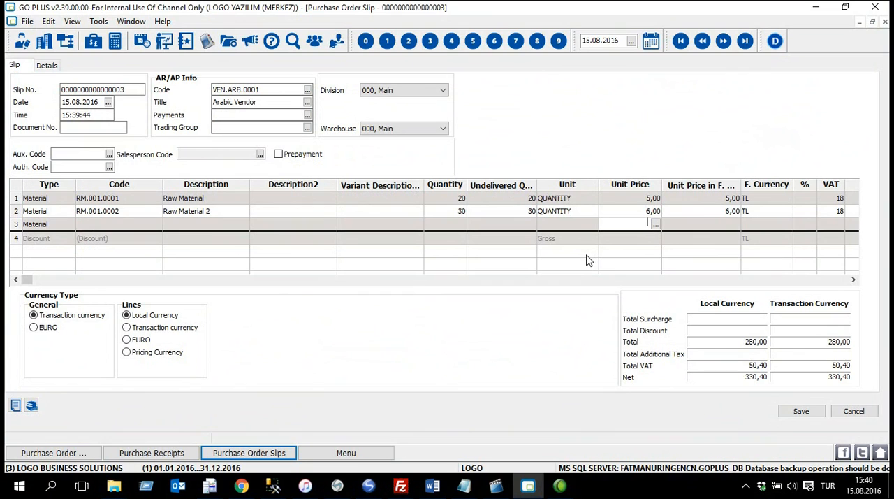
left_click(801, 413)
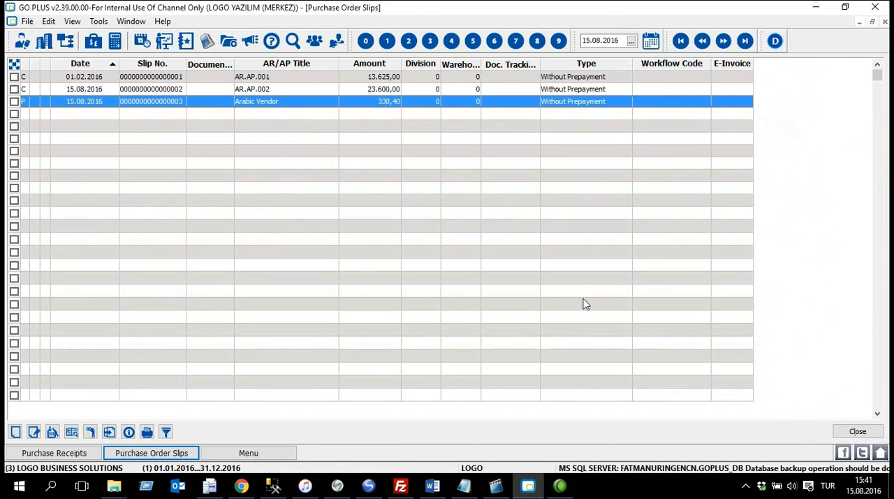
Step: Set the Arabic Vendor order's approval info to Deliverable and save it
right_click(288, 106)
left_click(363, 128)
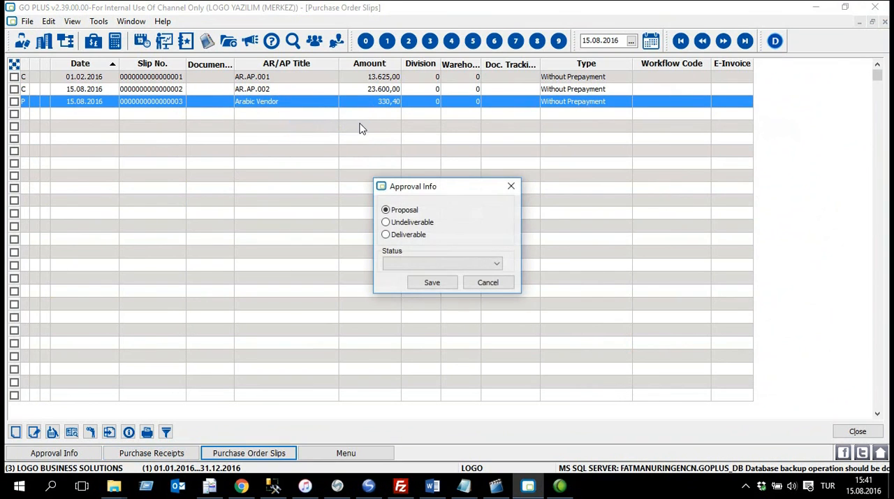
left_click(402, 238)
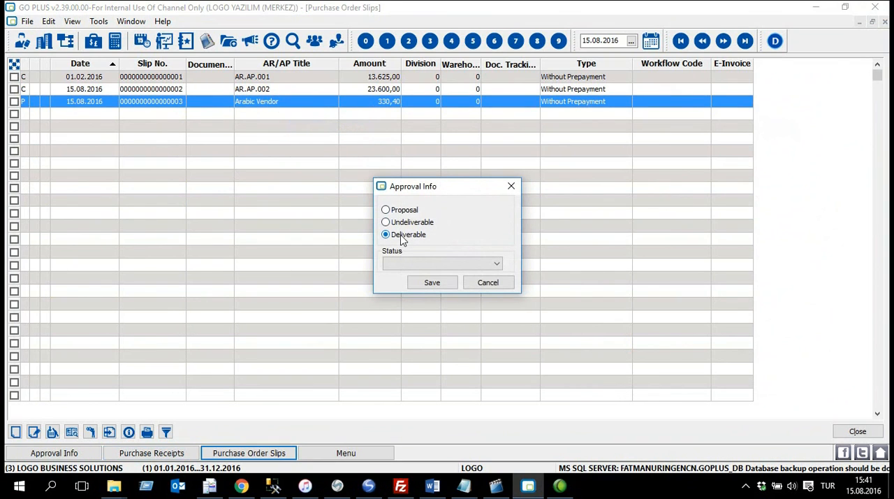
left_click(441, 289)
Step: Deliver the Arabic Vendor order as a purchase receipt, delete the Raw Material 2 line from it and save the receipt
right_click(289, 105)
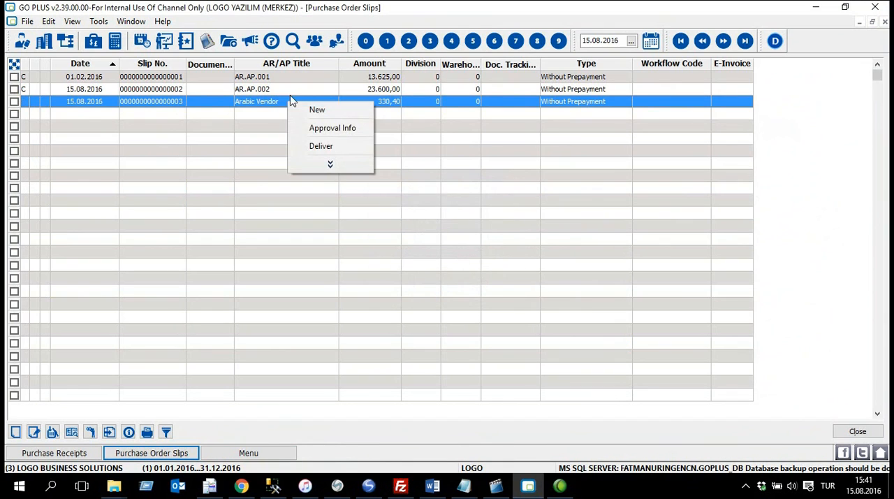
left_click(355, 146)
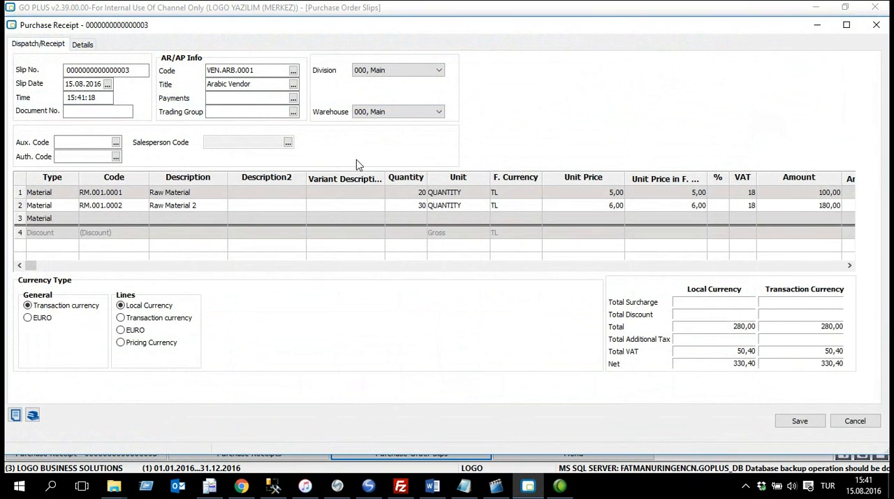
left_click(394, 204)
key("ctrl+Delete")
key("Return")
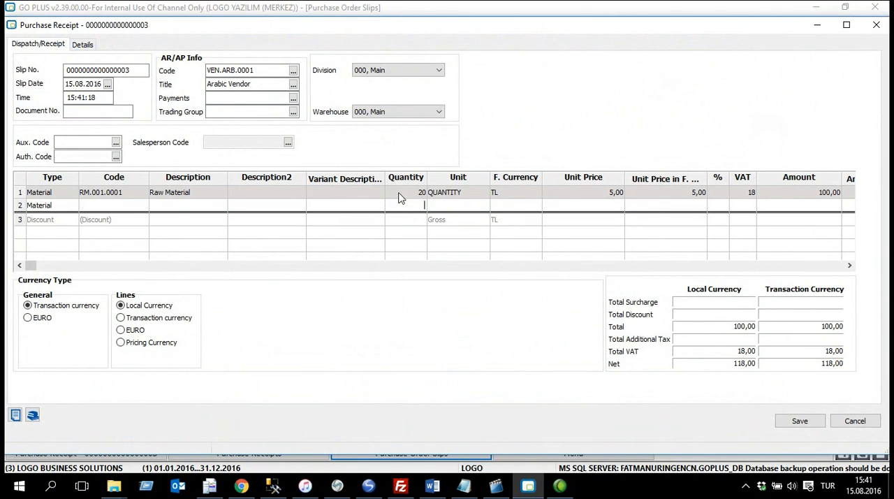
left_click(393, 192)
left_click(570, 193)
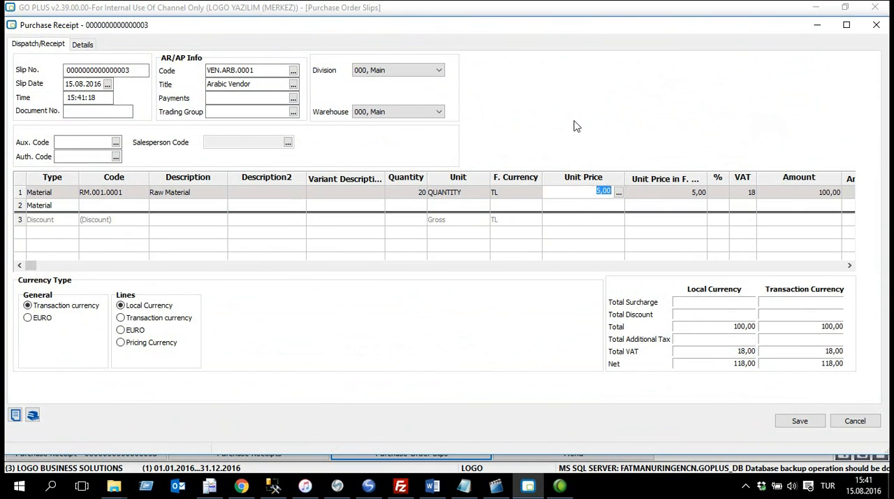
left_click(807, 424)
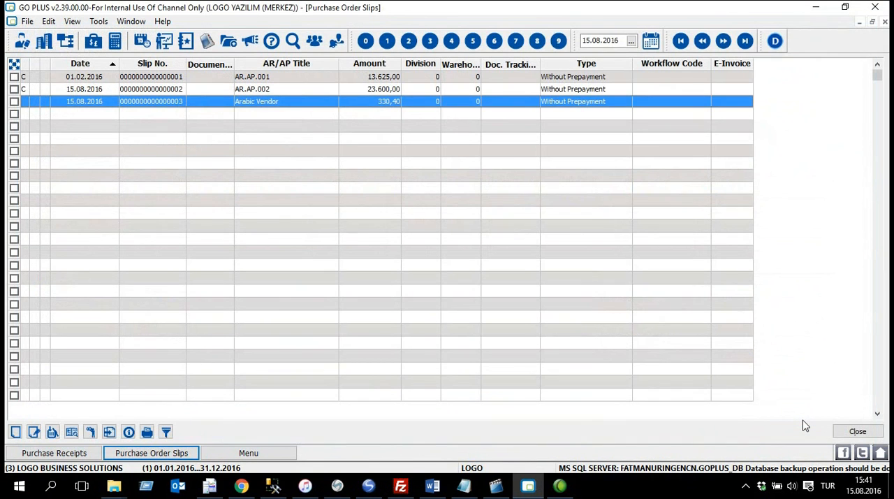
Step: View the Arabic Vendor purchase receipt, check its material line's quantity and unit price, and close the receipt
left_click(73, 454)
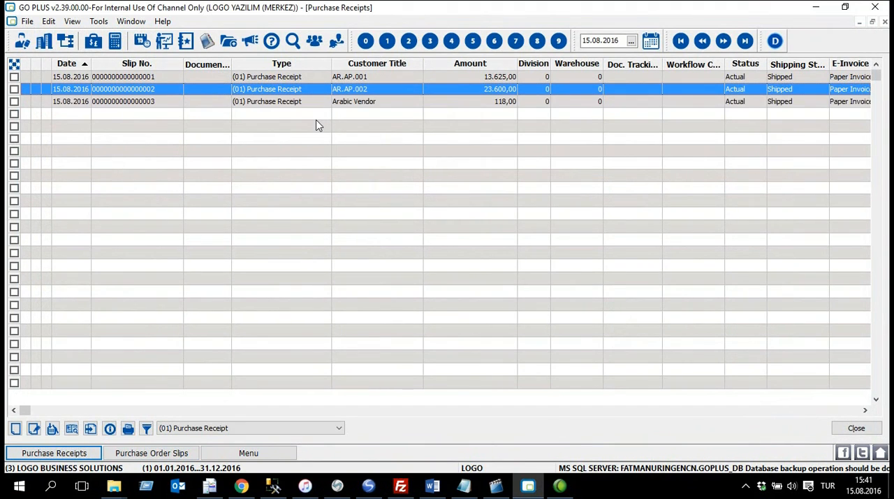
left_click(306, 103)
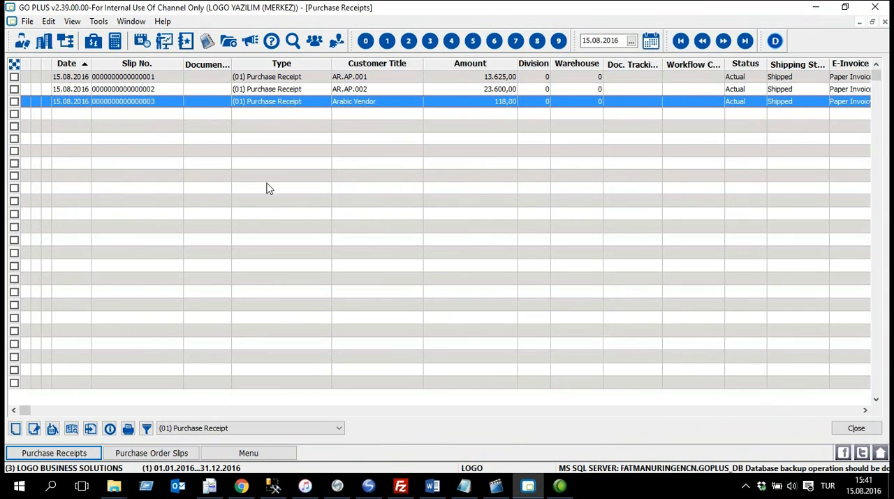
right_click(284, 103)
left_click(326, 125)
left_click(202, 212)
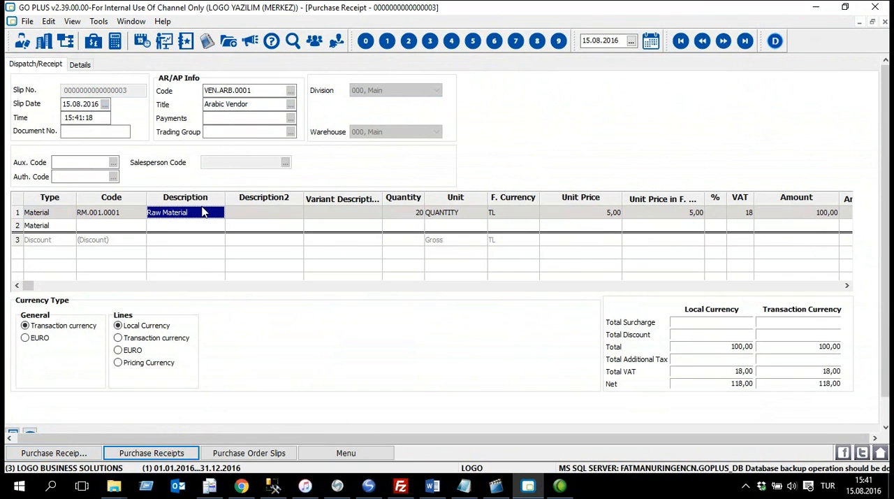
left_click(391, 212)
left_click(586, 212)
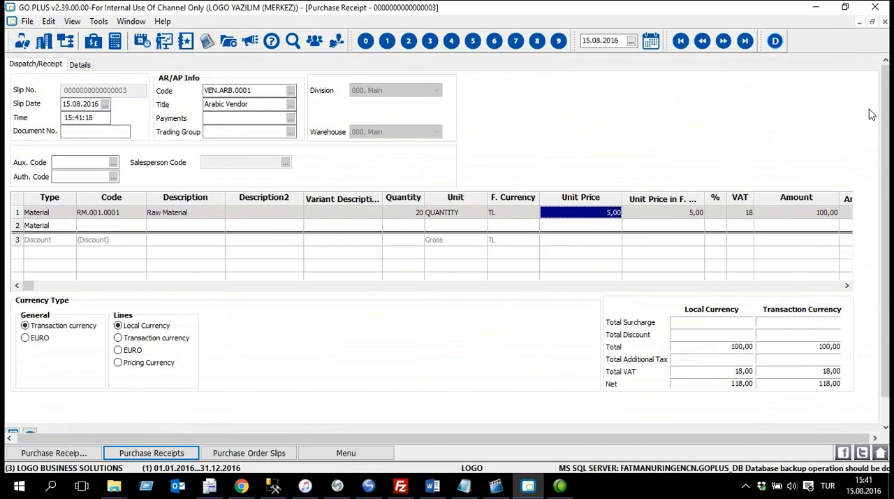
left_click(883, 22)
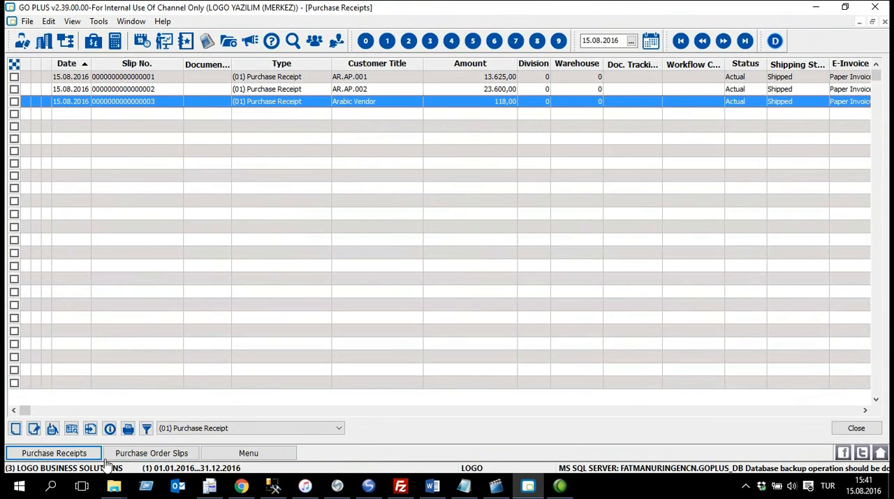
Step: View the Arabic Vendor order in the purchase order slips and widen the Undelivered Quantity column to examine its lines
left_click(184, 454)
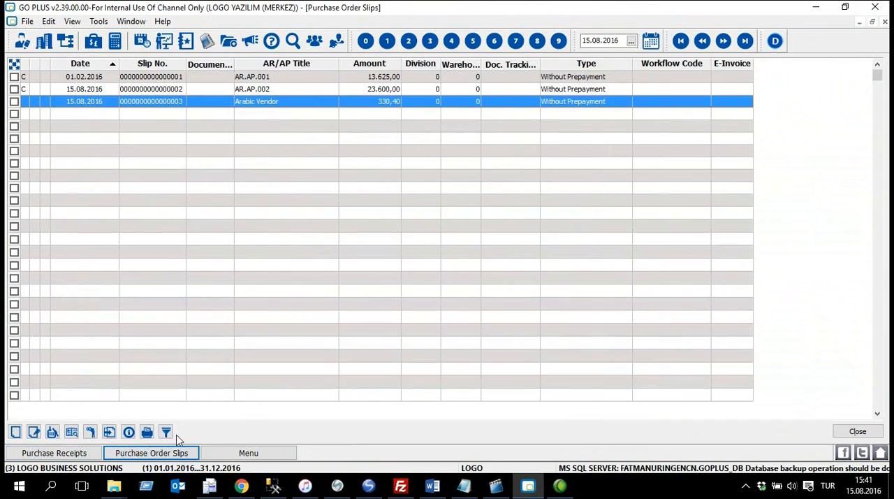
right_click(304, 105)
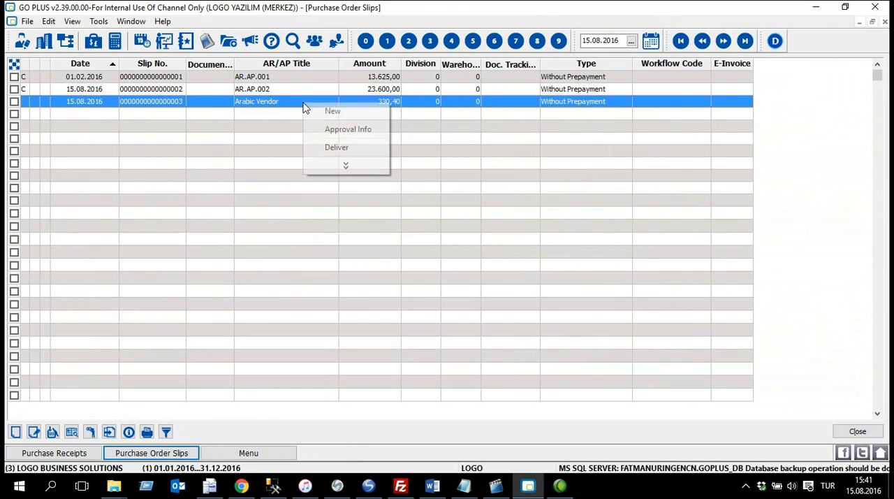
left_click(109, 104)
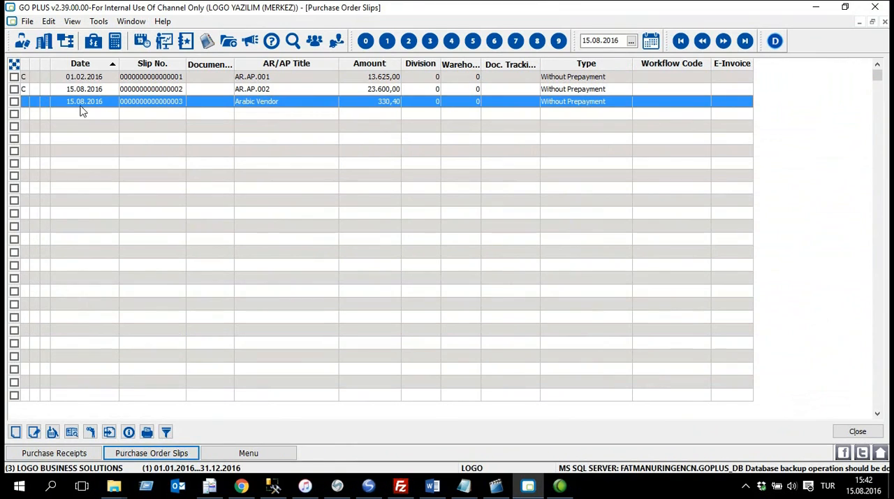
right_click(313, 105)
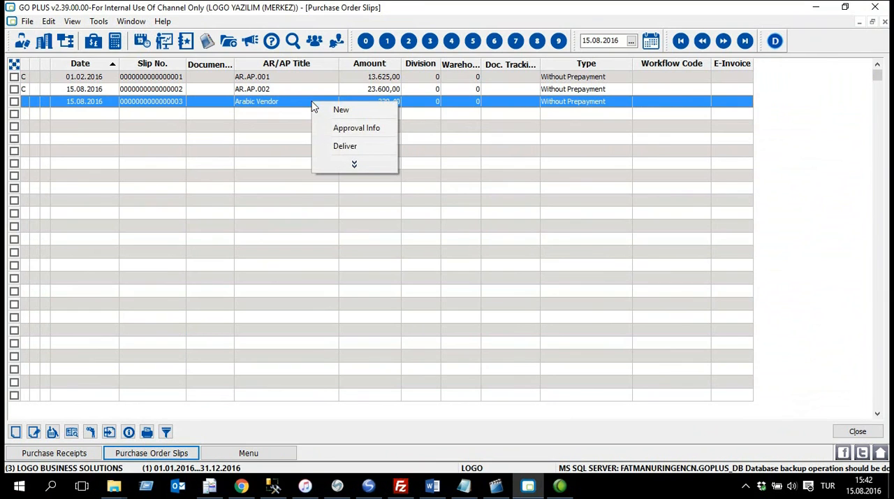
left_click(361, 166)
left_click(382, 64)
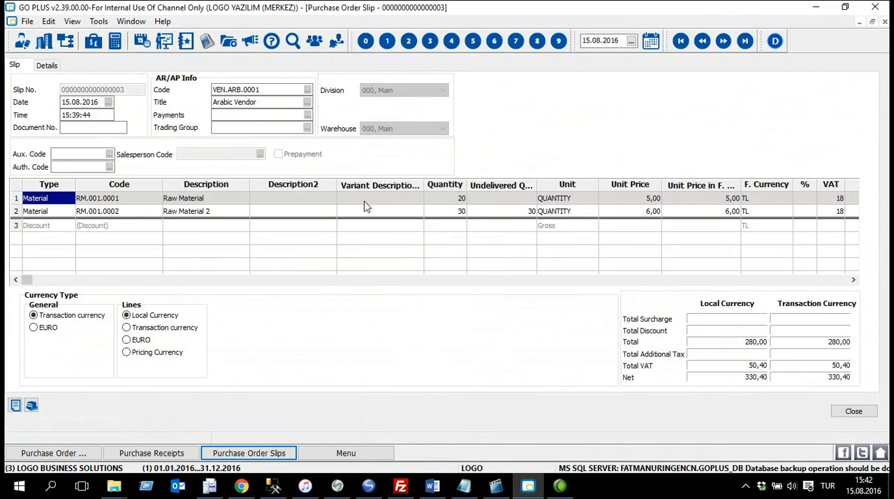
left_click_drag(537, 185, 588, 185)
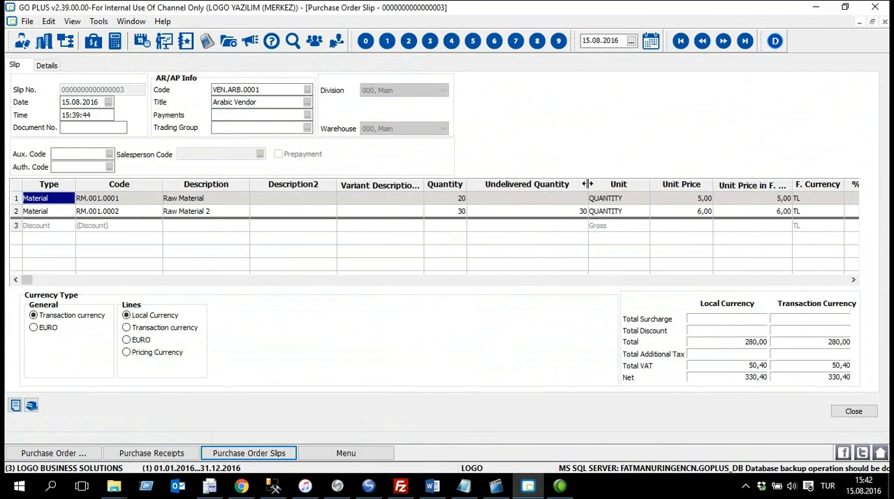
Step: Compare the Quantity and Undelivered Quantity of the Raw Material and Raw Material 2 lines in the Arabic Vendor order, and close the order
left_click(498, 198)
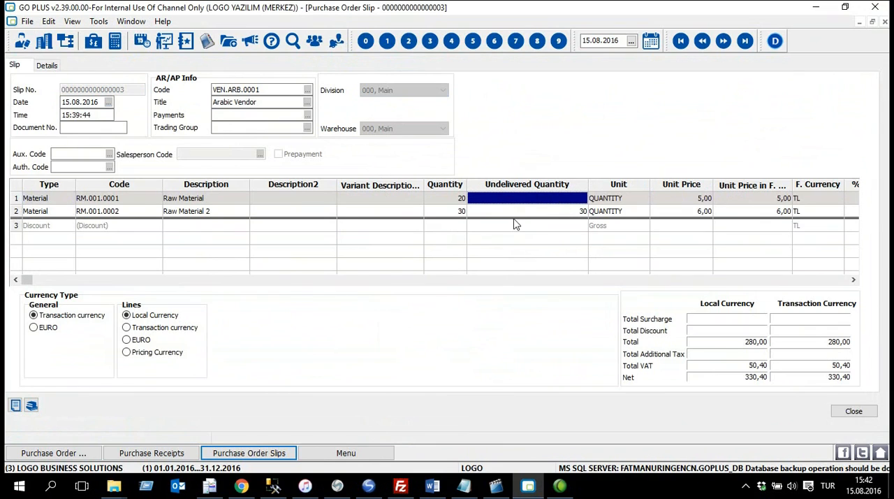
left_click(517, 213)
left_click(348, 200)
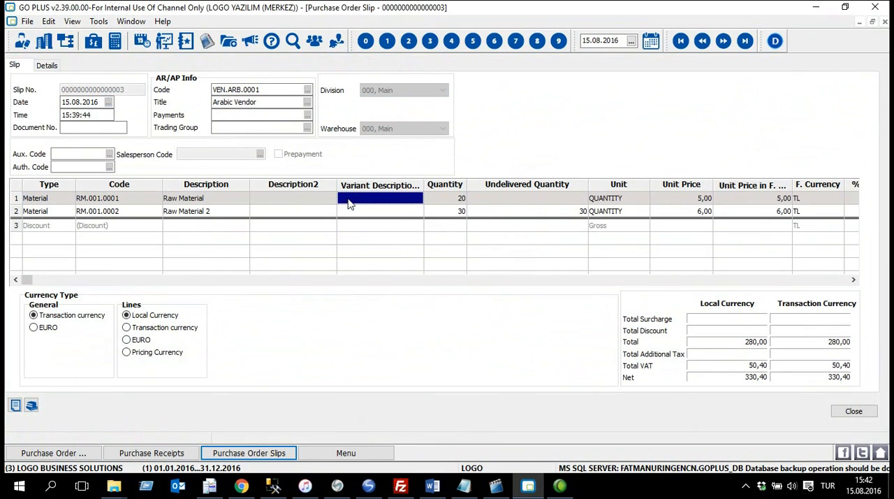
left_click(516, 201)
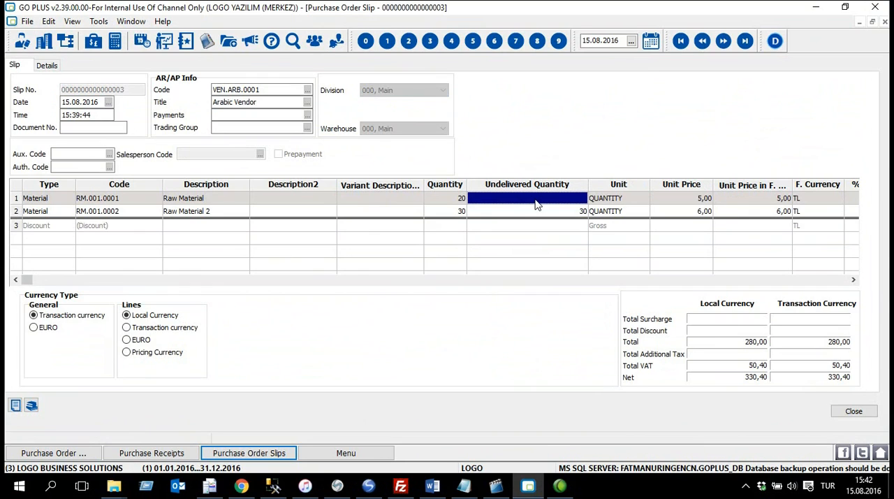
left_click(188, 214)
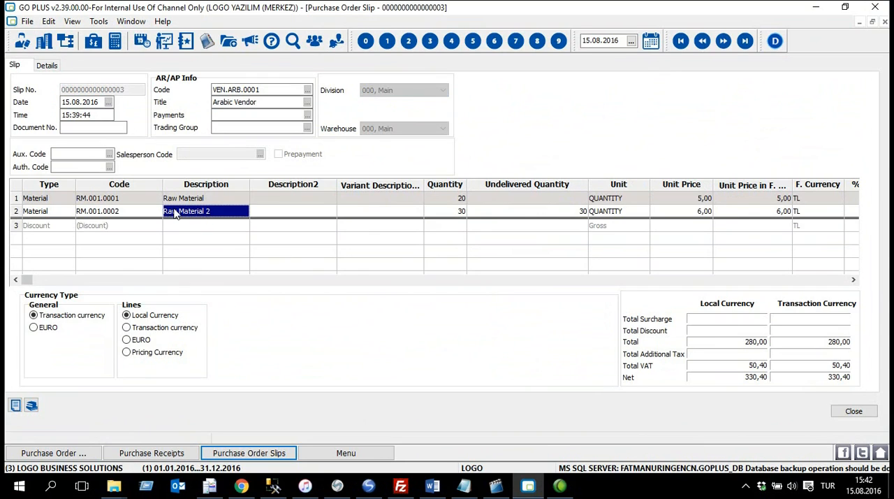
left_click(548, 213)
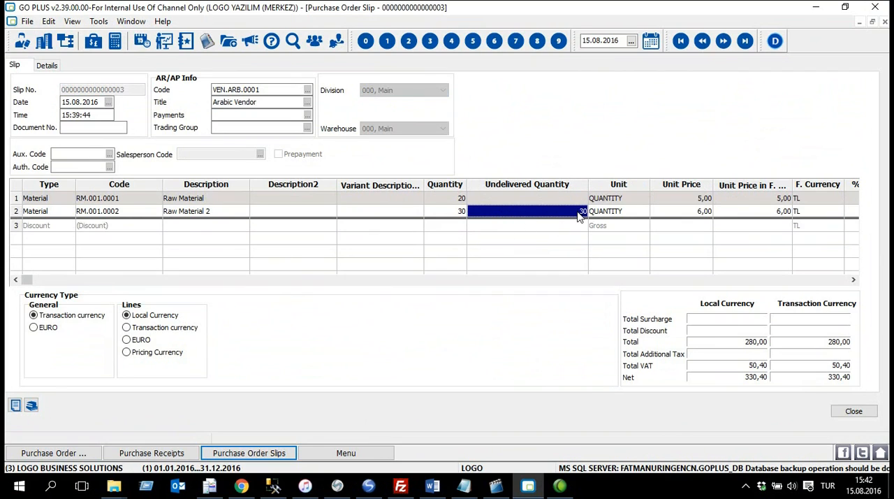
left_click(225, 216)
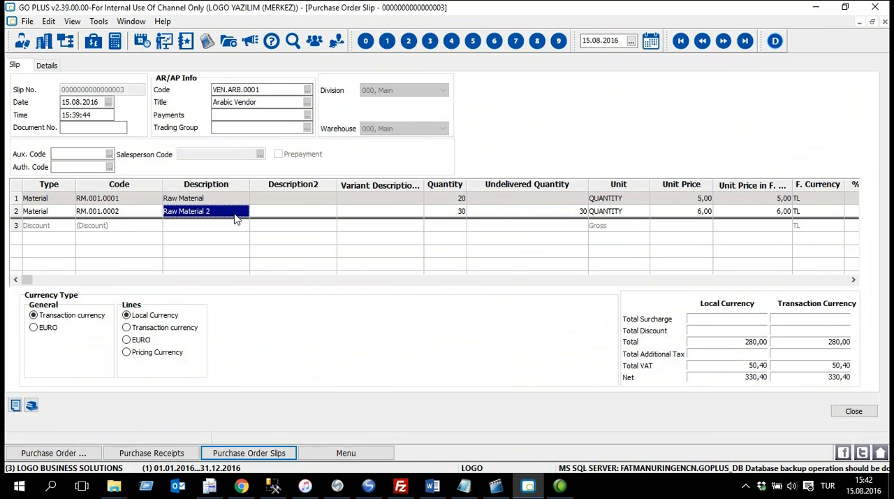
left_click(865, 411)
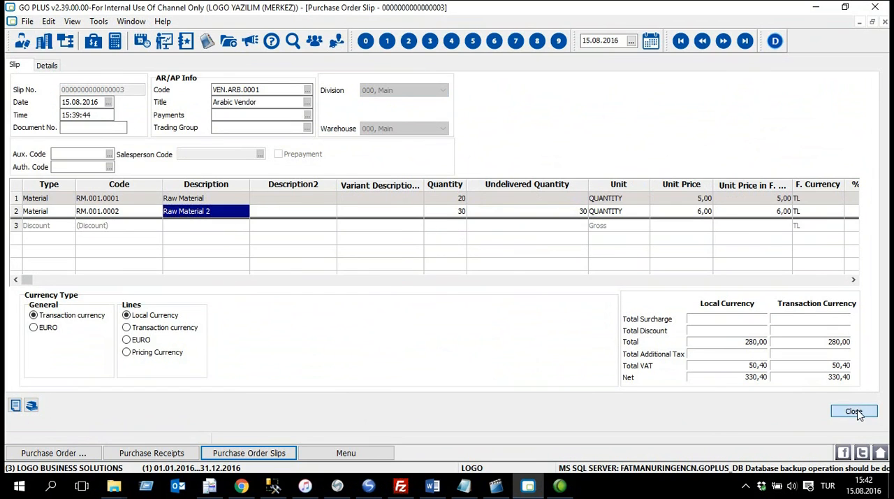
Step: Deliver the remaining Raw Material 2 line of the Arabic Vendor order as a second purchase receipt and save it
right_click(297, 106)
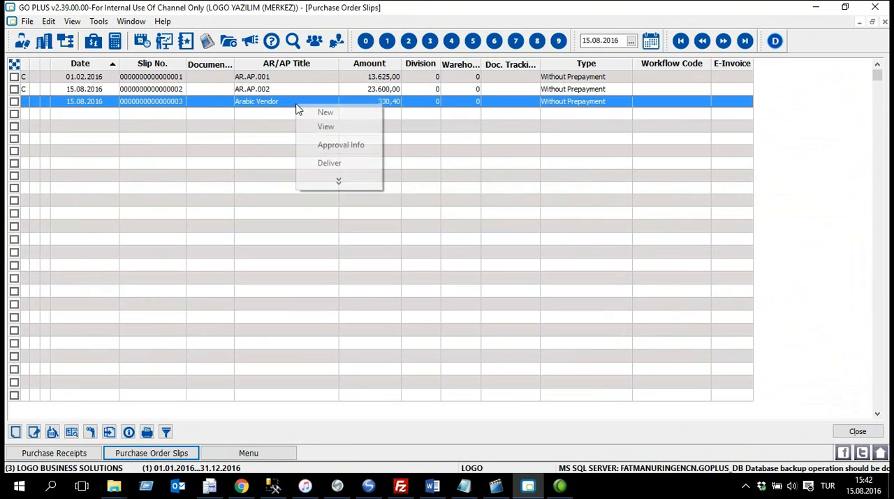
left_click(367, 163)
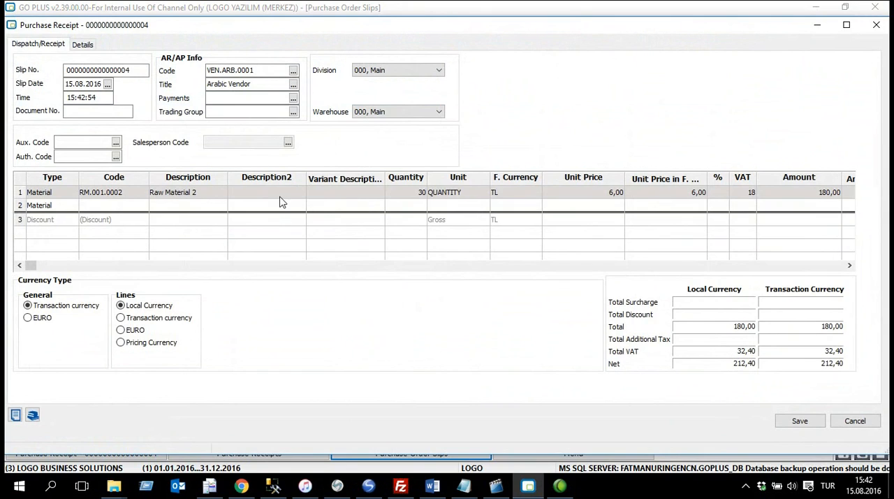
left_click(415, 192)
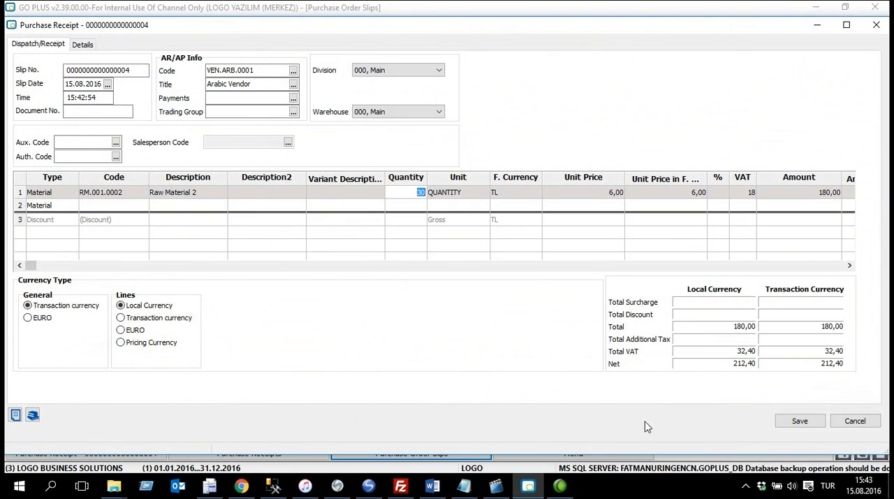
left_click(800, 420)
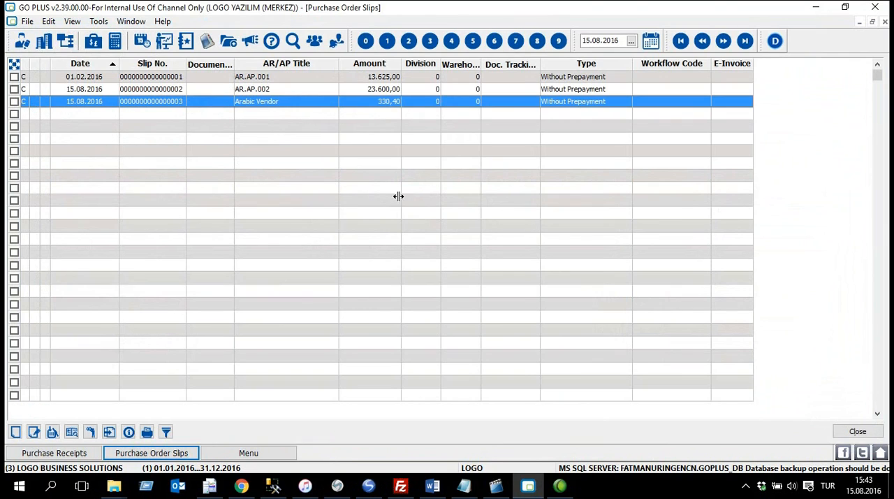
Step: Examine the two Arabic Vendor receipts in the purchase receipts list
left_click(77, 454)
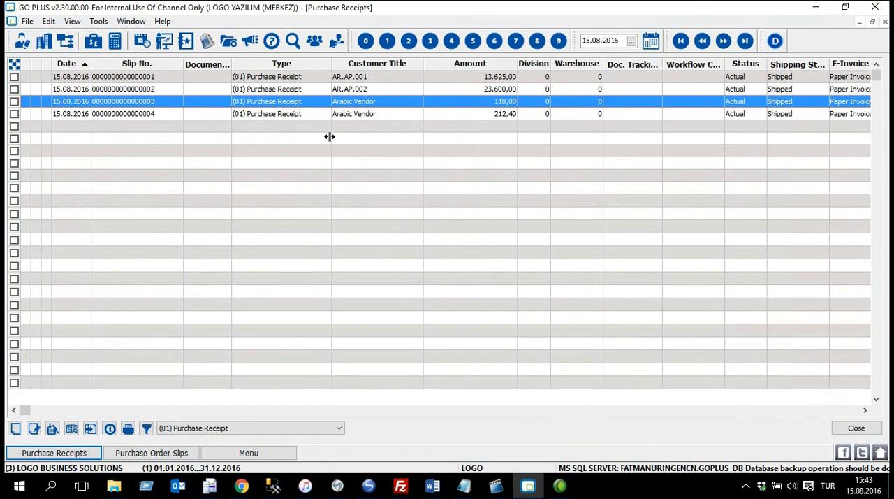
left_click(379, 116)
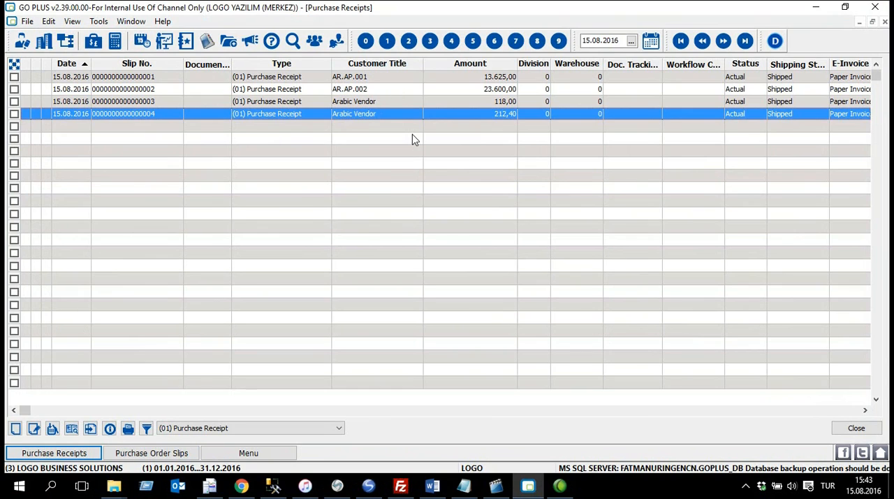
left_click(389, 103)
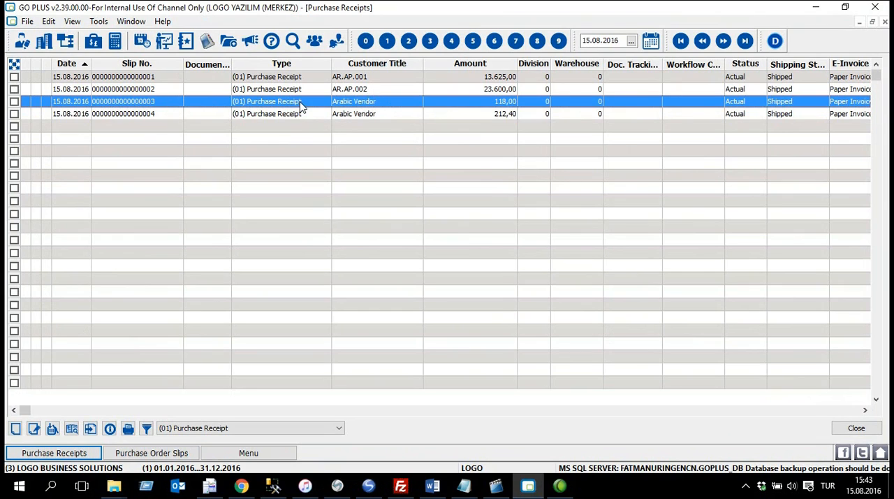
left_click(176, 117)
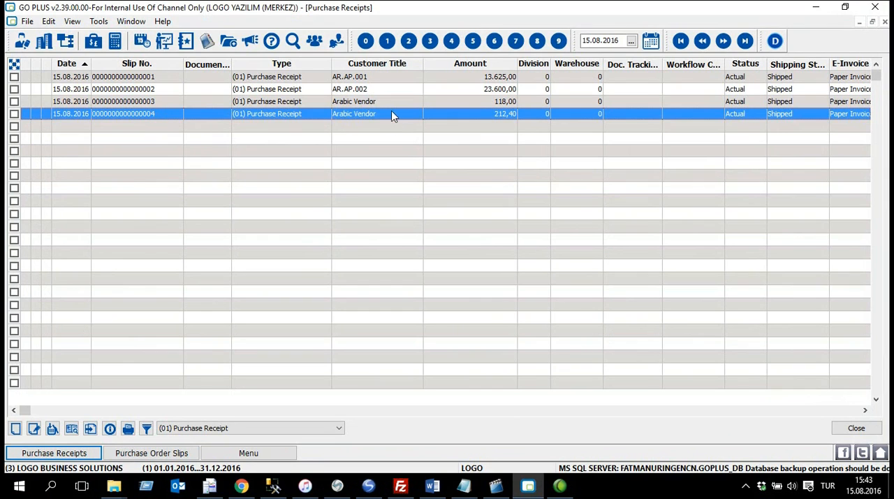
Step: Start a new purchase order slip for English Vendor (VEN.ENG.0001) and accept the unit price adjustment
left_click(174, 454)
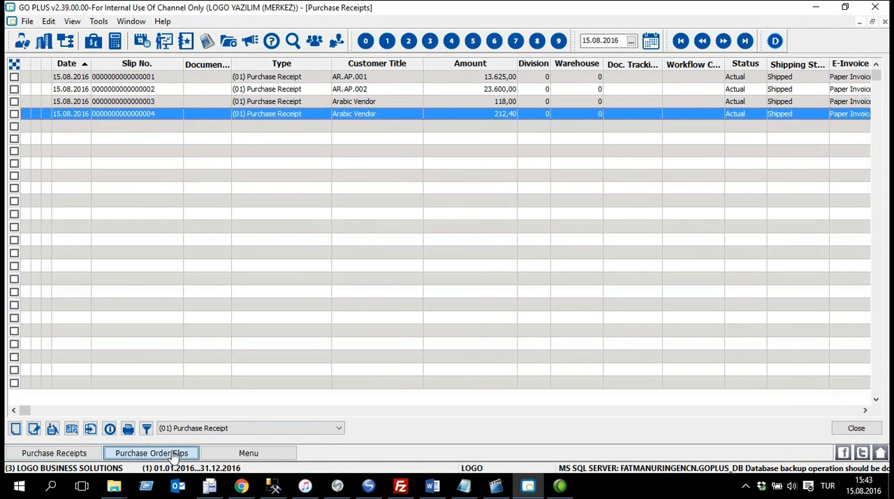
right_click(257, 135)
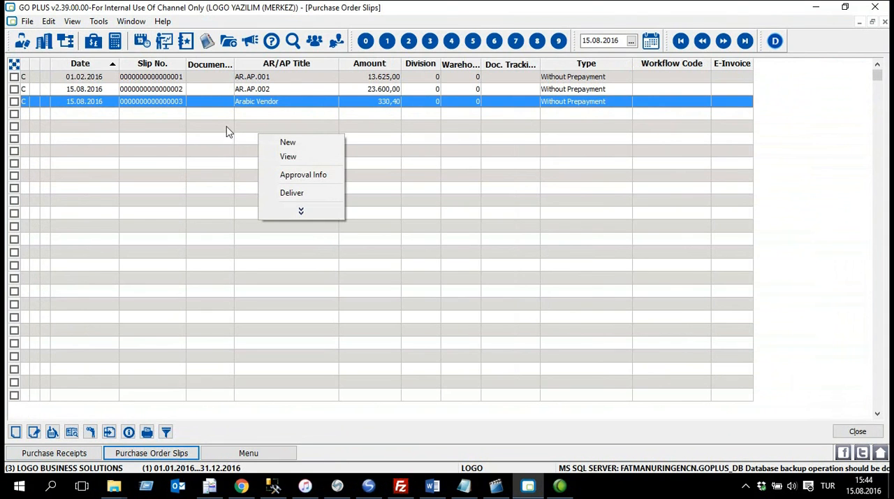
left_click(334, 142)
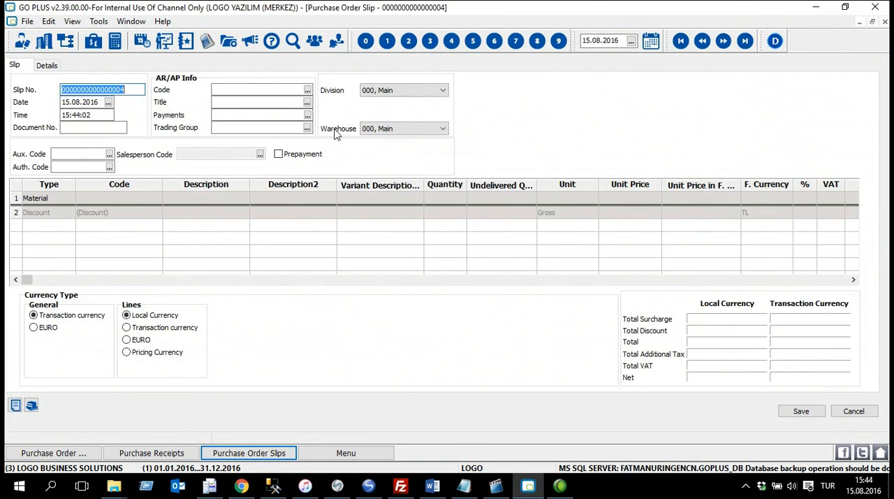
left_click(308, 91)
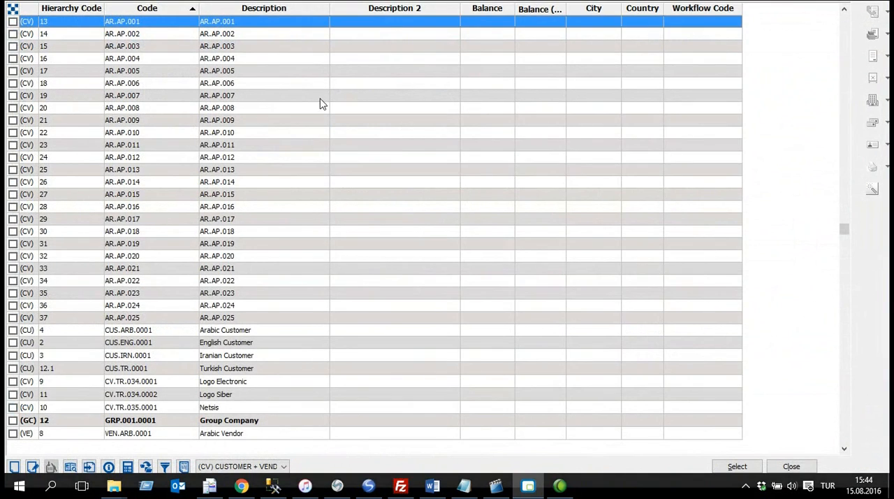
key("ctrl+End")
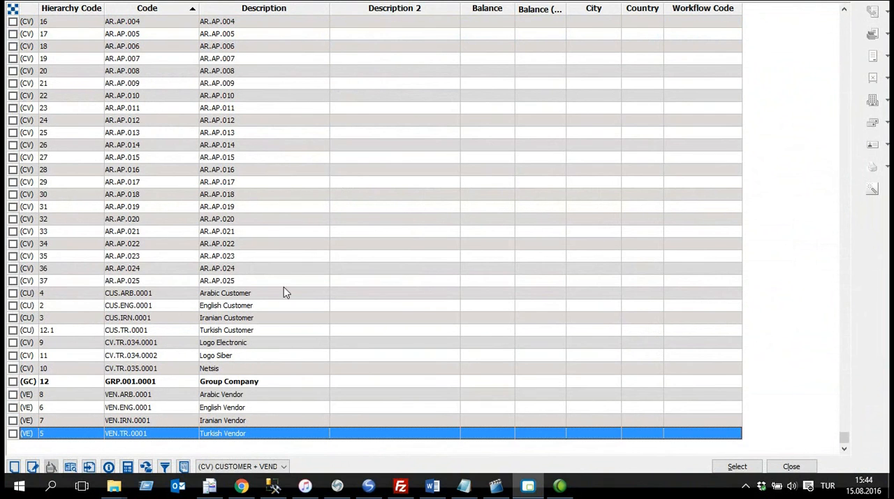
double_click(289, 407)
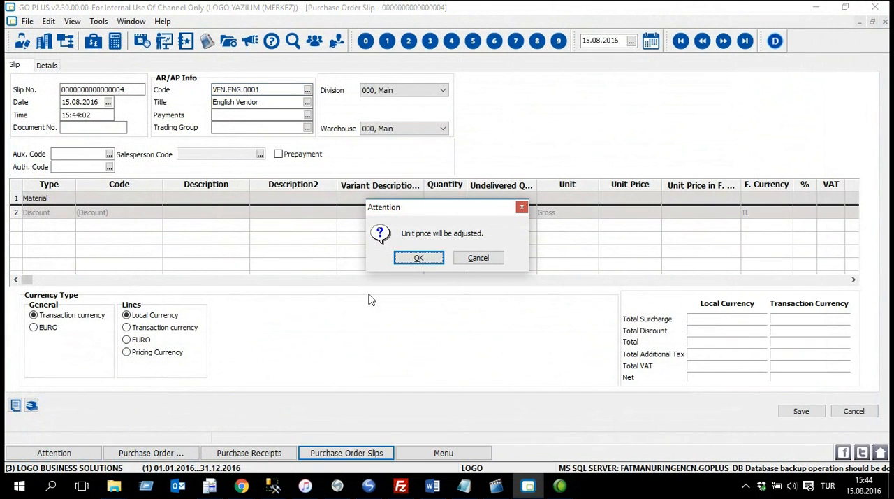
left_click(419, 258)
Step: Add Commercial Good (CG.001.0001) to the order with quantity 40 and unit price 2,5, and save the order
left_click(137, 198)
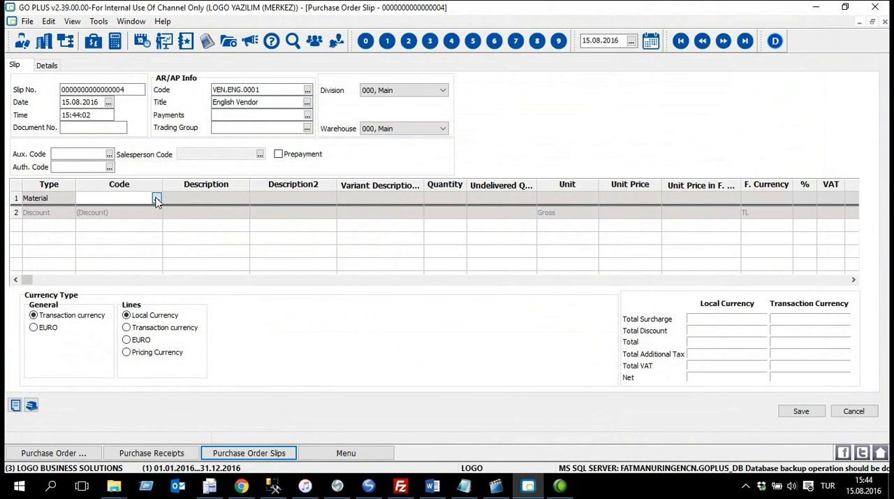
left_click(157, 198)
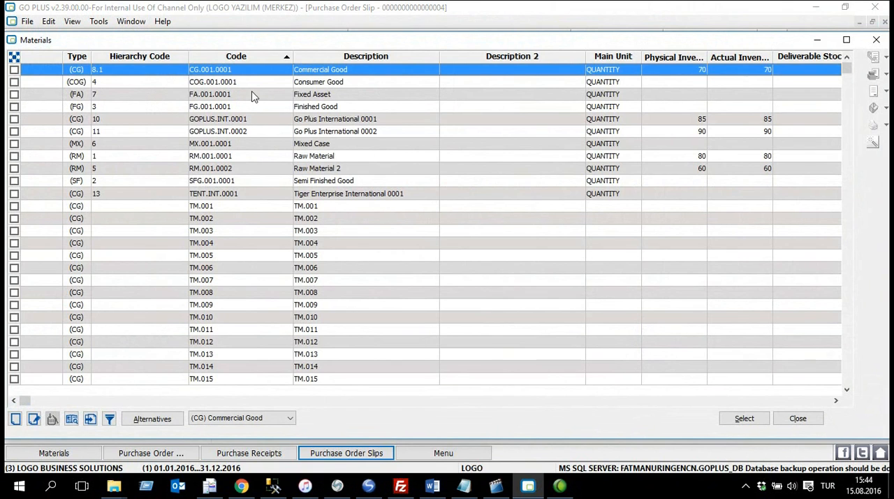
left_click(15, 70)
left_click(739, 415)
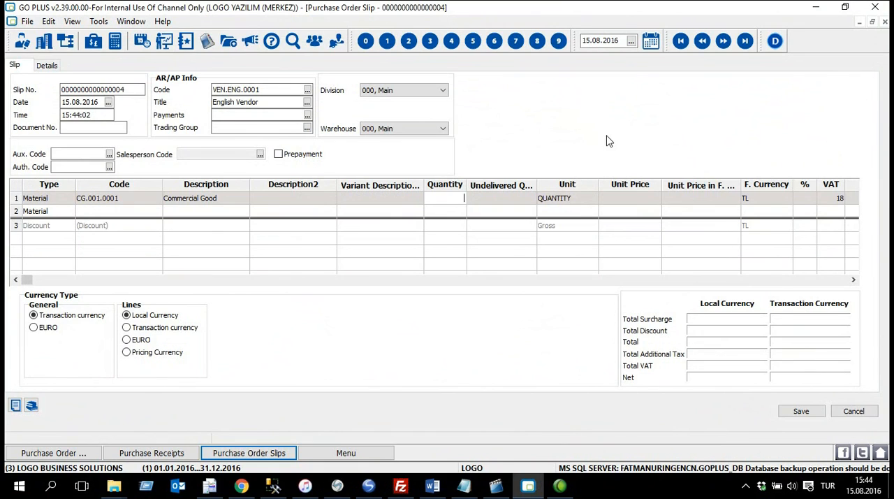
key("Tab")
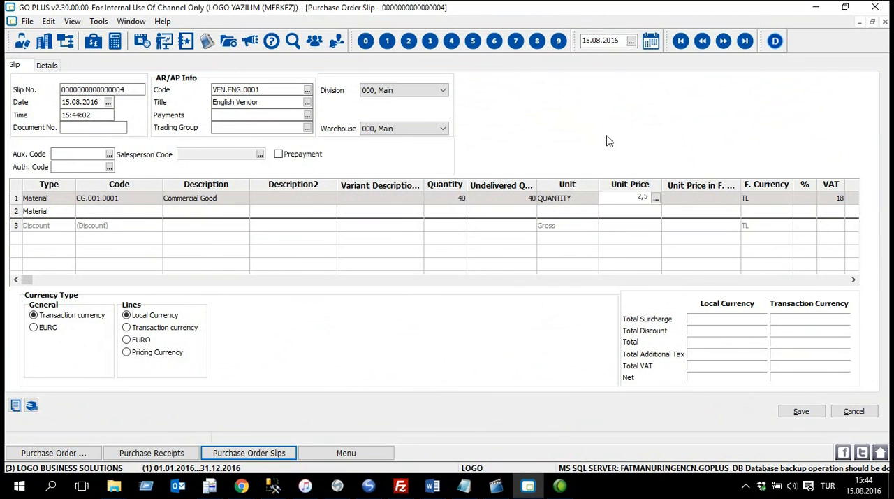
key("Tab")
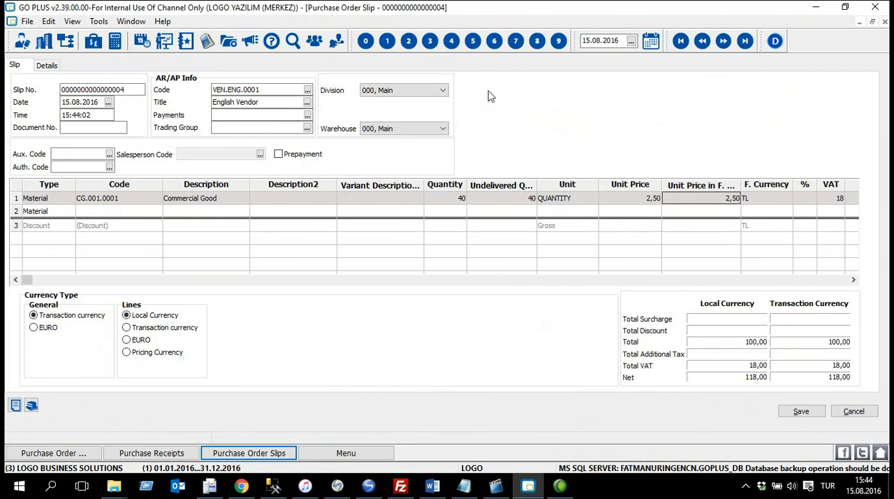
key("F2")
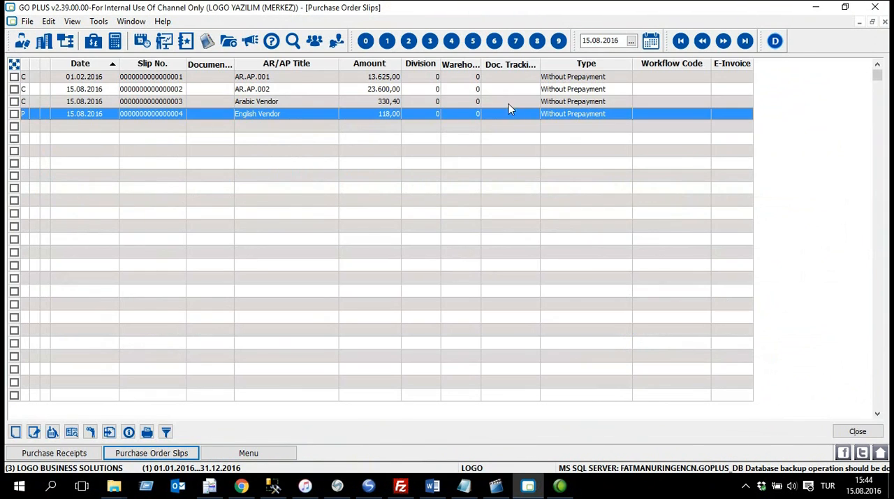
Step: Set the English Vendor order's approval info to Deliverable and save it
right_click(266, 112)
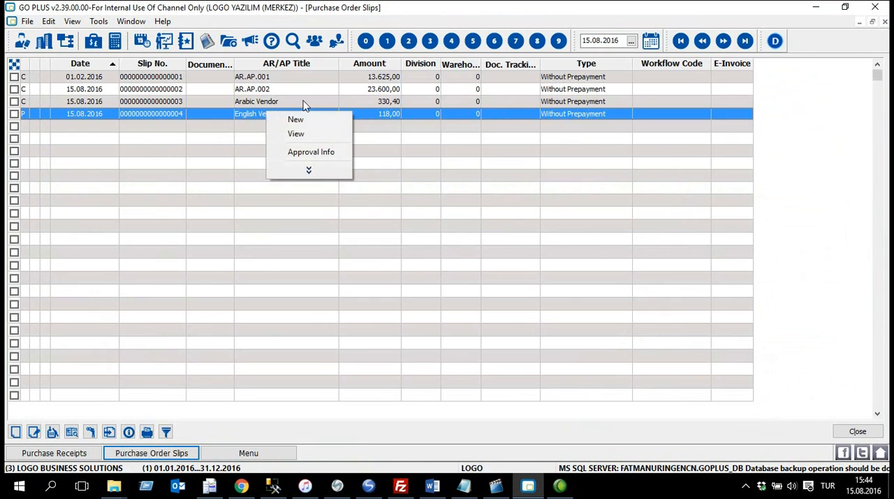
left_click(346, 154)
left_click(413, 236)
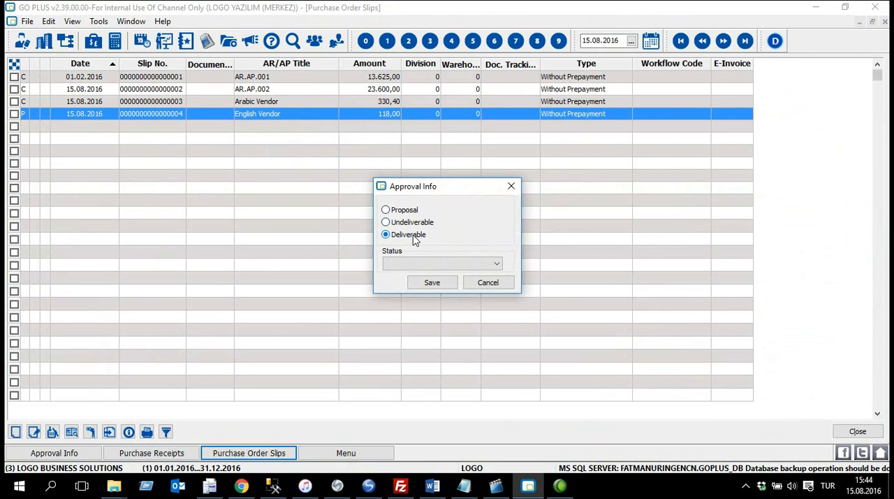
left_click(432, 283)
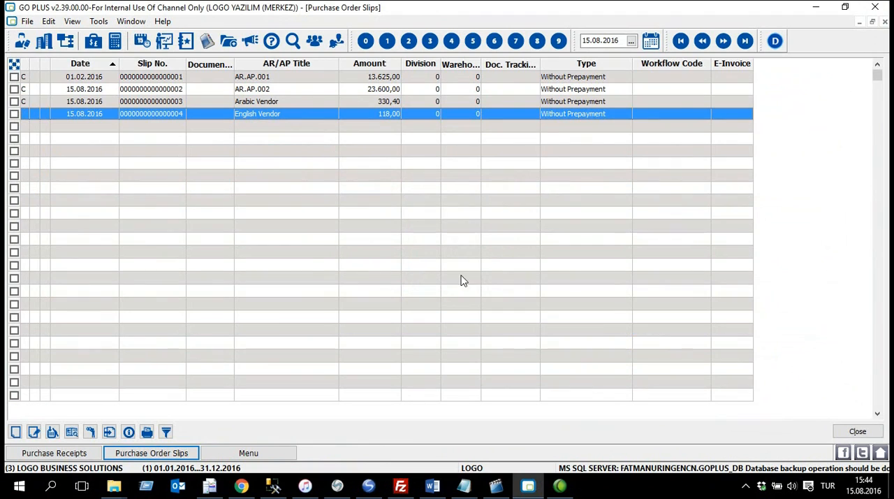
Step: Deliver the English Vendor order as a purchase receipt with the Commercial Good quantity set to 30, and save the receipt
right_click(292, 114)
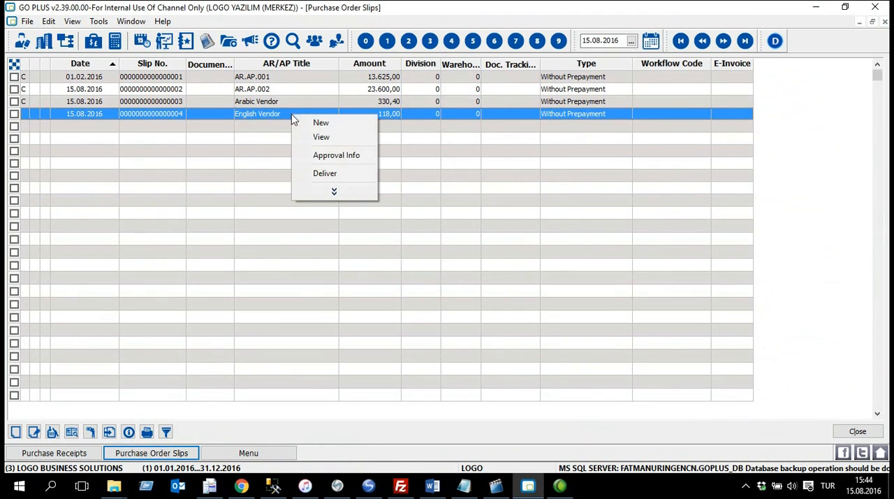
left_click(363, 176)
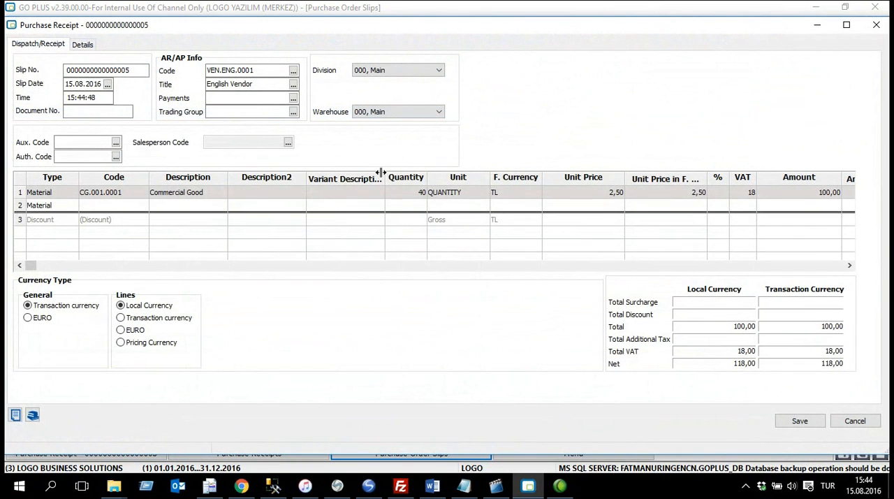
left_click(411, 192)
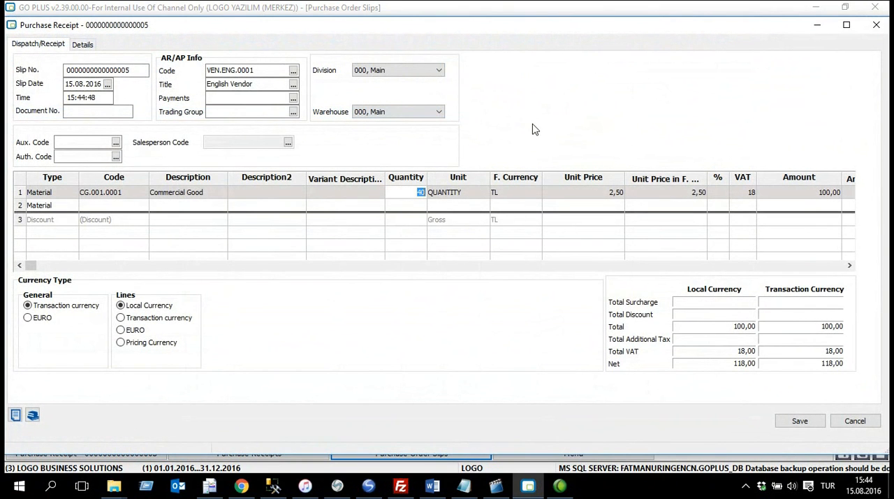
type("30")
key("Tab")
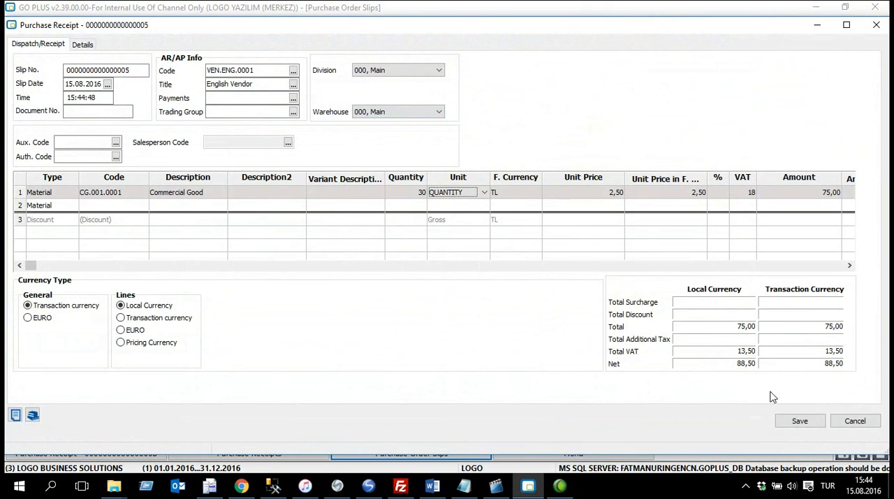
left_click(800, 420)
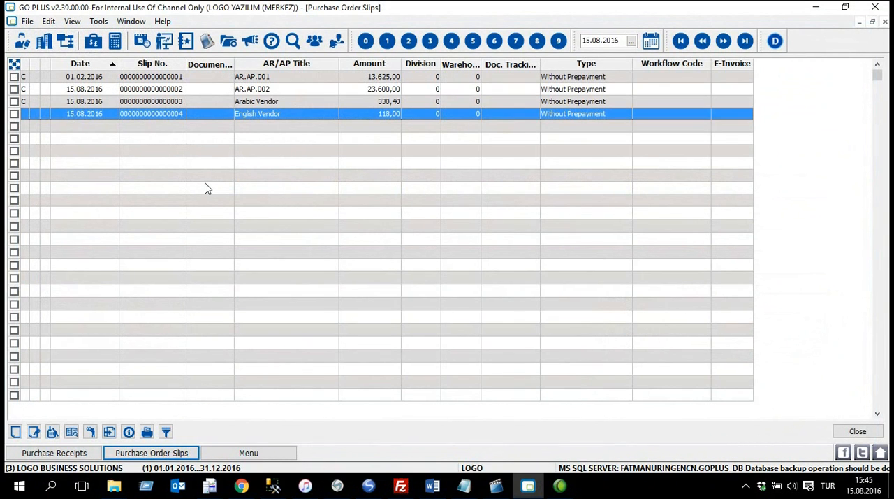
Step: View the English Vendor order slip and examine the ordered and undelivered quantities of the Commercial Good line
right_click(305, 118)
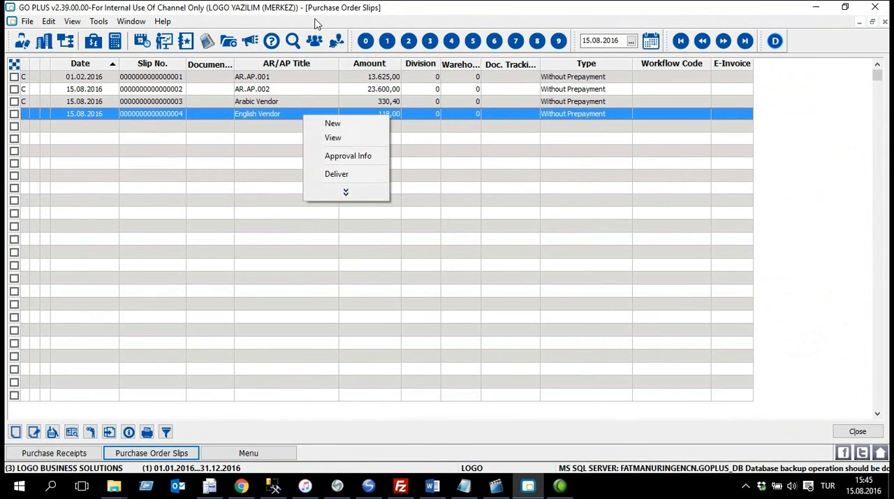
left_click(366, 140)
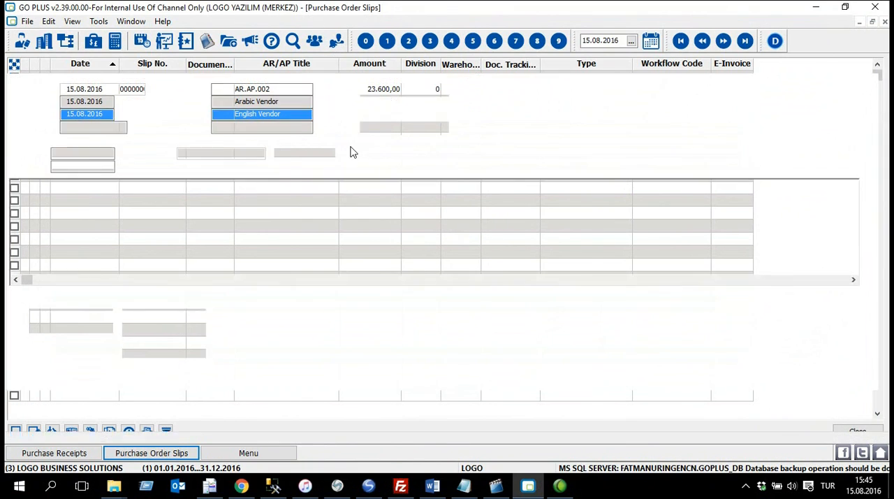
left_click(451, 201)
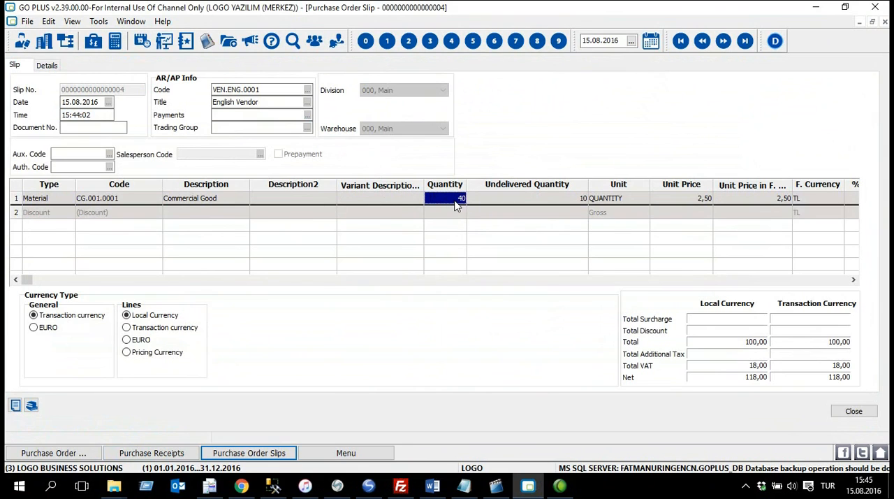
left_click(550, 198)
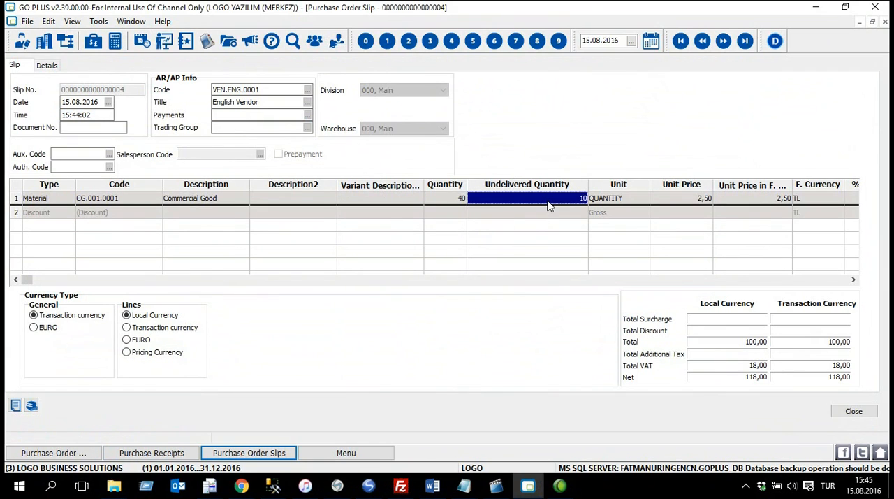
left_click(853, 411)
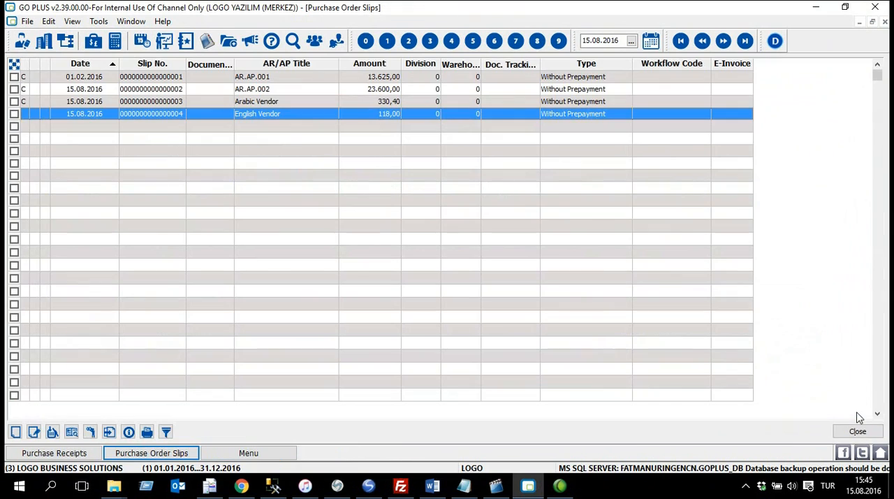
Step: Deliver the remaining Commercial Good quantity of the English Vendor order as a purchase receipt and save it
right_click(307, 120)
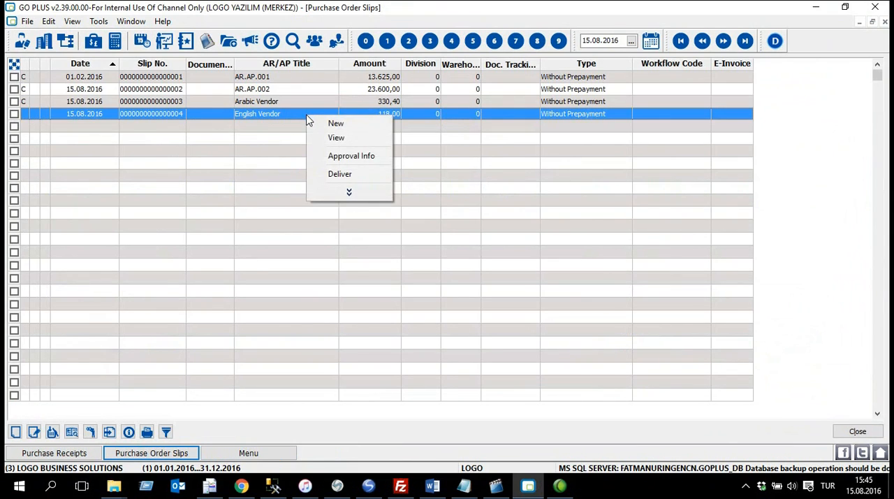
left_click(385, 180)
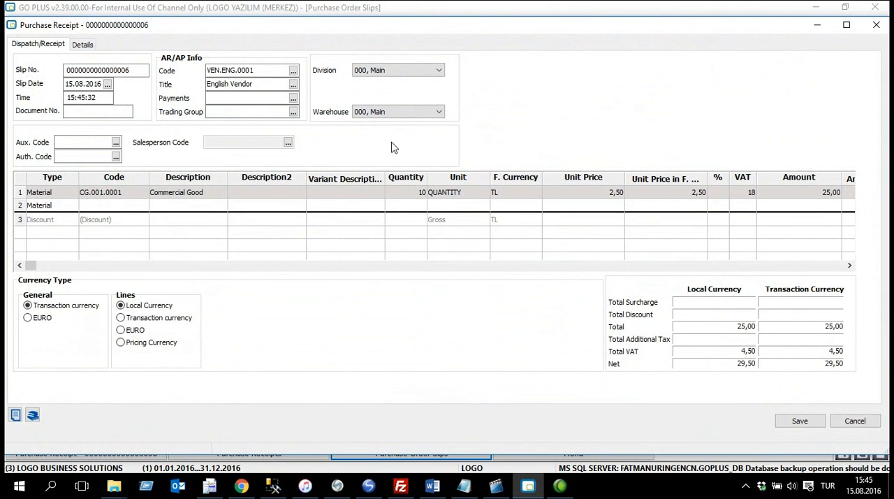
key("Escape")
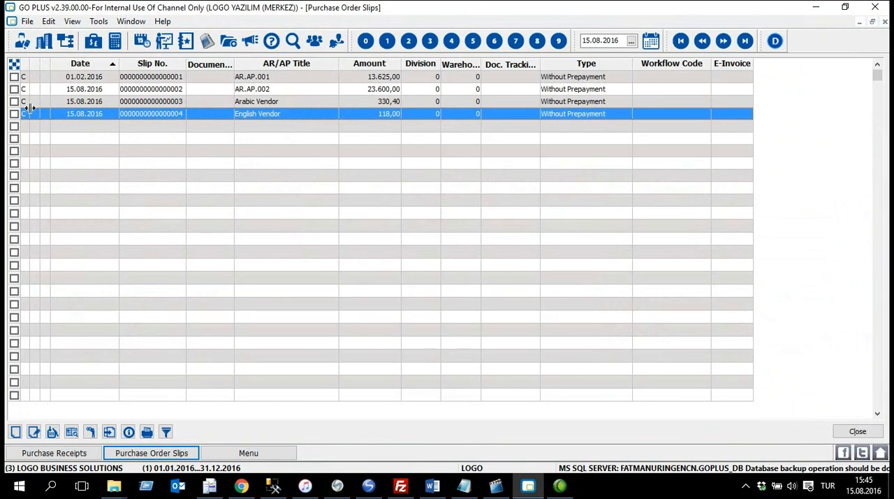
Step: Check the two English Vendor receipts in the purchase receipts list
left_click(75, 453)
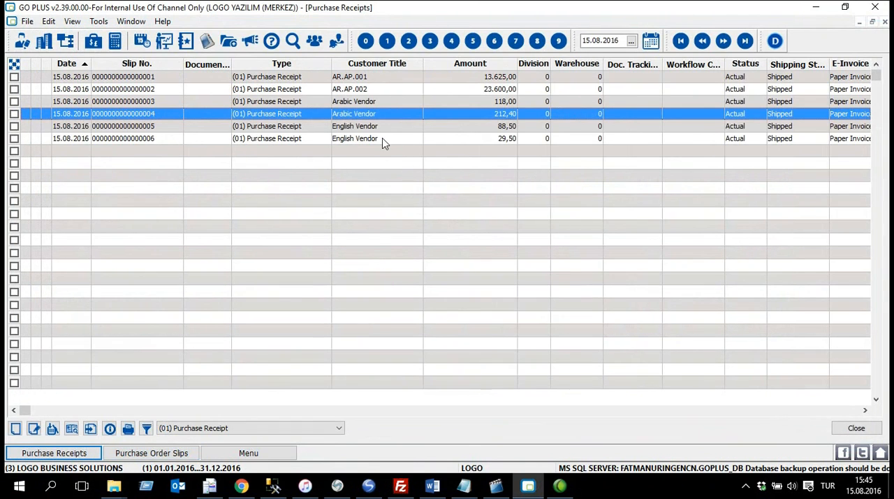
left_click(385, 128)
left_click(400, 141)
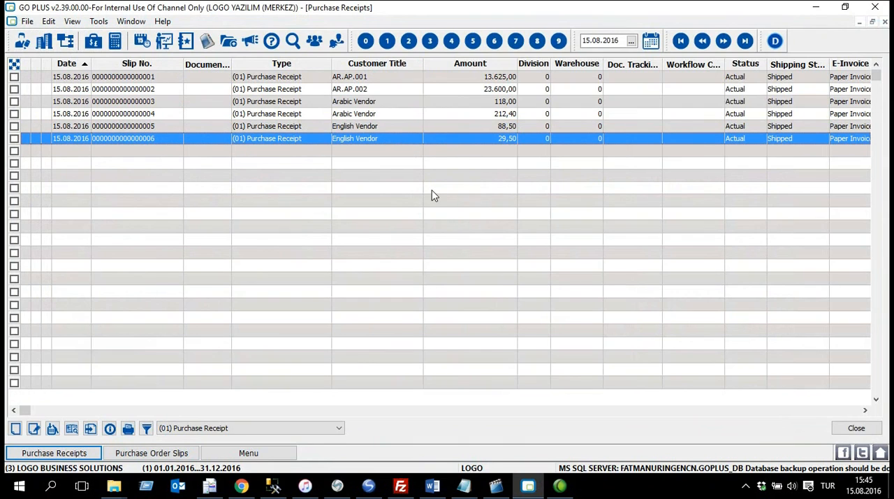
Step: Start a new purchase order slip for Turkish Vendor (VEN.TR.0001)
left_click(268, 457)
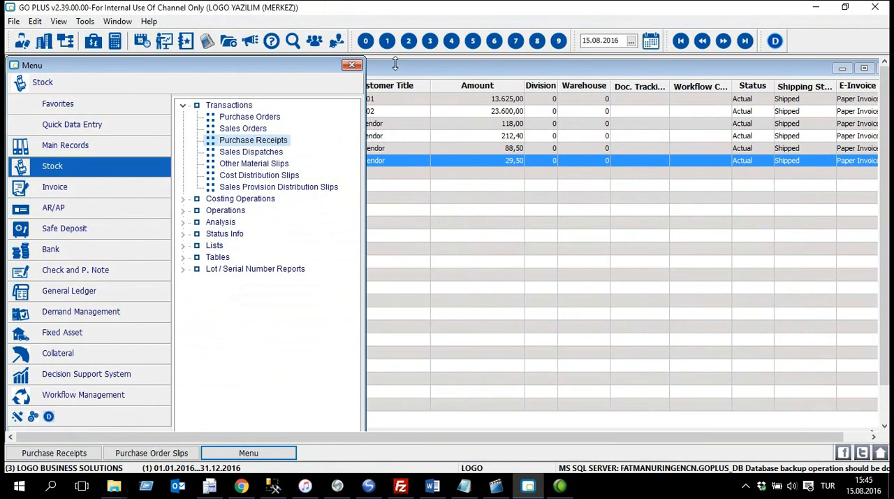
double_click(273, 123)
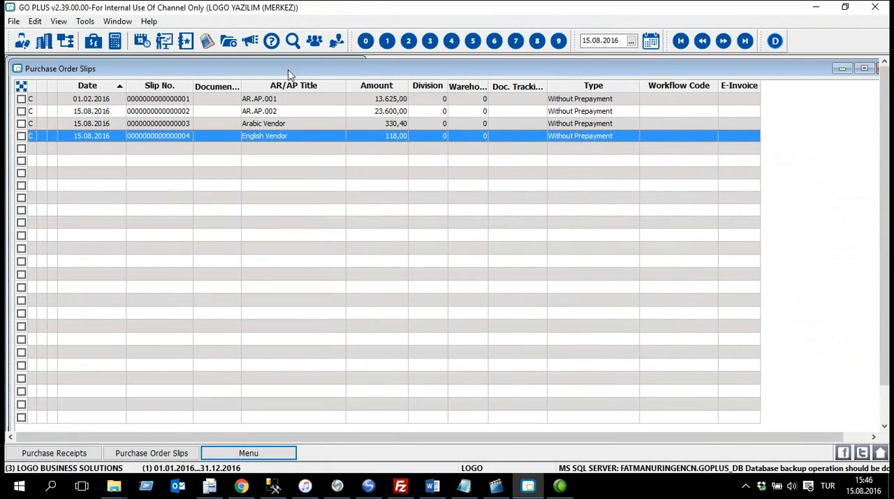
double_click(304, 72)
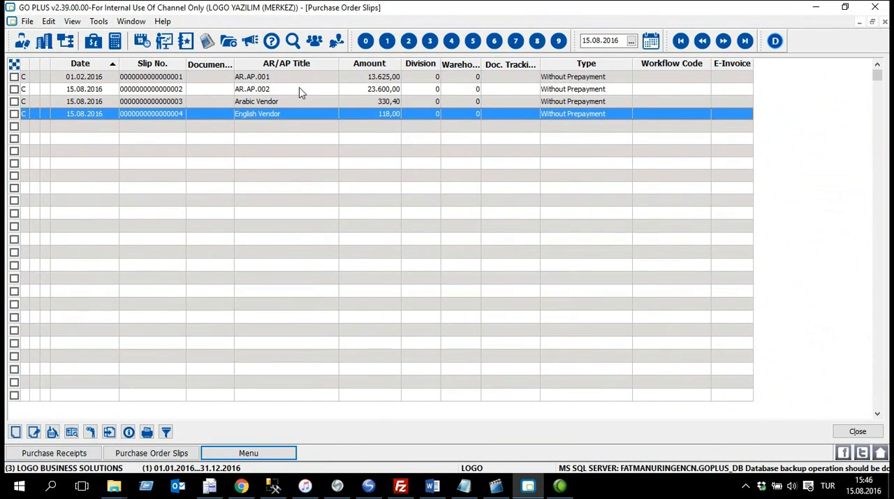
right_click(277, 141)
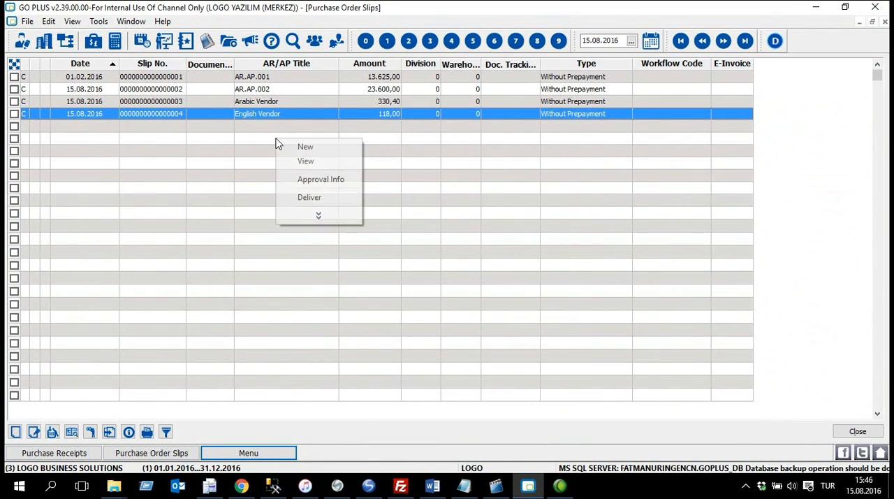
left_click(344, 148)
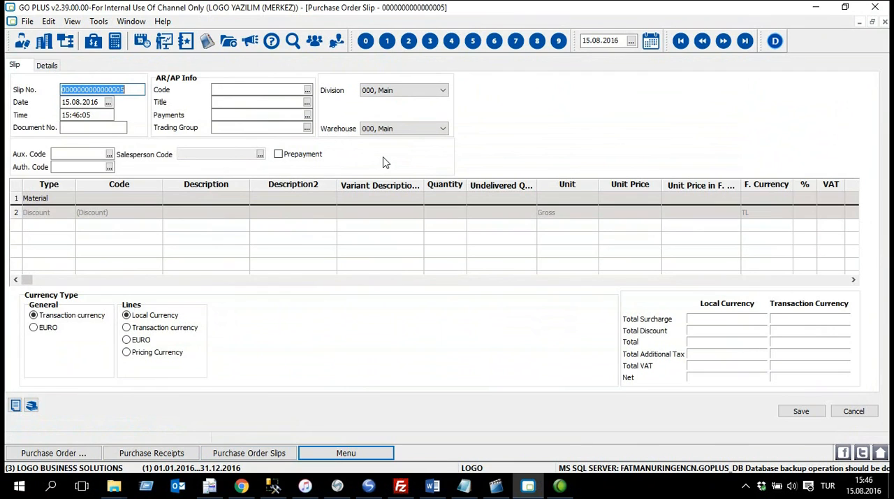
left_click(307, 89)
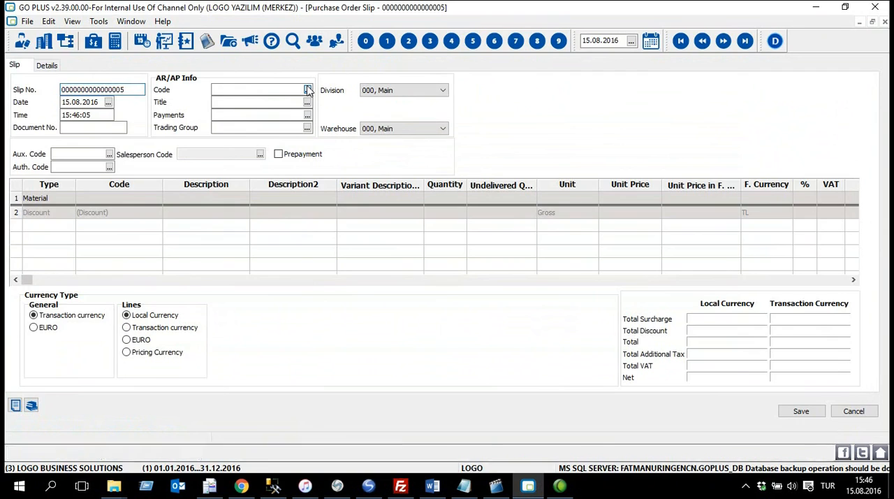
key("ctrl+End")
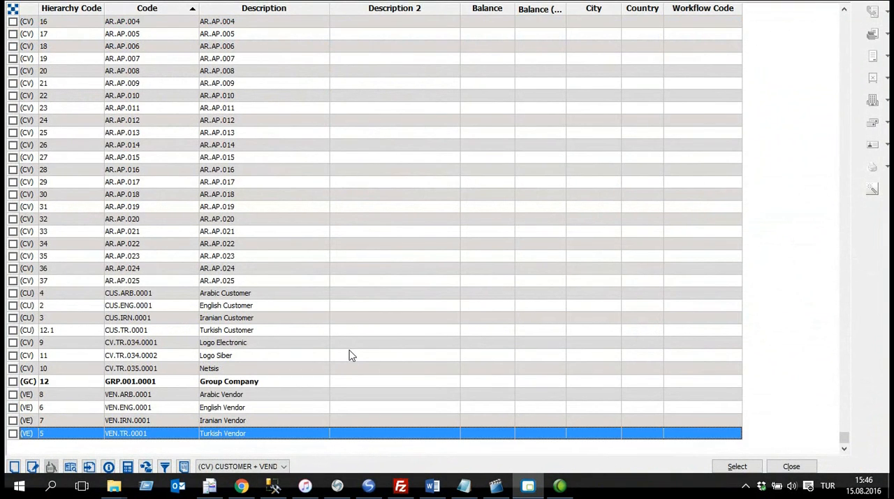
double_click(264, 434)
left_click(432, 259)
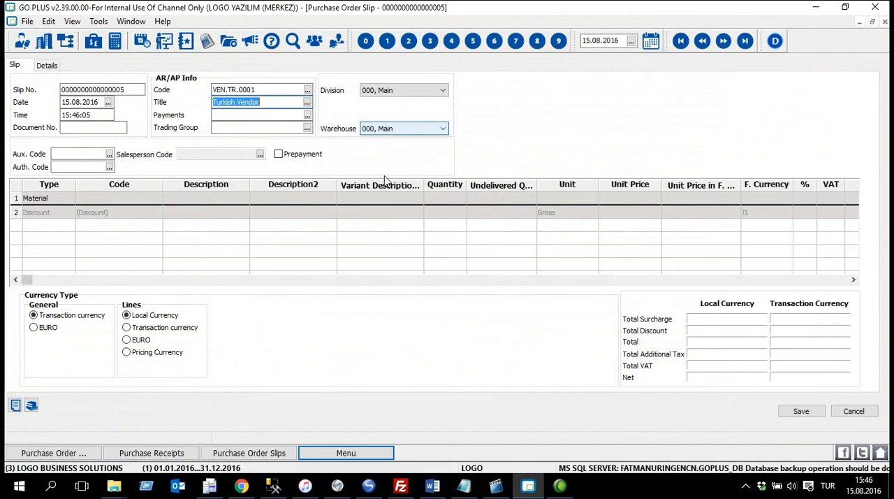
Step: Add Semi Finished Good (SFG.001.0001) as the material on the order's first line
left_click(145, 200)
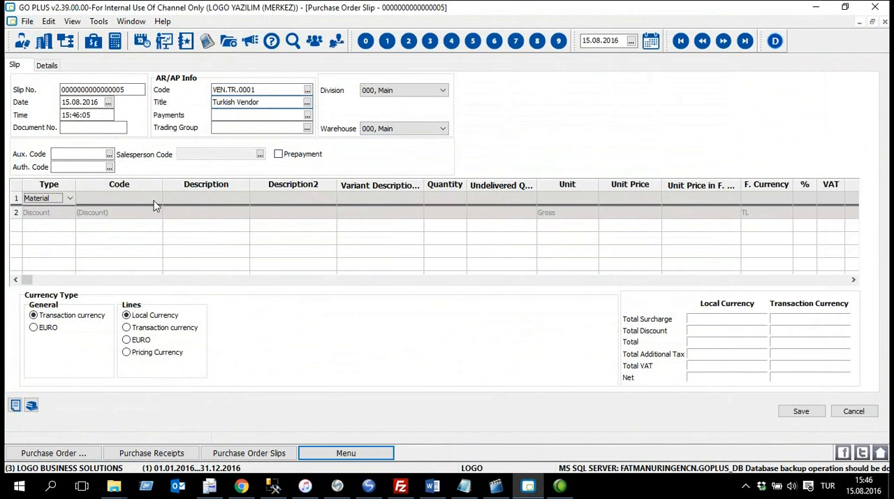
left_click(156, 198)
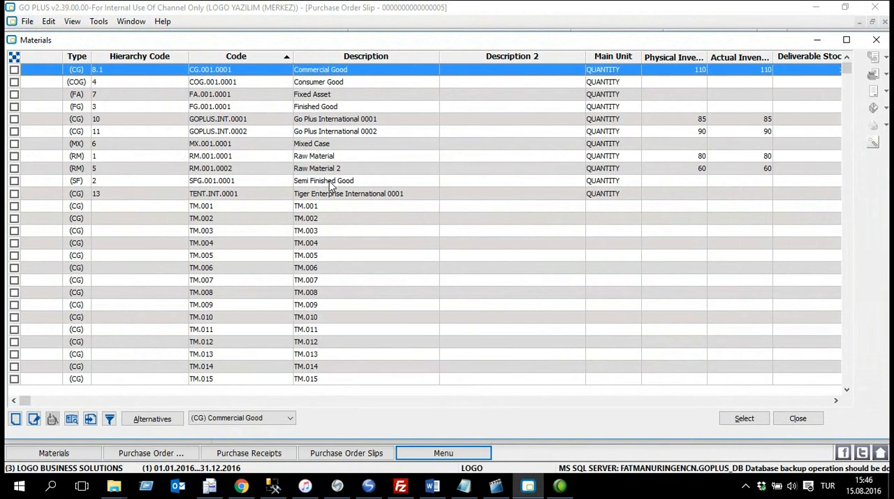
left_click(331, 181)
left_click(14, 181)
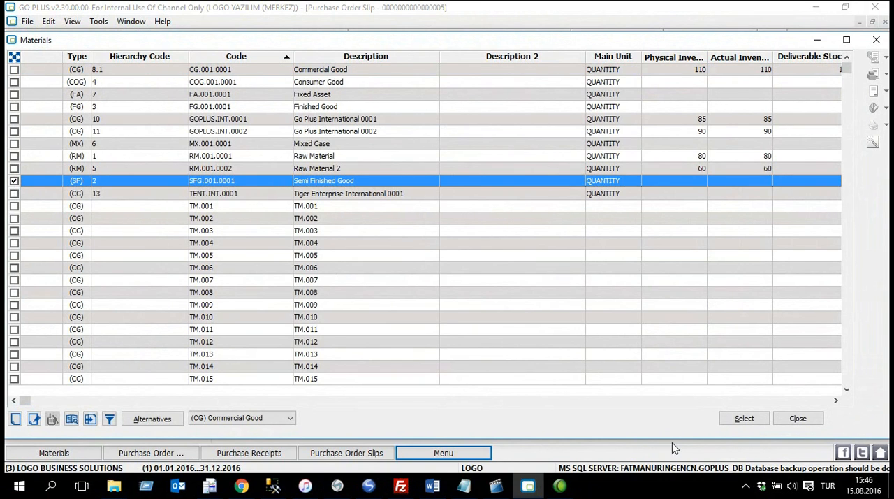
left_click(761, 421)
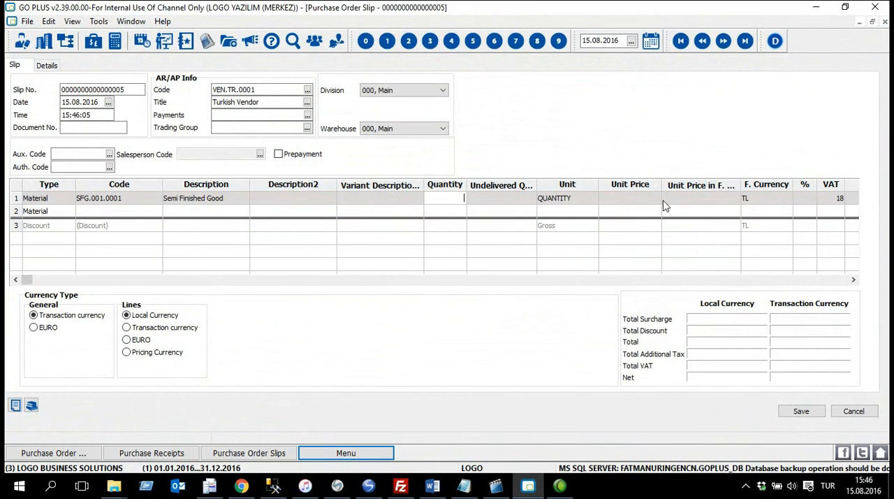
Step: Set the Semi Finished Good line to quantity 20 and unit price 2000, and save the slip as a prepayment order
key("Return")
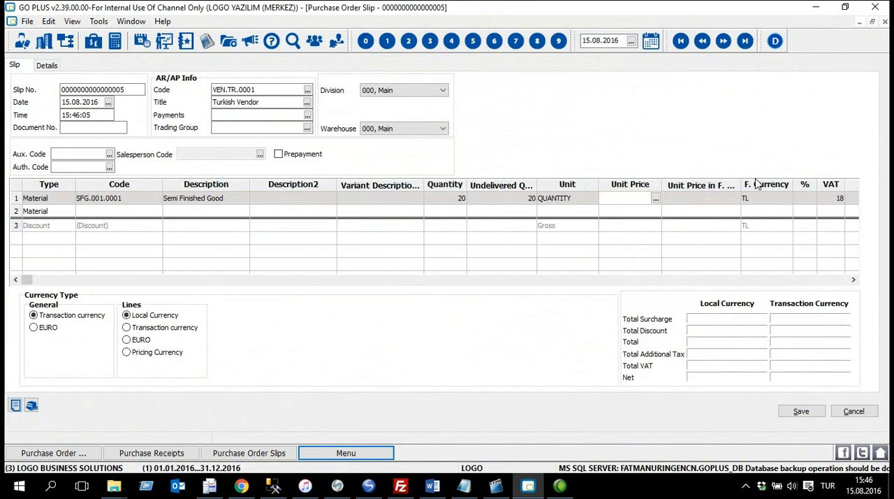
type("2000")
key("Return")
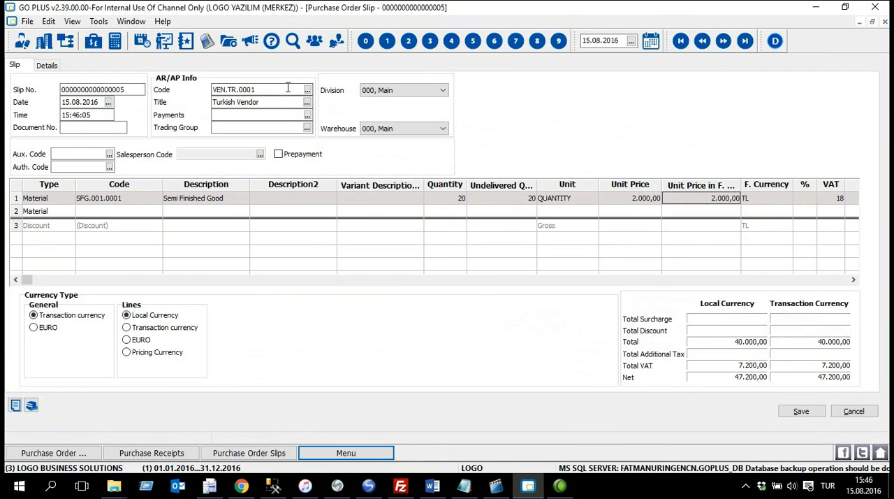
left_click(304, 156)
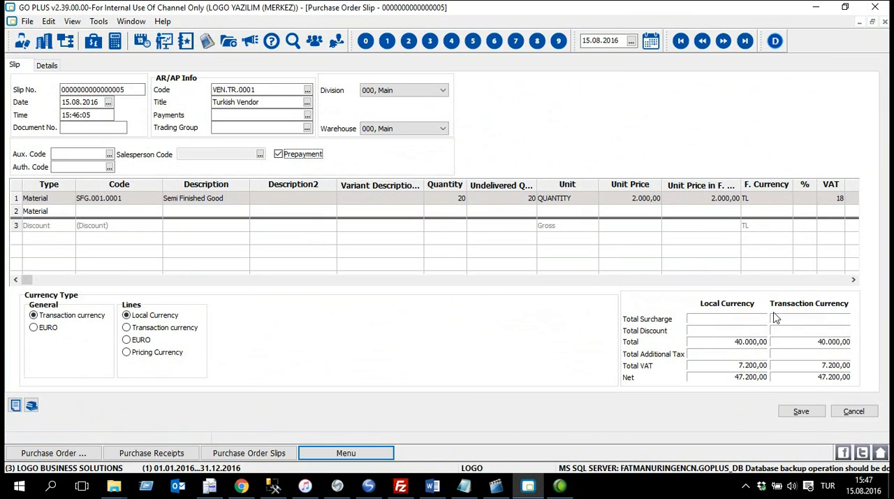
left_click(800, 412)
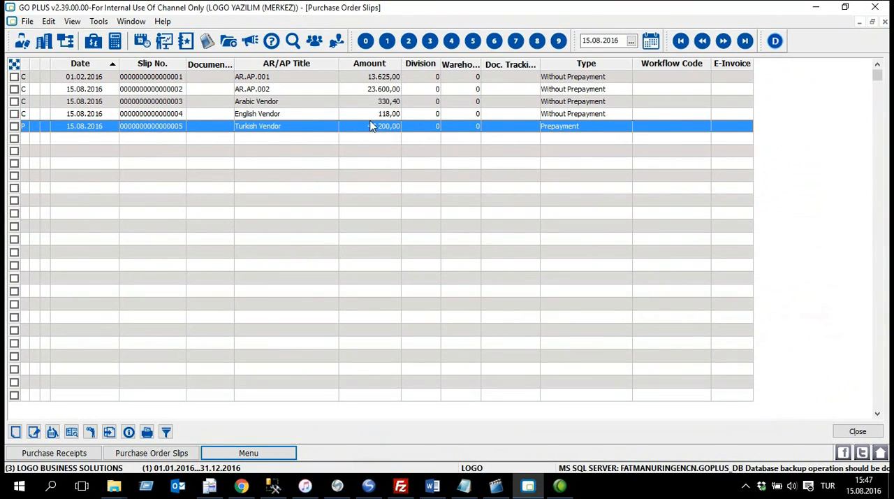
Step: Set the Turkish Vendor order's approval info to Deliverable and save it
right_click(290, 129)
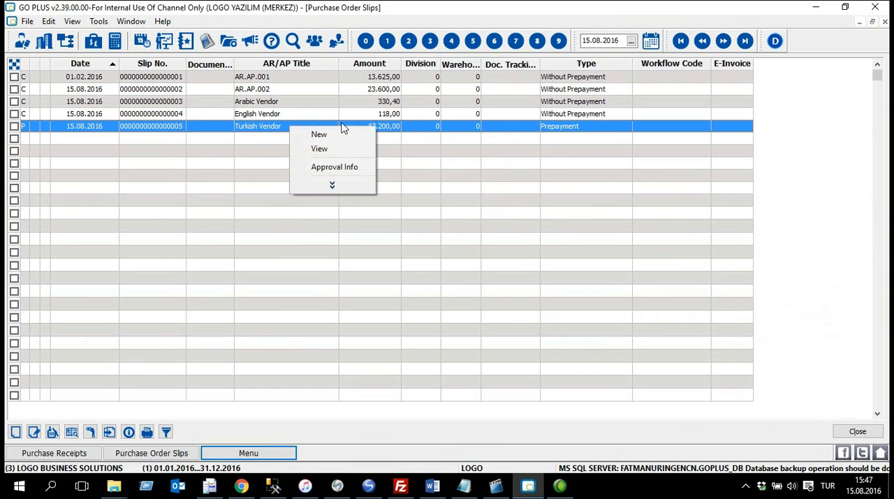
left_click(353, 168)
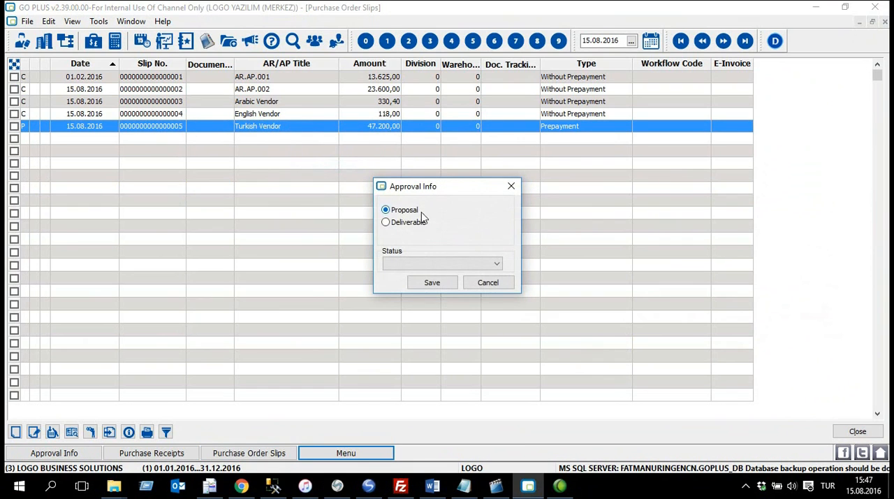
left_click(432, 283)
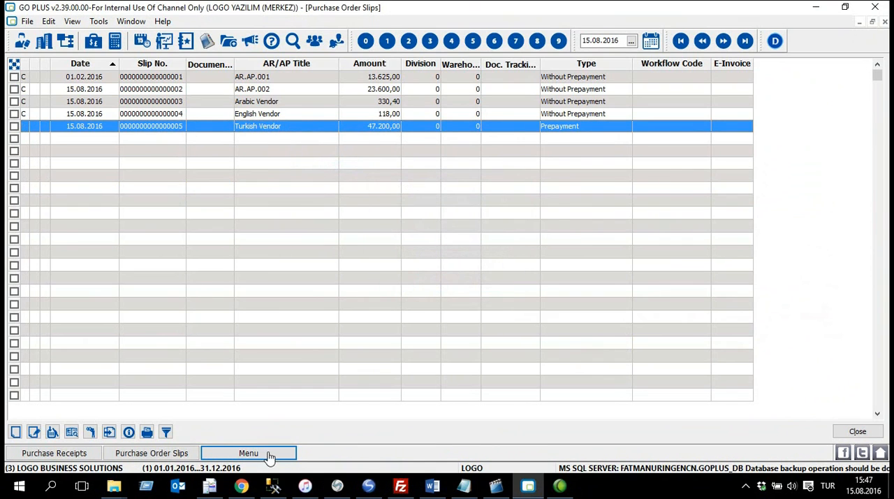
Step: Open the AR/AP records list from the main records
left_click(269, 456)
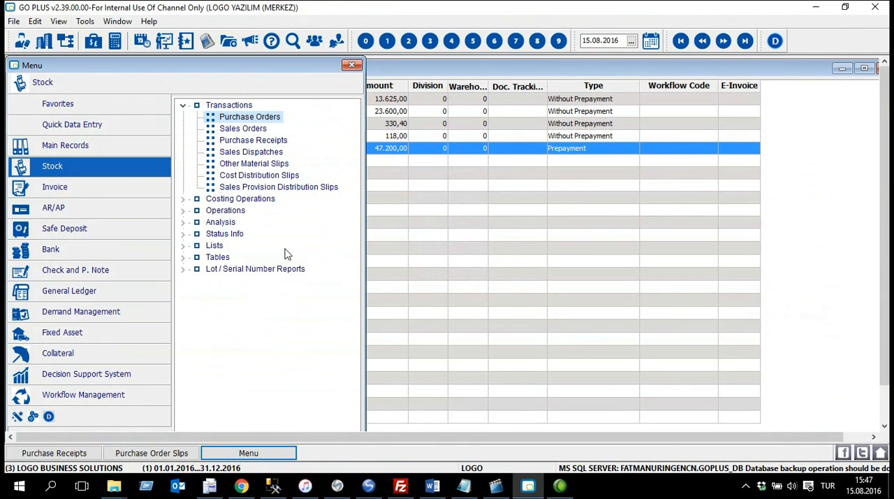
left_click(84, 146)
left_click(216, 130)
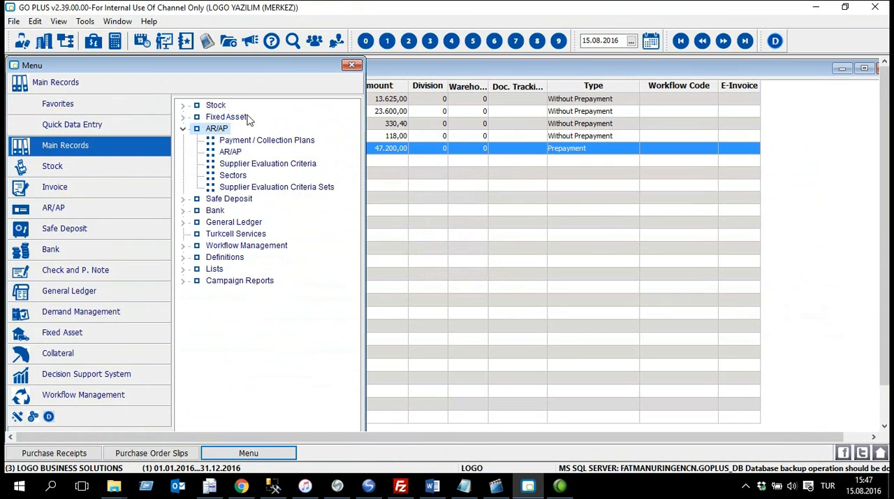
double_click(231, 152)
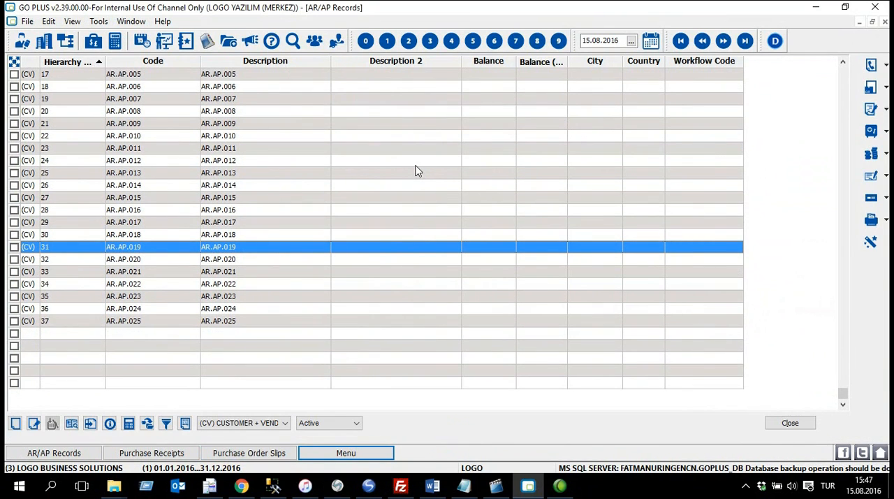
Step: Search the AR/AP records for "Turkish" in the account code and account title fields
key("ctrl+f")
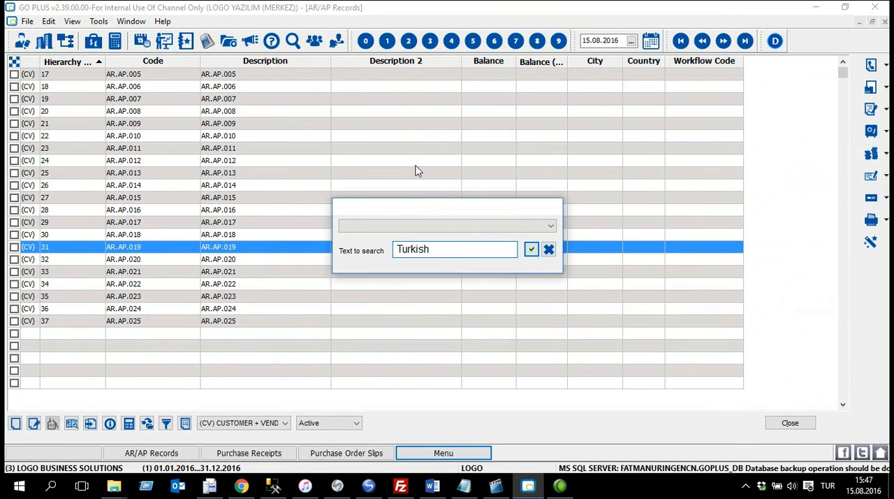
left_click(432, 225)
left_click(431, 238)
left_click(431, 248)
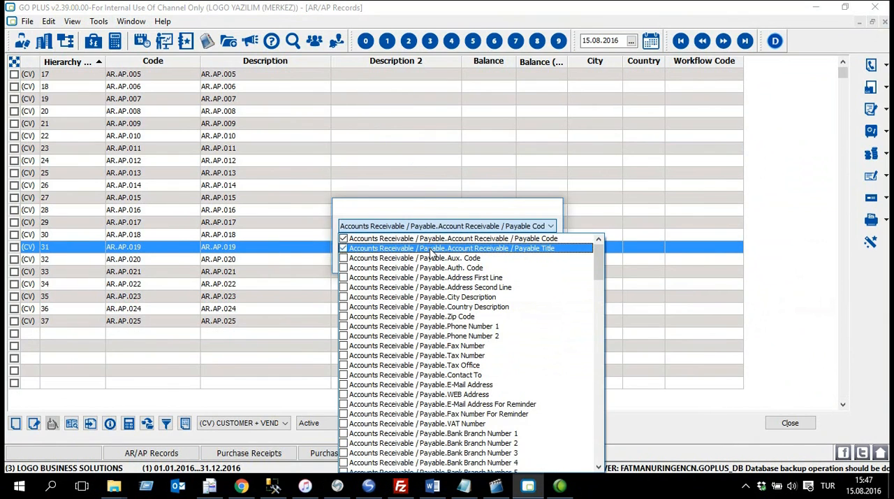
left_click(431, 257)
left_click(473, 207)
left_click(527, 250)
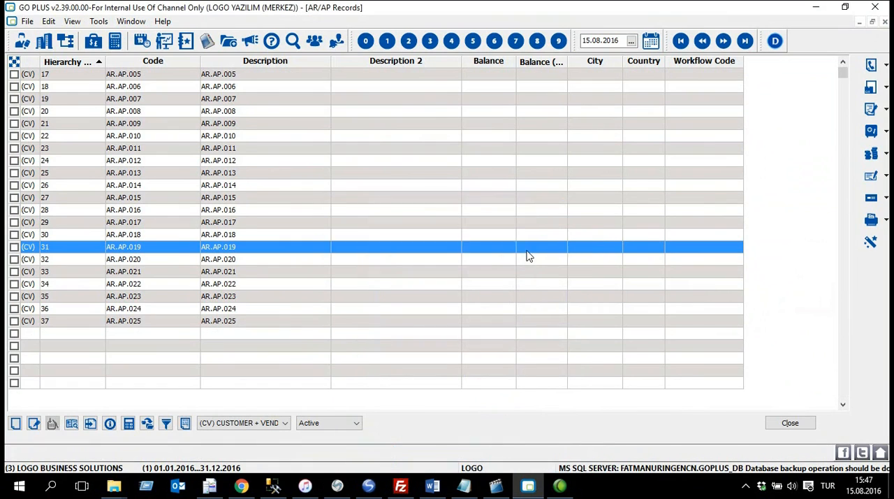
Step: Select the Turkish Vendor account in the AR/AP records and widen the Balance column to examine its balance
left_click(250, 77)
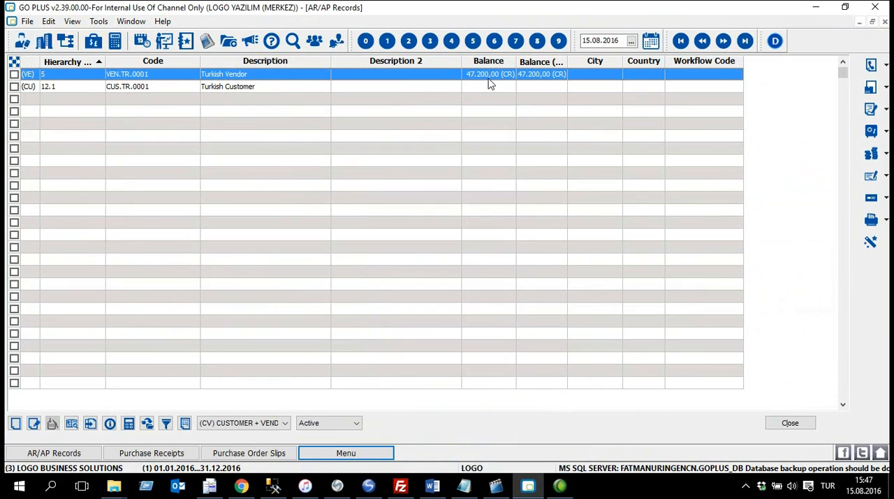
left_click_drag(516, 60, 543, 61)
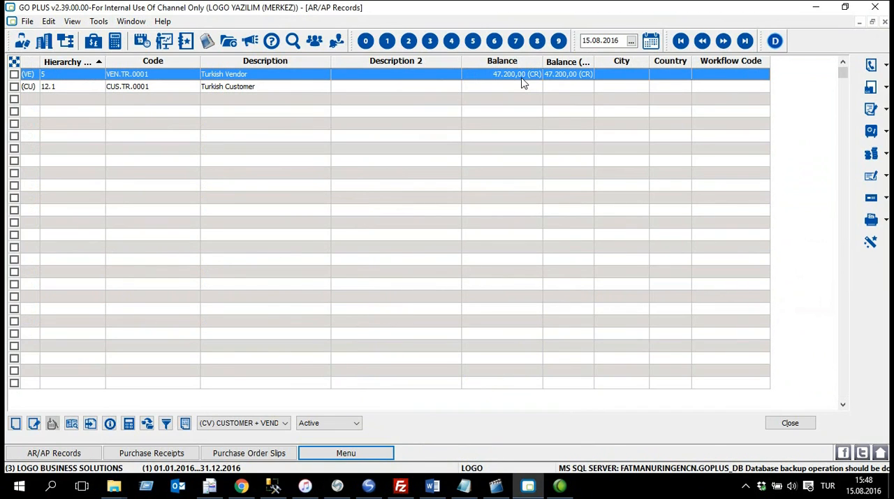
Step: View the Turkish Vendor prepayment slip from the purchase order slips and close it
left_click(253, 453)
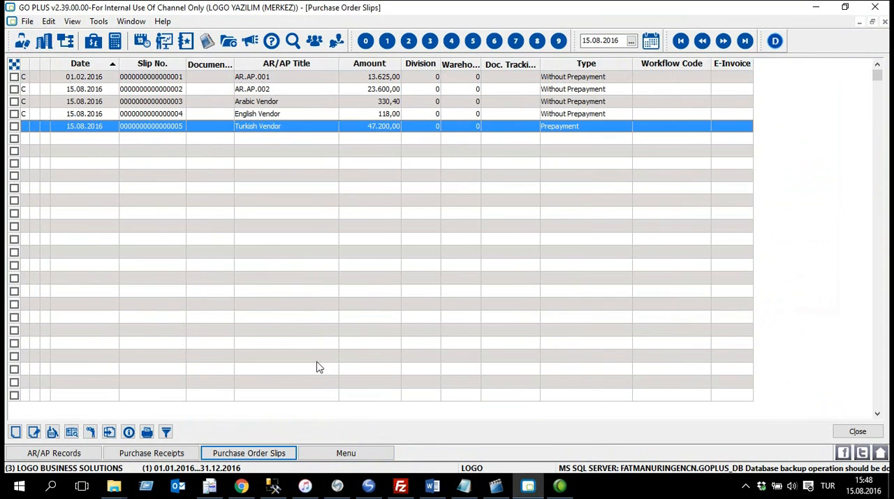
right_click(296, 125)
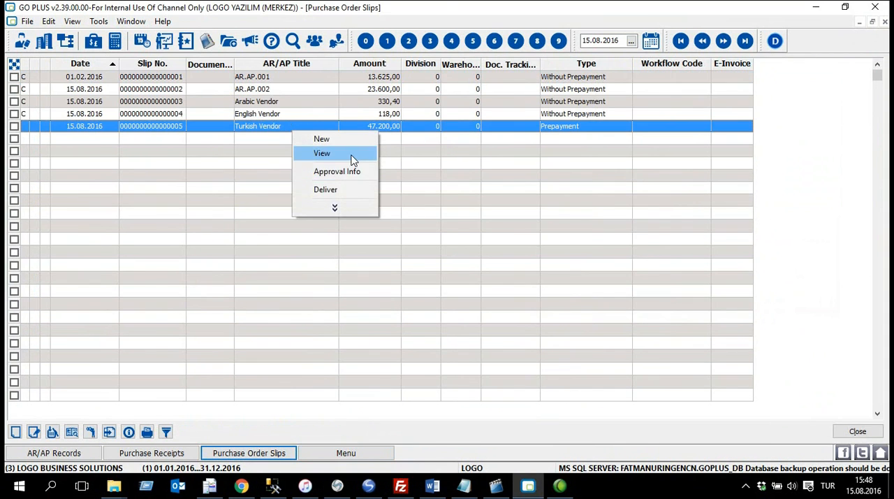
left_click(353, 160)
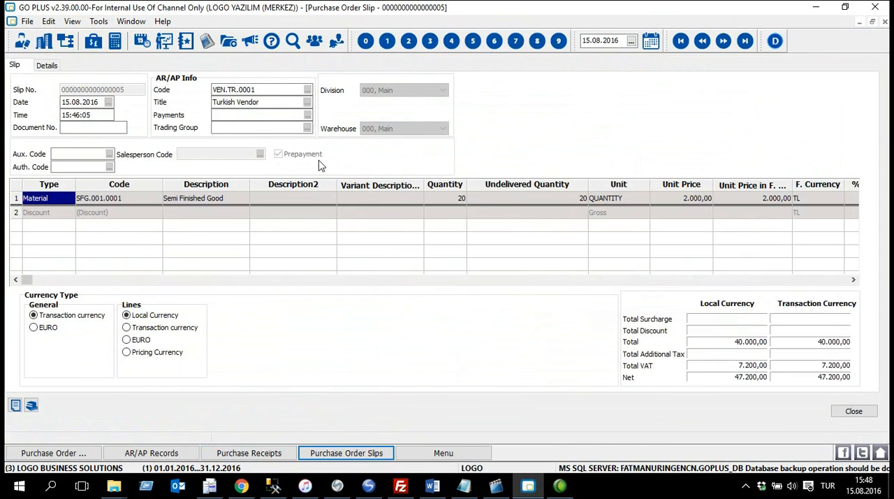
left_click(854, 411)
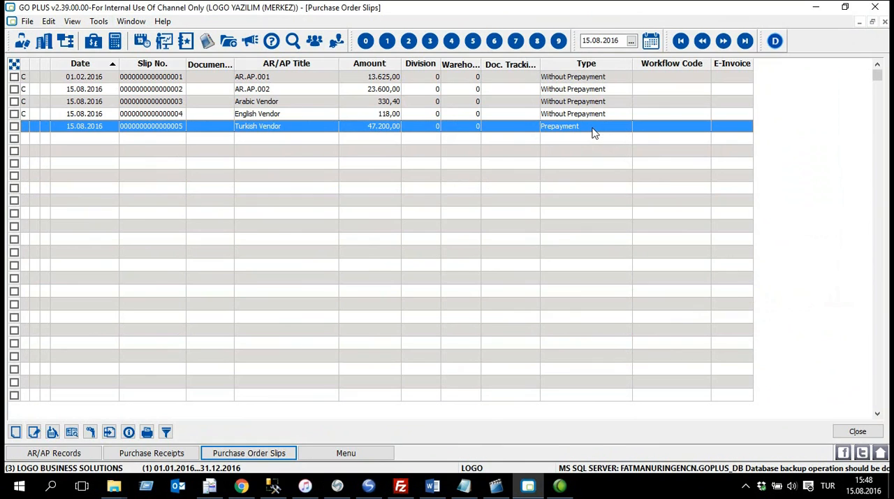
Step: Deliver the Turkish Vendor prepayment order in full and save the purchase receipt
right_click(311, 126)
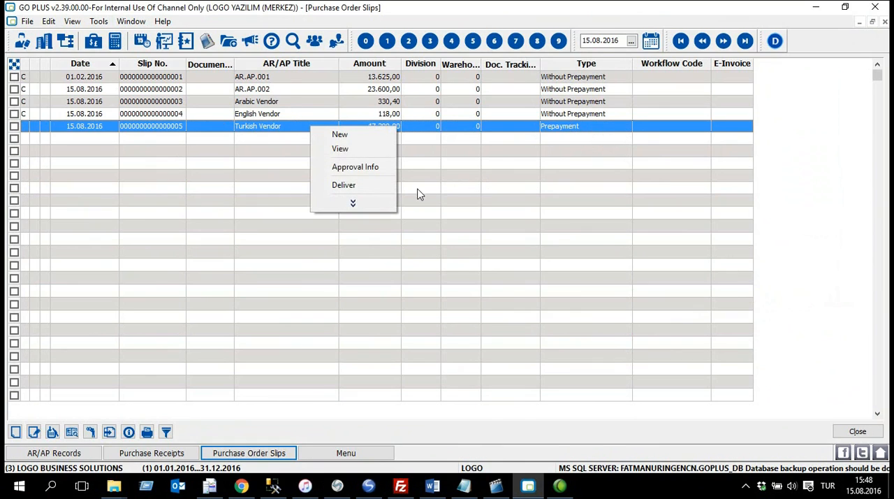
left_click(375, 185)
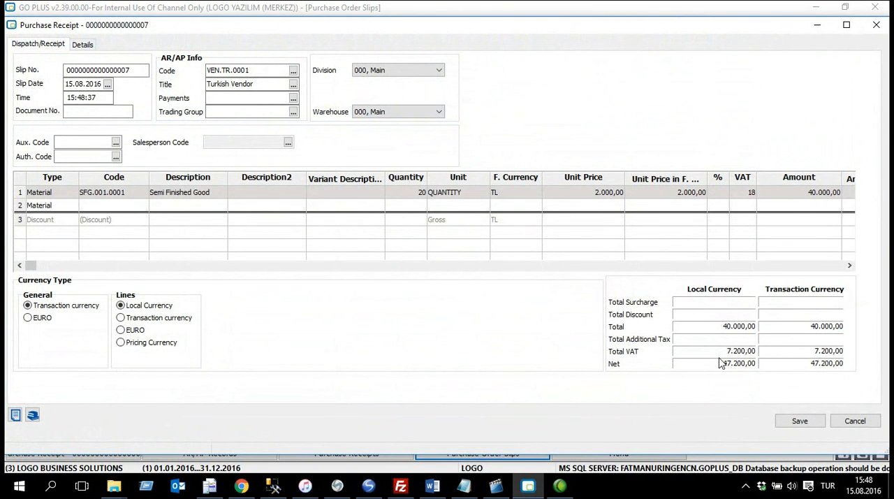
left_click(800, 421)
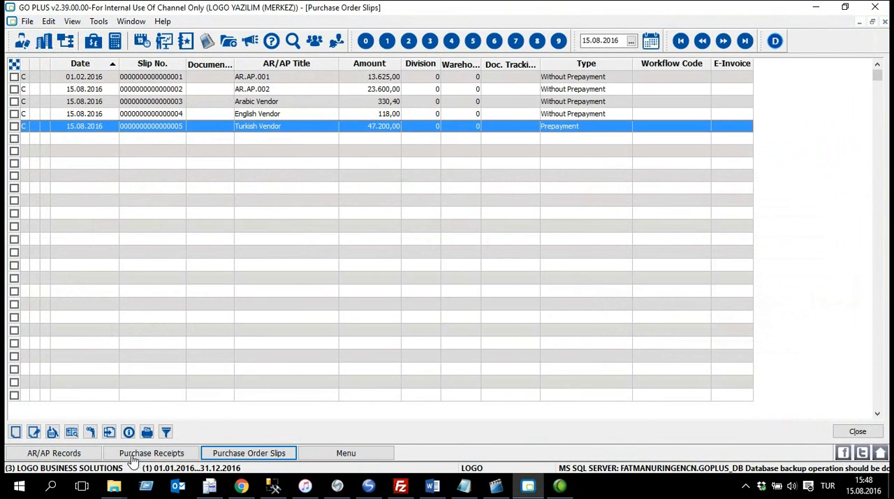
Step: Bill the Turkish Vendor receipt from the purchase receipts list and save the invoice with its default details
left_click(183, 454)
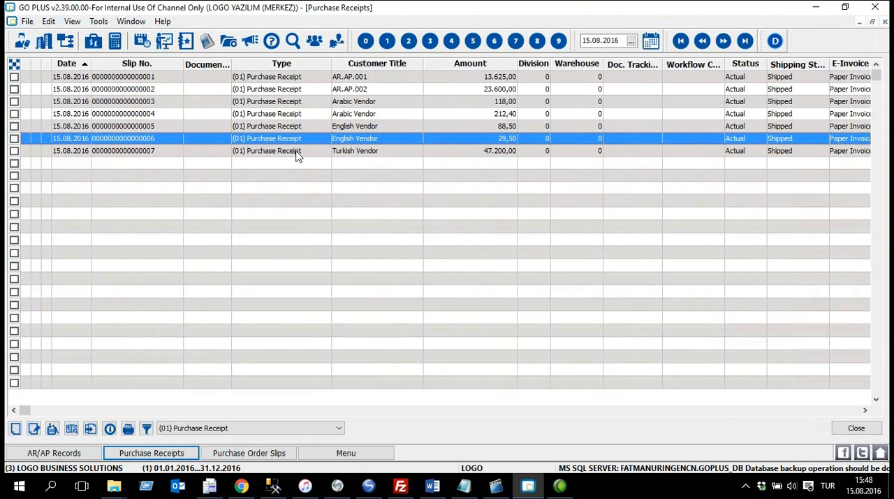
left_click(292, 155)
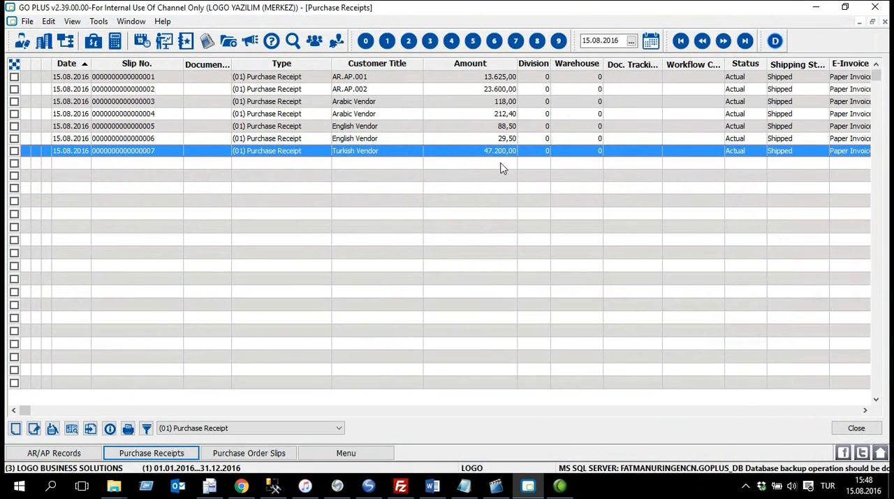
right_click(316, 153)
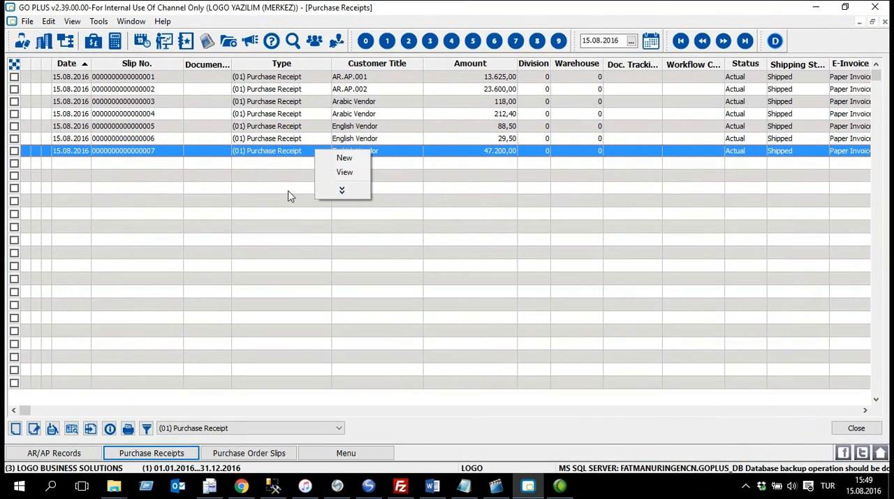
left_click(341, 190)
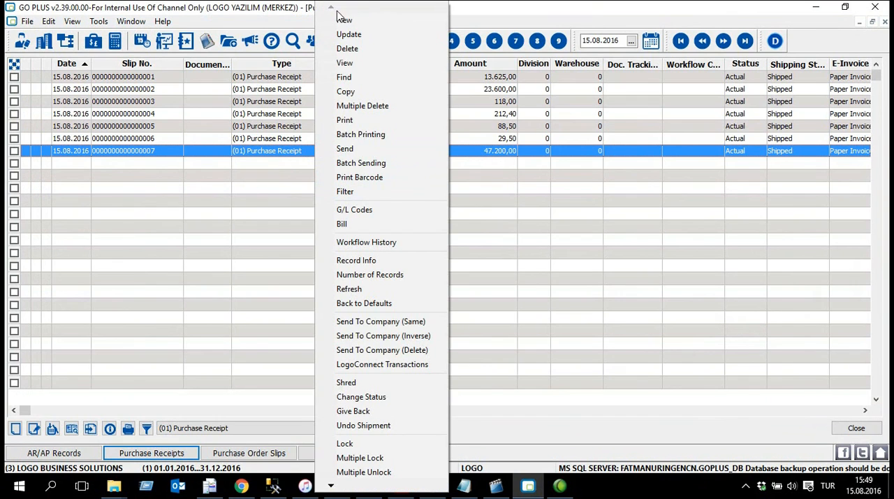
left_click(428, 227)
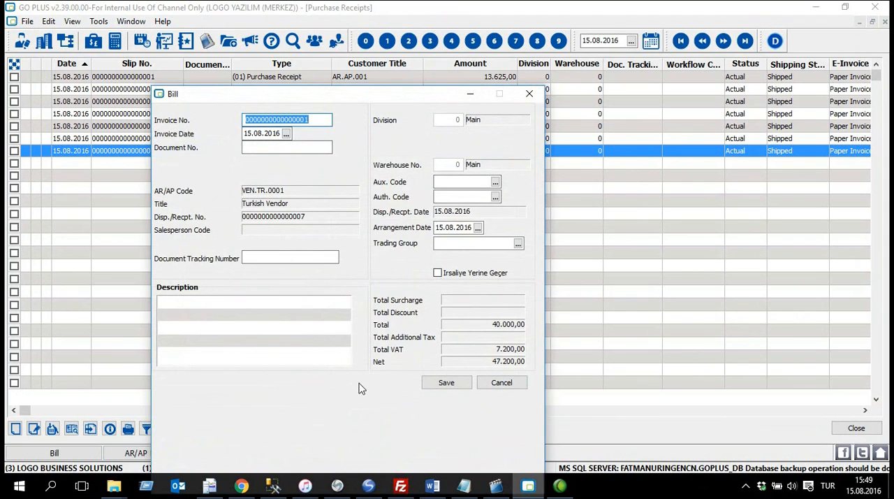
left_click(447, 383)
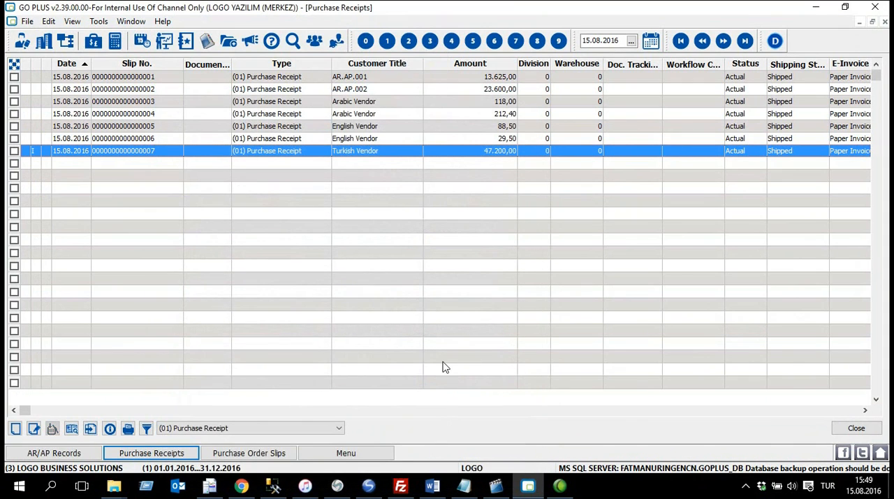
Step: Open the purchase invoices list and widen its Type and Slip No. columns
left_click(357, 454)
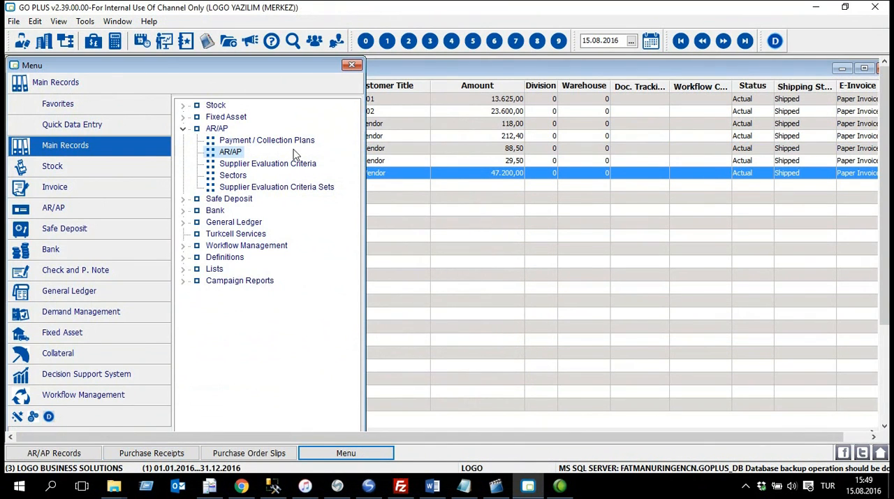
left_click(95, 186)
double_click(238, 106)
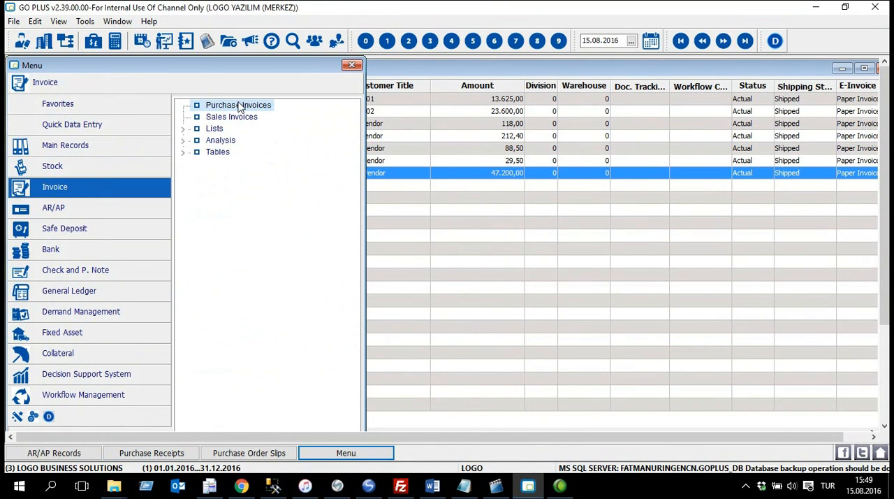
double_click(388, 195)
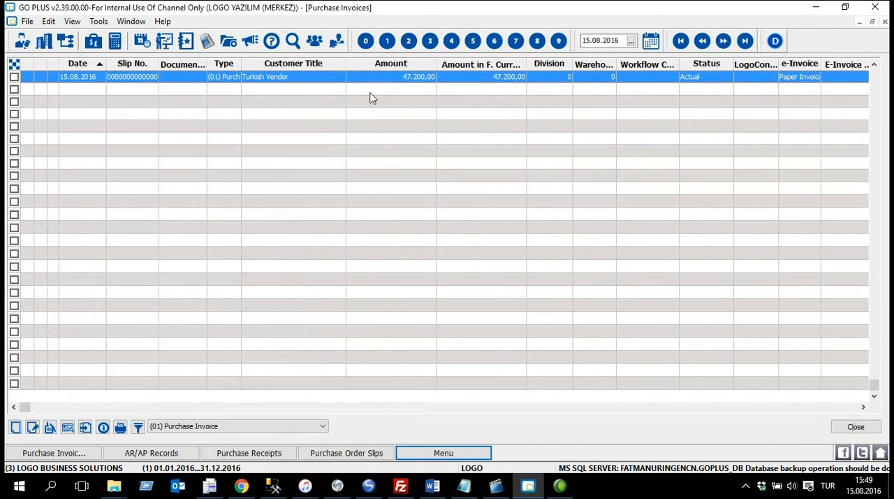
left_click_drag(242, 63, 328, 64)
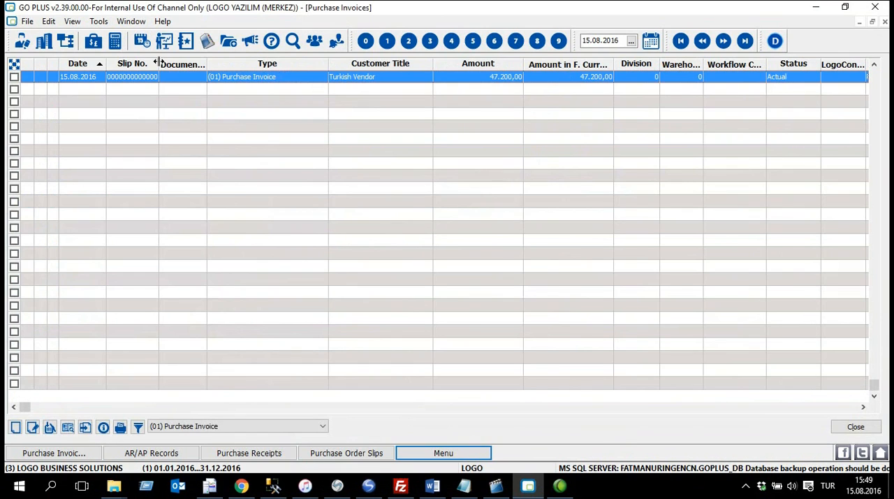
left_click_drag(159, 63, 183, 63)
Step: View the Turkish Vendor purchase invoice and close it
right_click(271, 80)
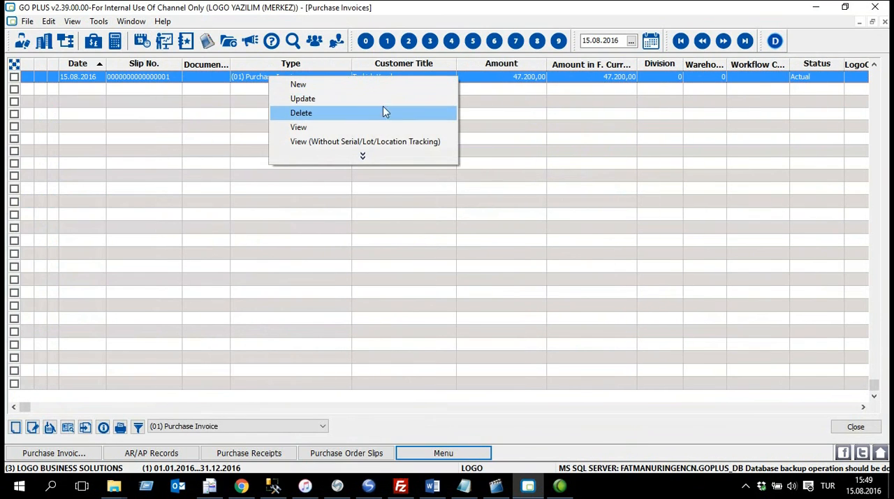
left_click(378, 131)
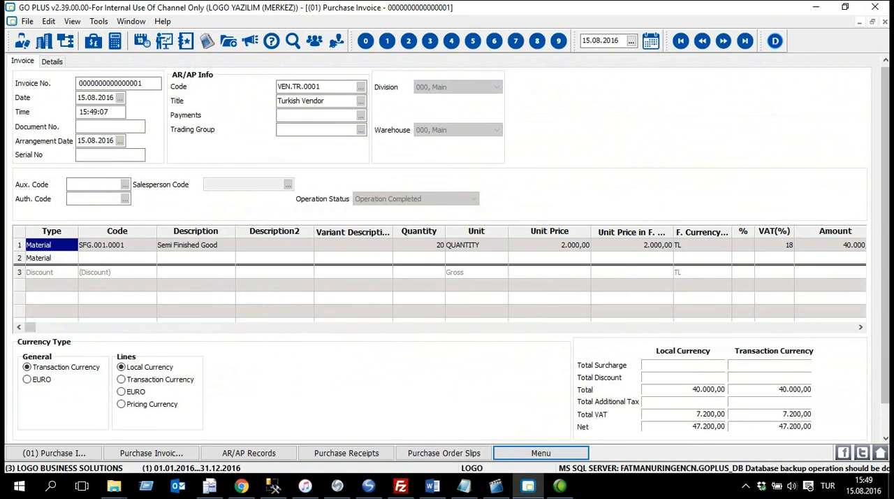
left_click(886, 23)
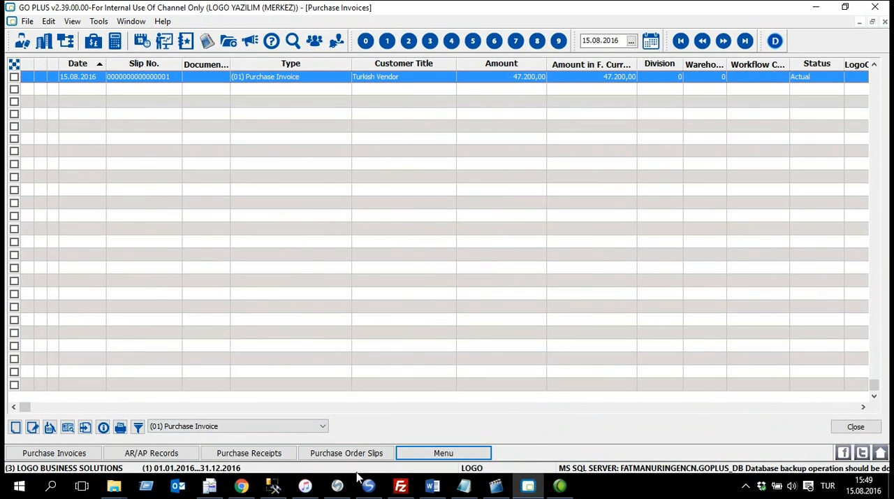
Step: Create a new purchase order slip and choose Iranian Vendor (VEN.IRN.0001) as its AR/AP account
left_click(352, 454)
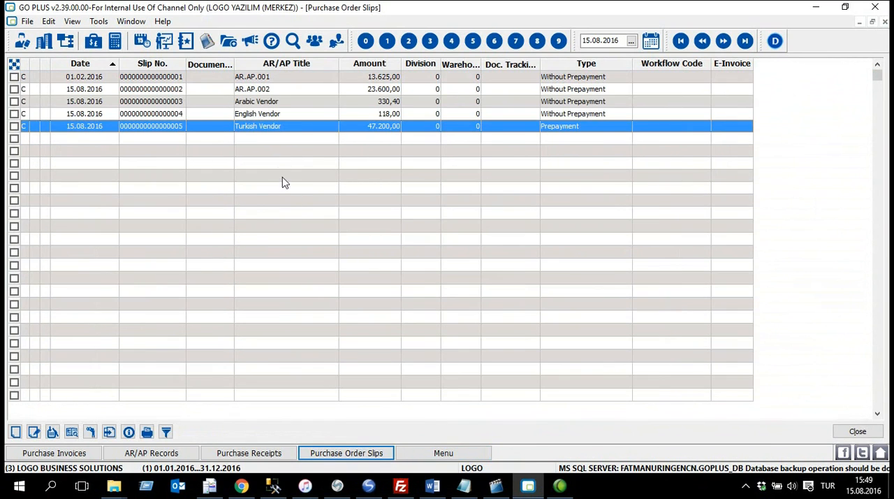
right_click(294, 150)
left_click(366, 155)
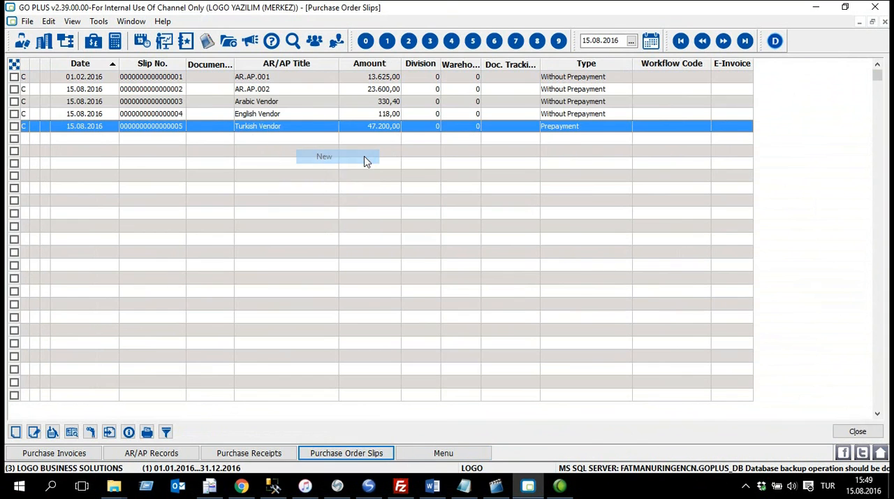
left_click(307, 89)
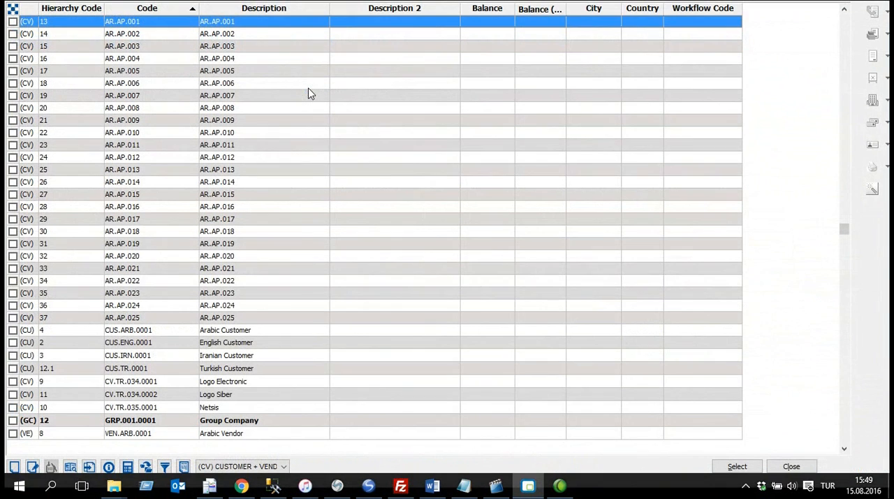
scroll(299, 224, "down", 3)
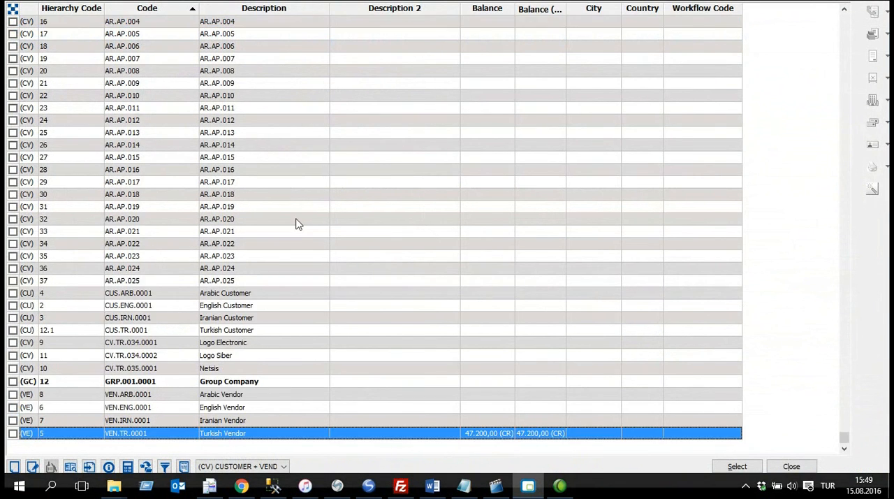
left_click(251, 421)
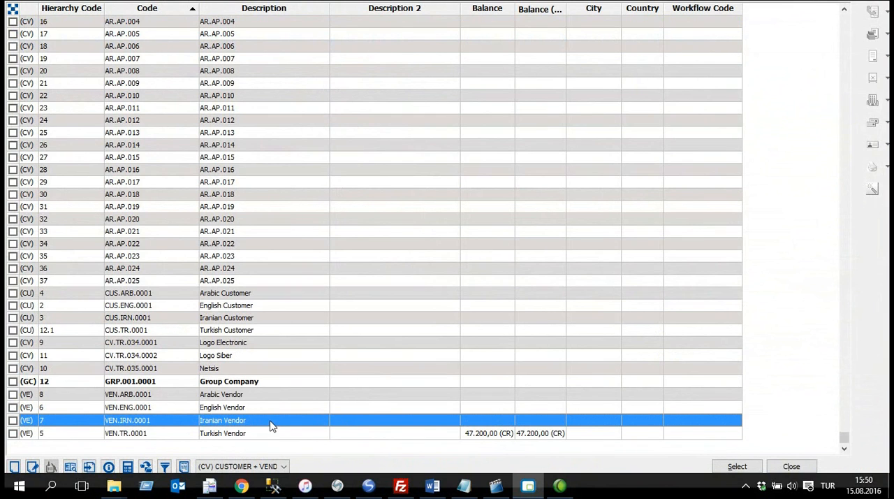
double_click(273, 423)
left_click(421, 256)
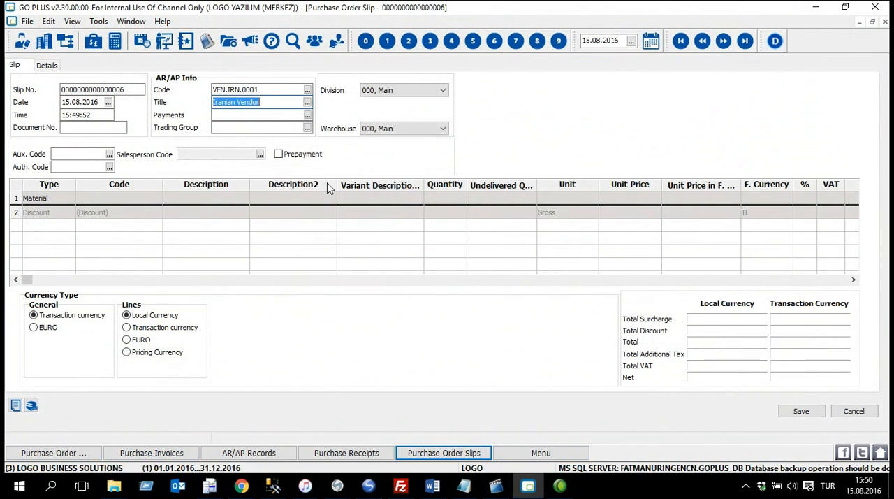
Step: Add Raw Material 2 (RM.001.0002) as the first material line of the Iranian Vendor order
left_click(150, 198)
left_click(157, 198)
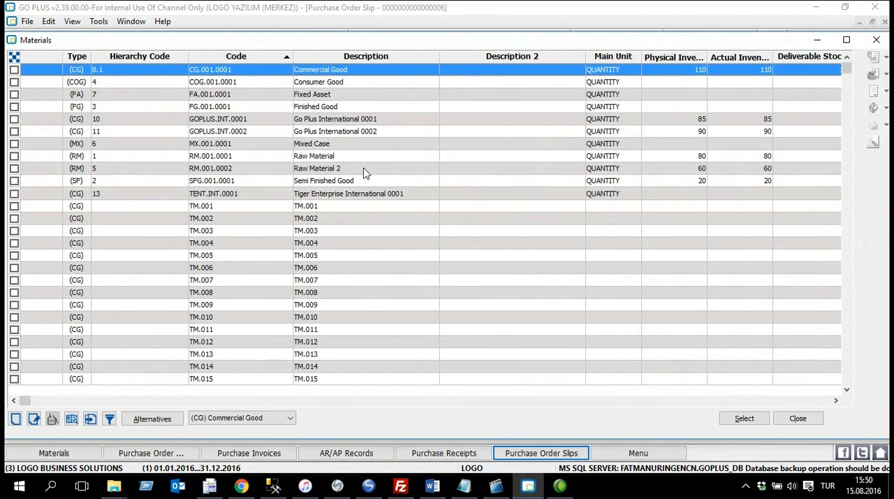
left_click(14, 168)
left_click(744, 418)
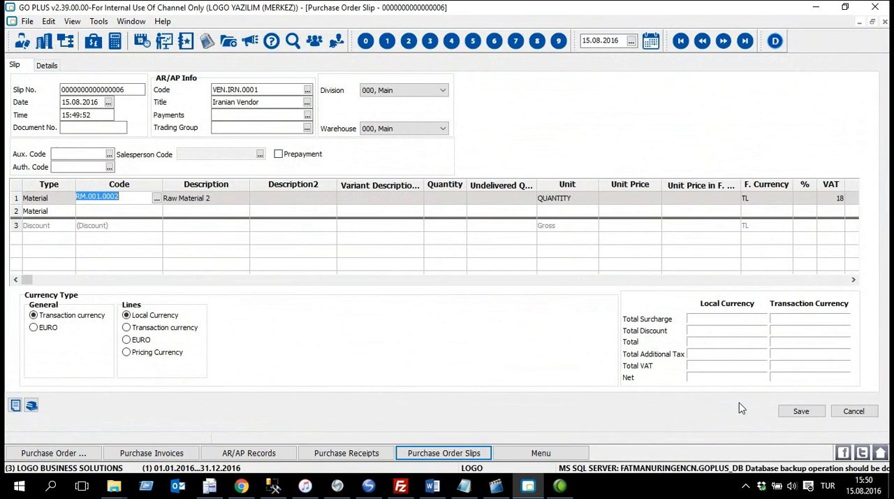
Step: Set the Raw Material 2 line to quantity 50 and unit price 15, and save the order slip
left_click(442, 199)
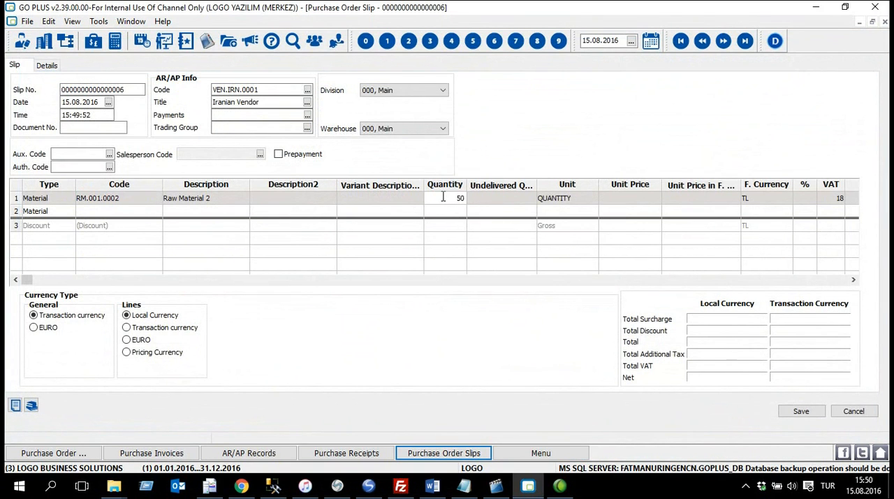
type("50")
key("Tab")
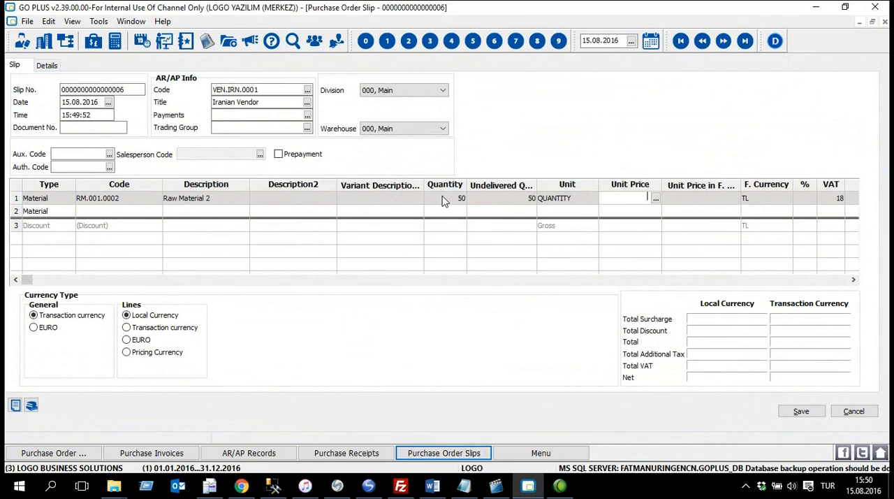
type("15")
key("Tab")
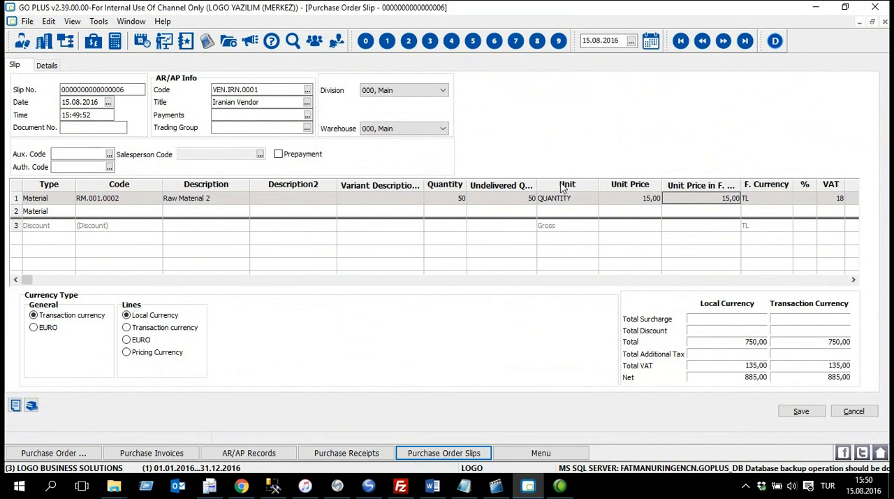
left_click(795, 411)
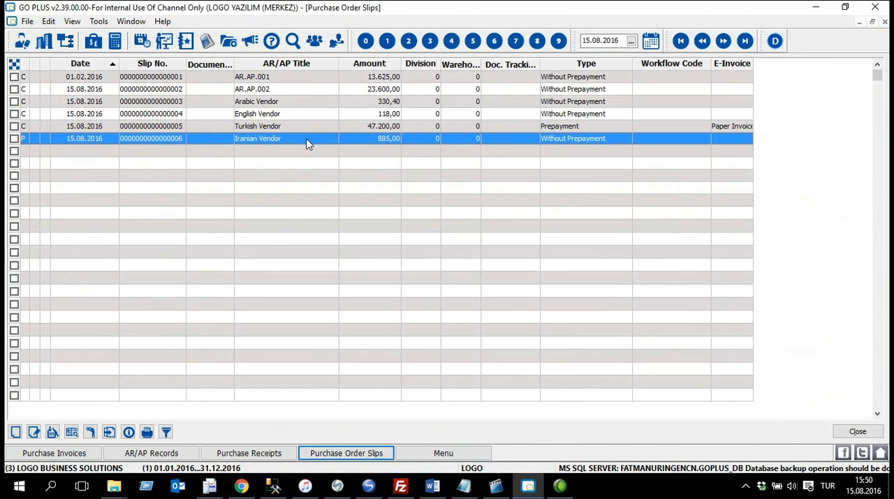
Step: Set the approval status of the Iranian Vendor purchase order to Deliverable and save it
right_click(307, 143)
left_click(374, 183)
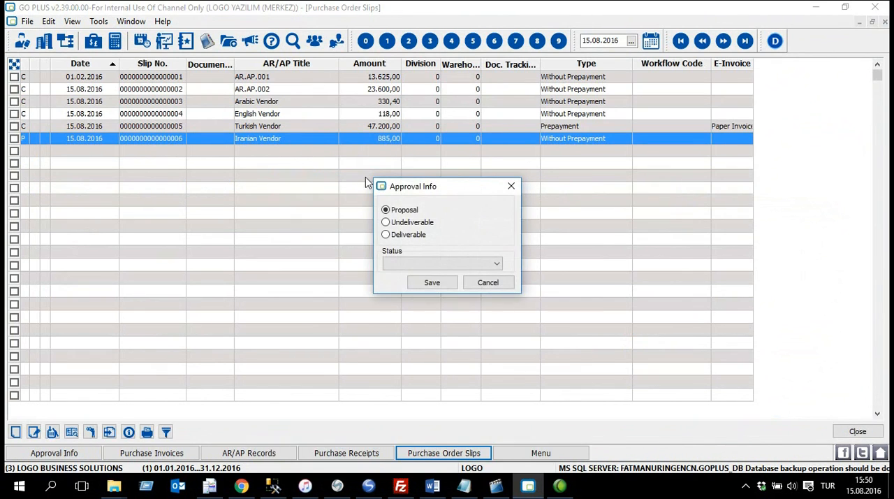
left_click(406, 237)
left_click(432, 283)
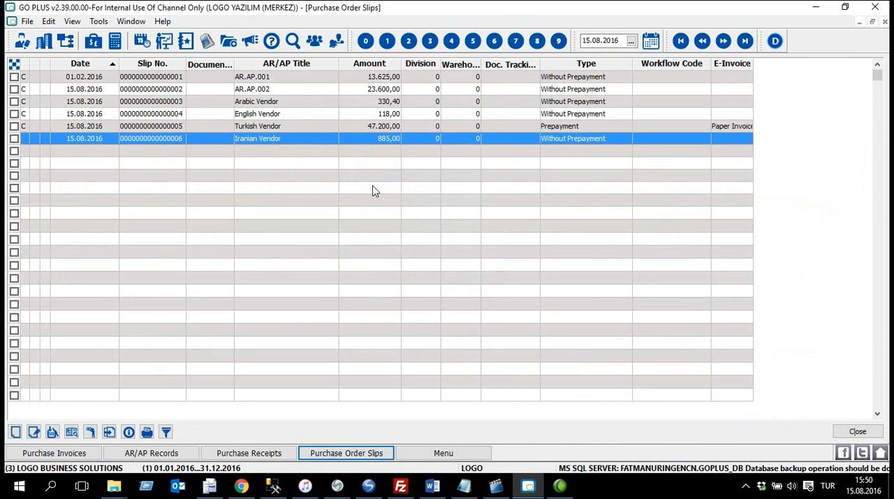
Step: Deliver the Iranian Vendor purchase order and save the resulting purchase receipt
right_click(291, 139)
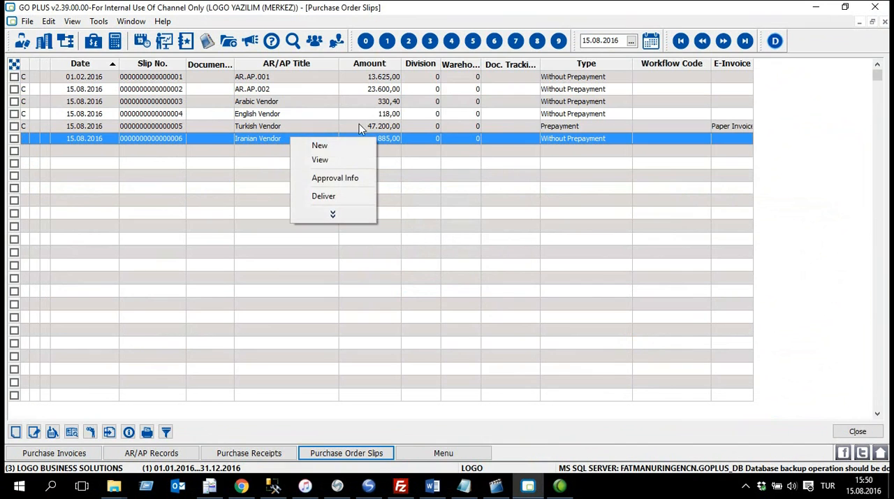
left_click(364, 196)
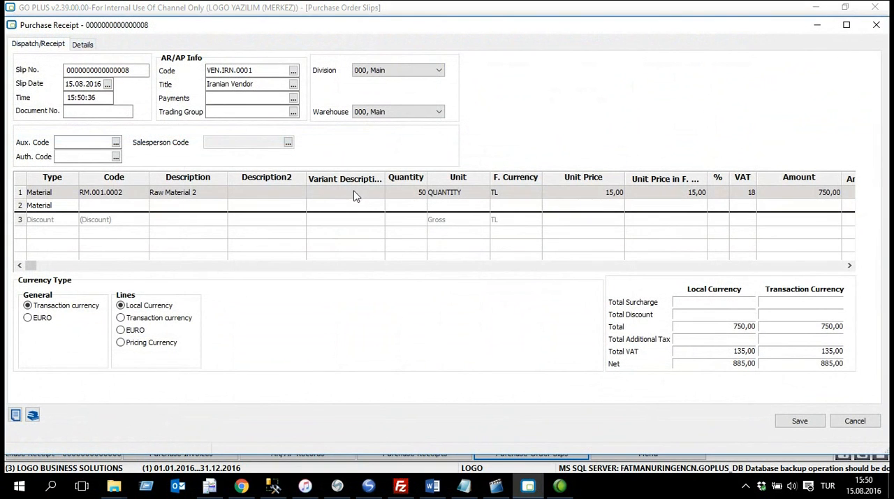
left_click(800, 421)
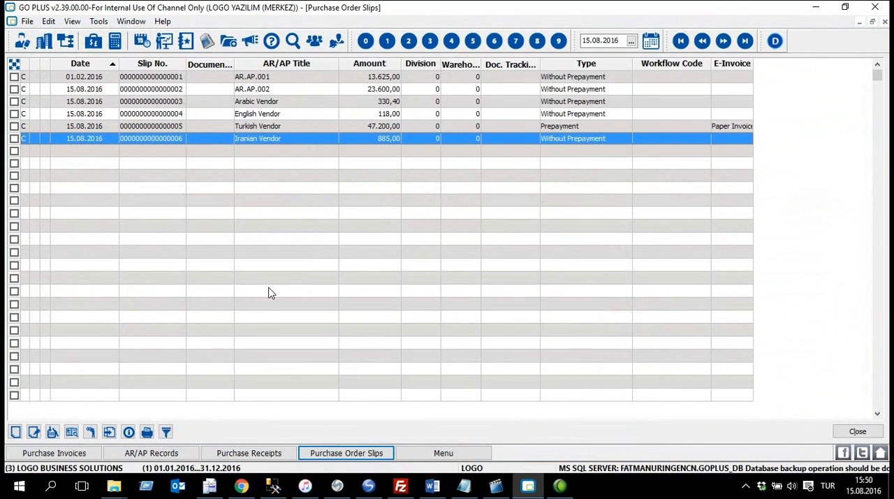
Step: Create a new purchase invoice and choose Iranian Vendor (VEN.IRN.0001) as its AR/AP account
left_click(70, 454)
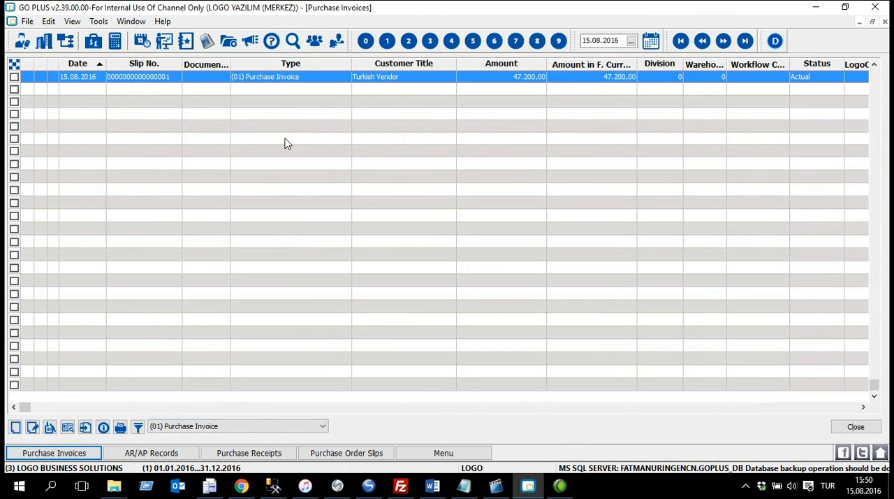
right_click(263, 124)
left_click(315, 150)
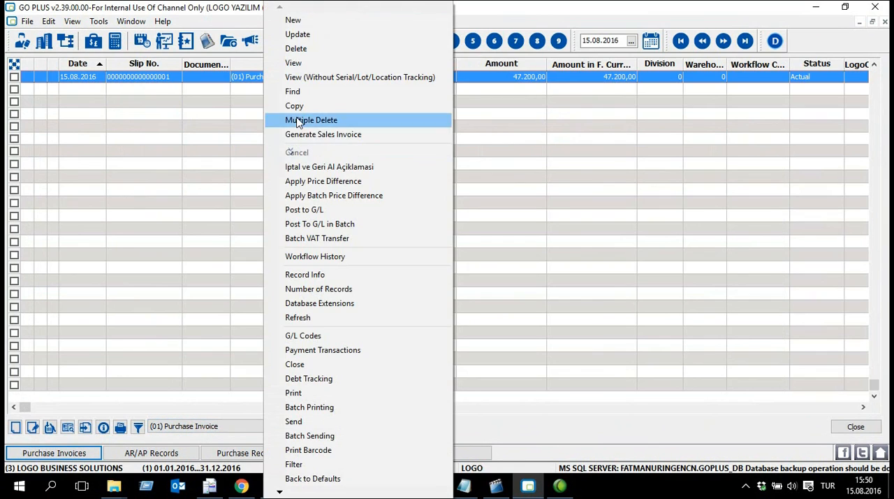
left_click(325, 18)
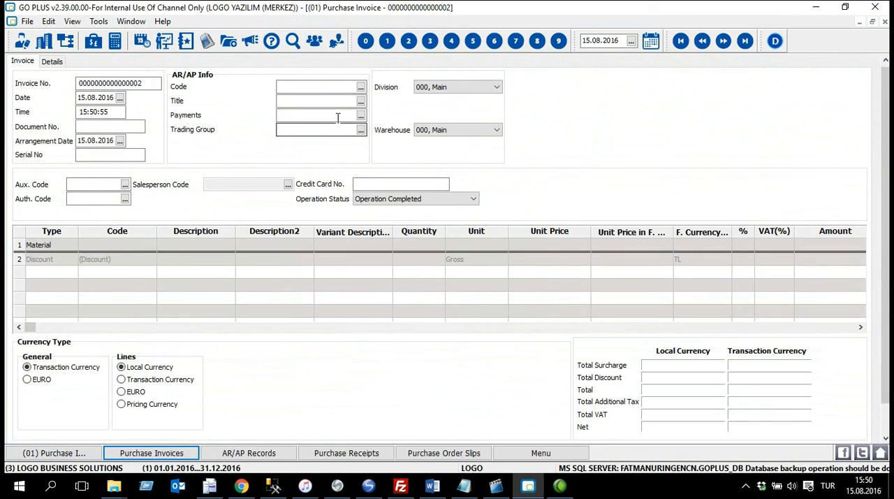
left_click(361, 87)
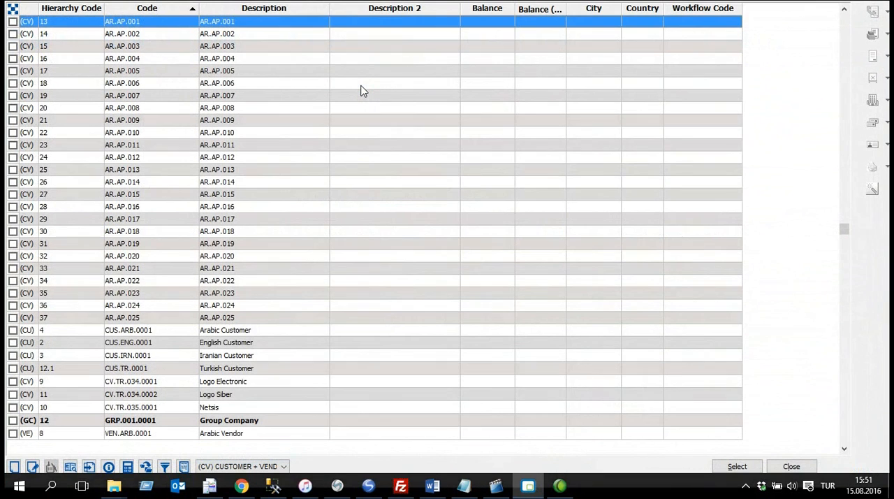
key("End")
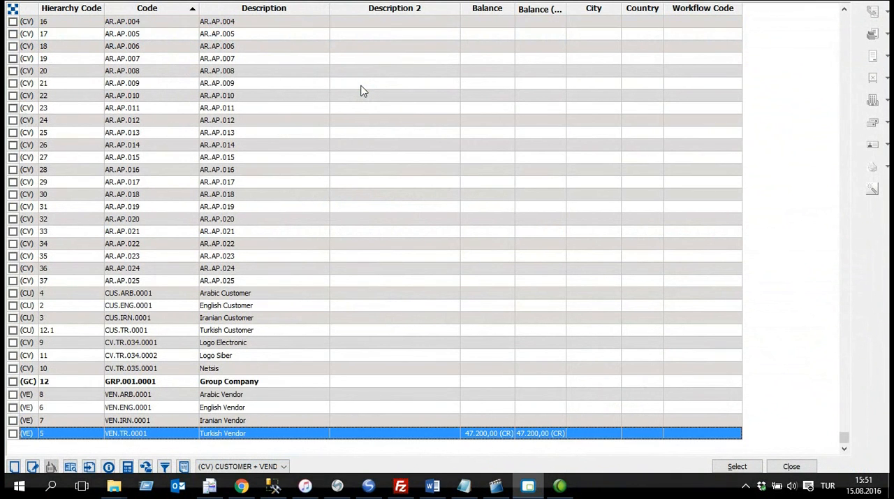
left_click(250, 422)
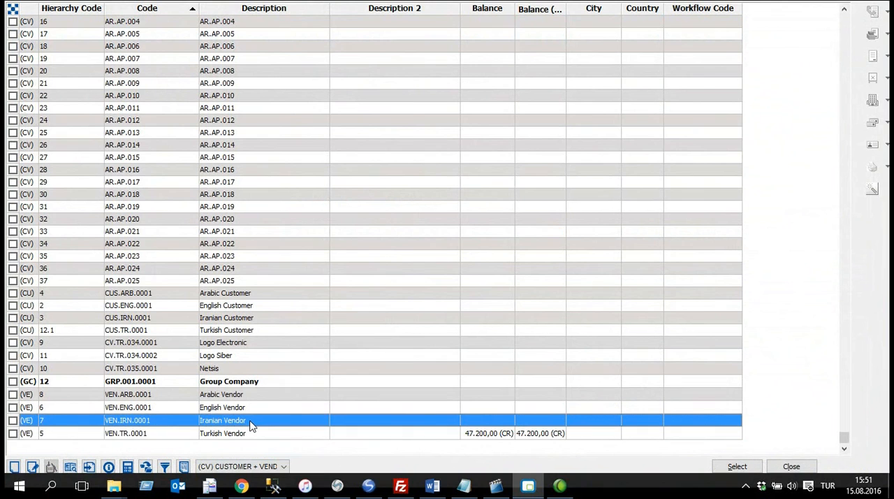
double_click(271, 422)
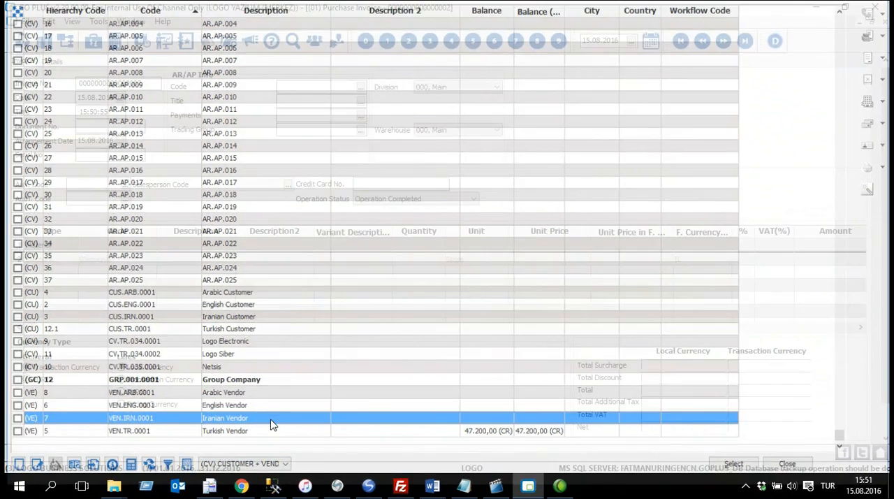
Step: Call up Iranian Vendor's receipts without prepayment from 16.07.2016 to 15.08.2016 for transfer into the invoice
left_click(423, 257)
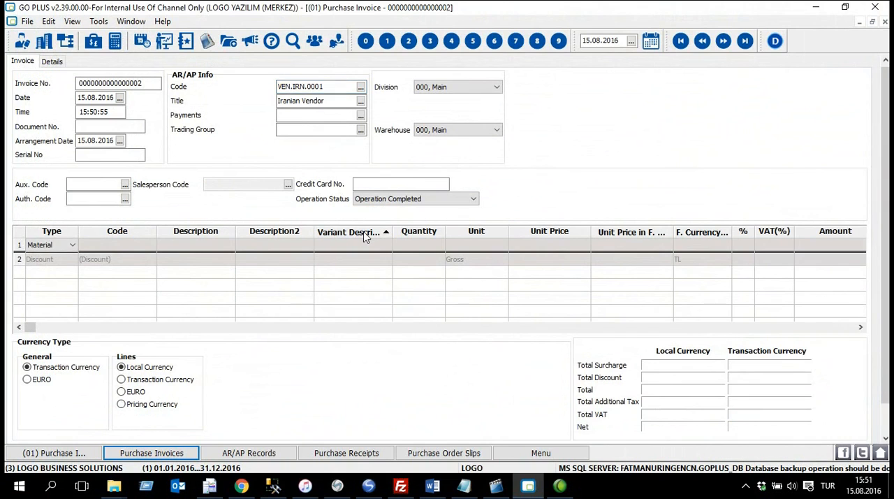
right_click(431, 231)
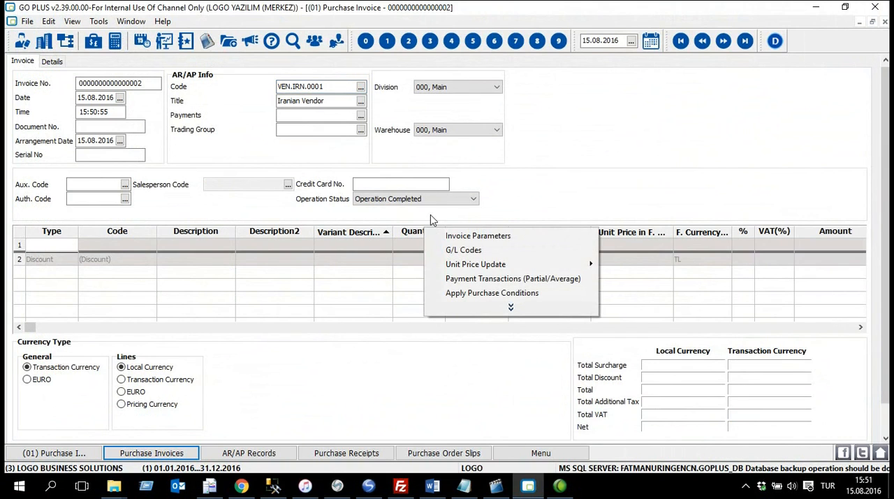
left_click(525, 307)
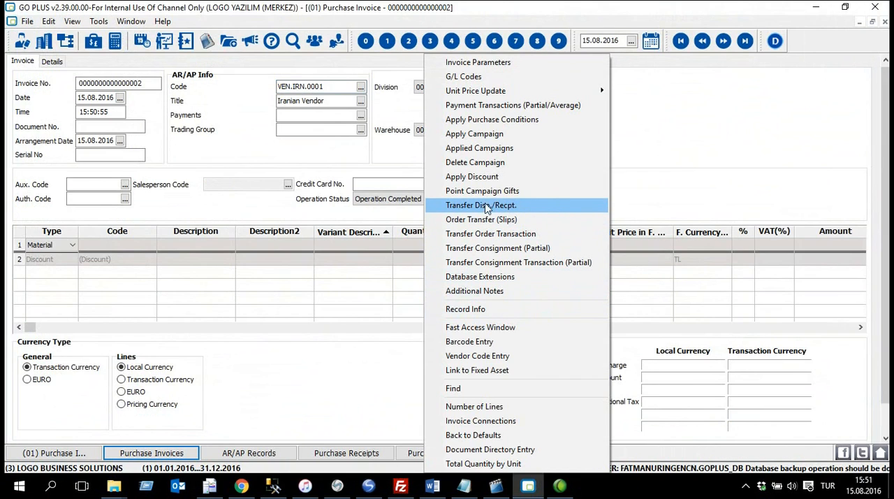
left_click(576, 206)
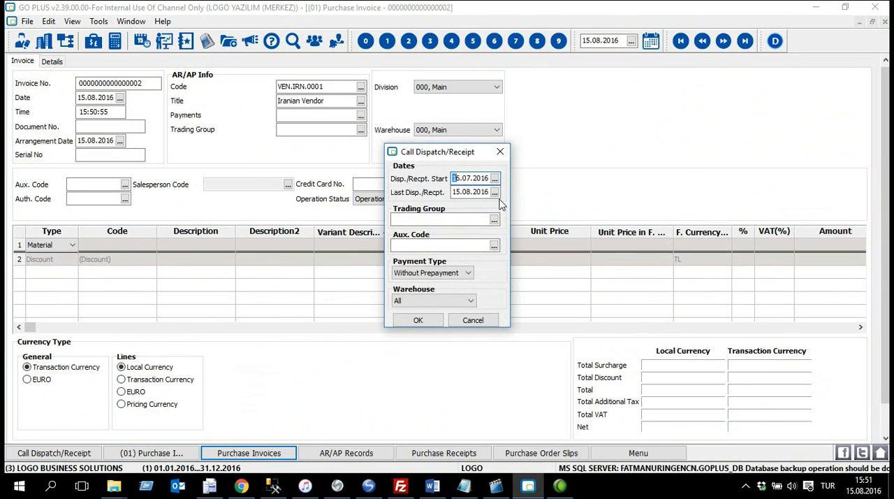
type("16")
left_click(417, 320)
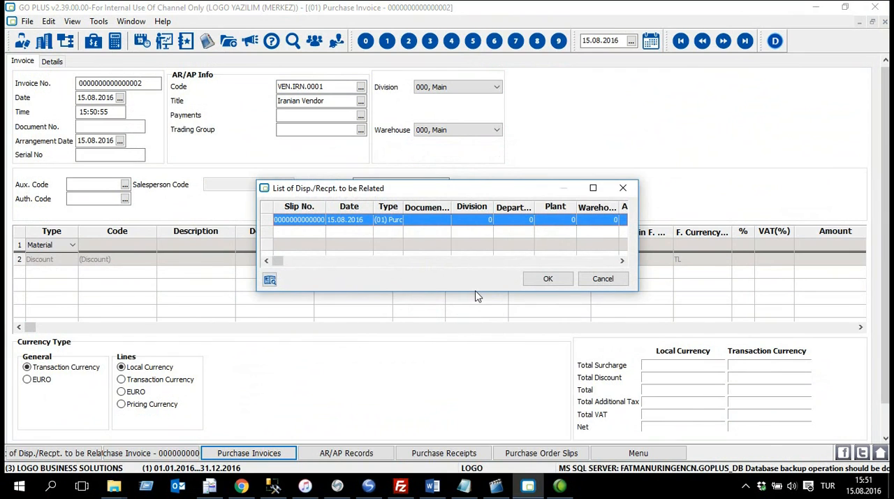
Step: Enlarge and reposition the window listing the receipts to be related, and widen its Type column
left_click_drag(472, 292, 495, 404)
left_click_drag(637, 400, 825, 401)
left_click_drag(367, 193, 204, 137)
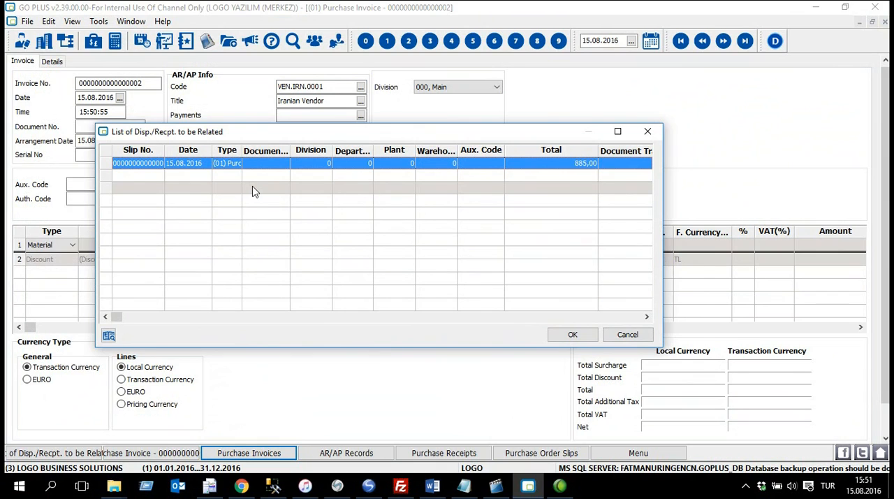
left_click_drag(242, 150, 293, 150)
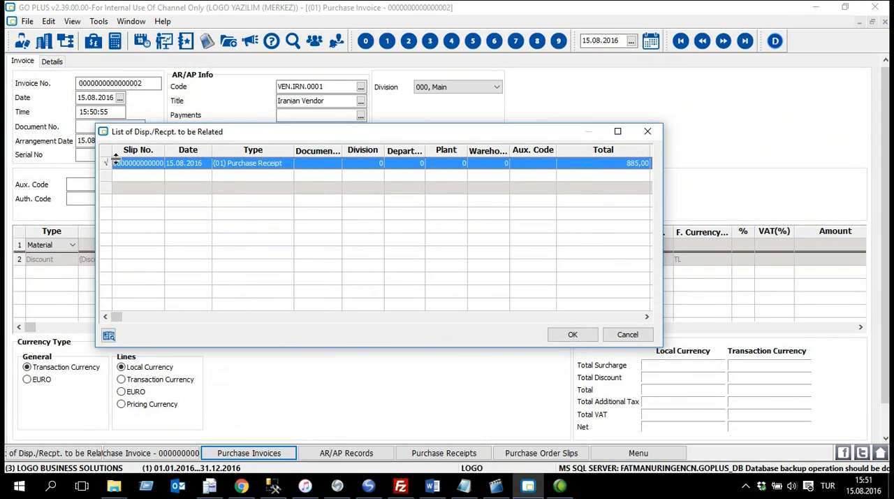
Step: Transfer the marked 15.08.2016 purchase receipt into the invoice and save the invoice
left_click(572, 336)
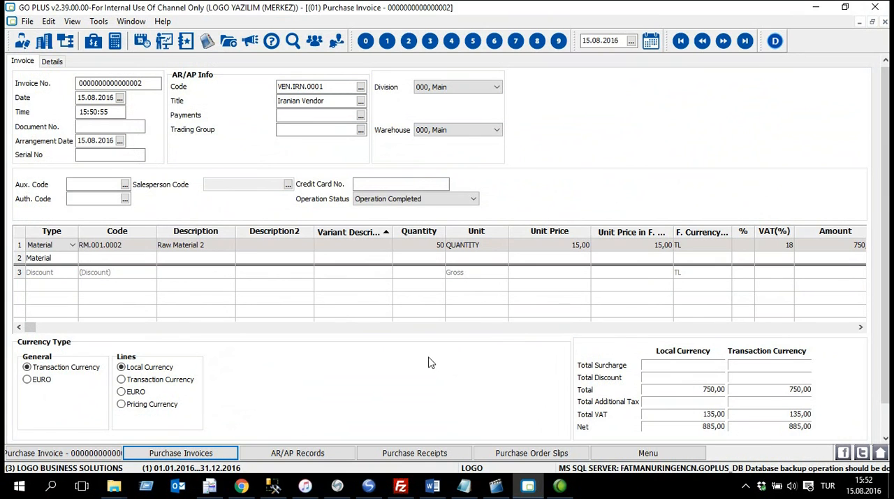
key("ctrl+s")
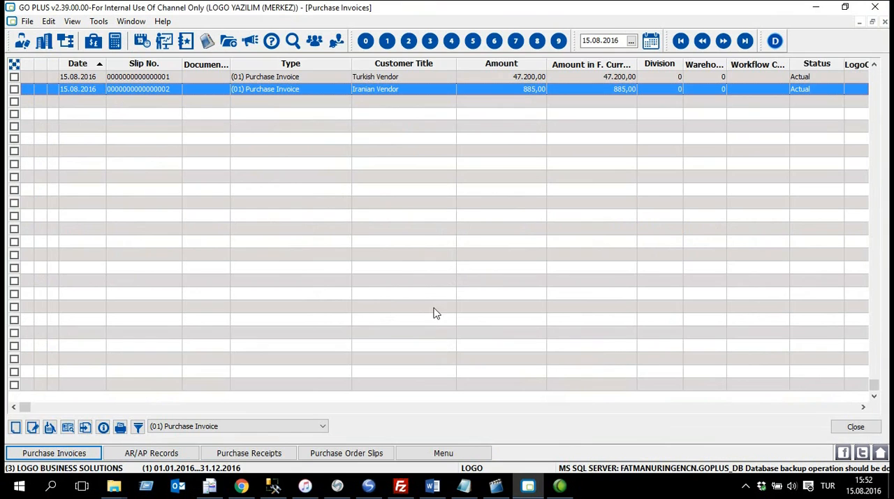
Step: Search the AR/AP records for "Iranian", check Iranian Vendor's balance, and close the records
left_click(183, 456)
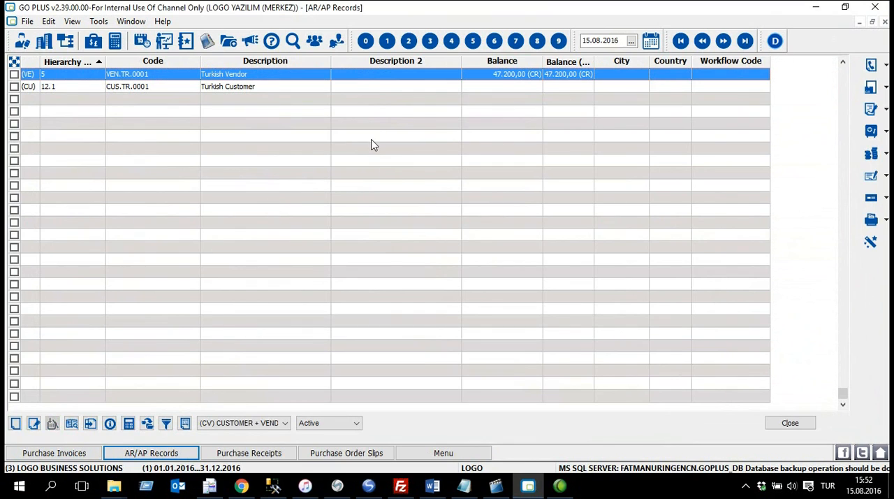
key("ctrl+f")
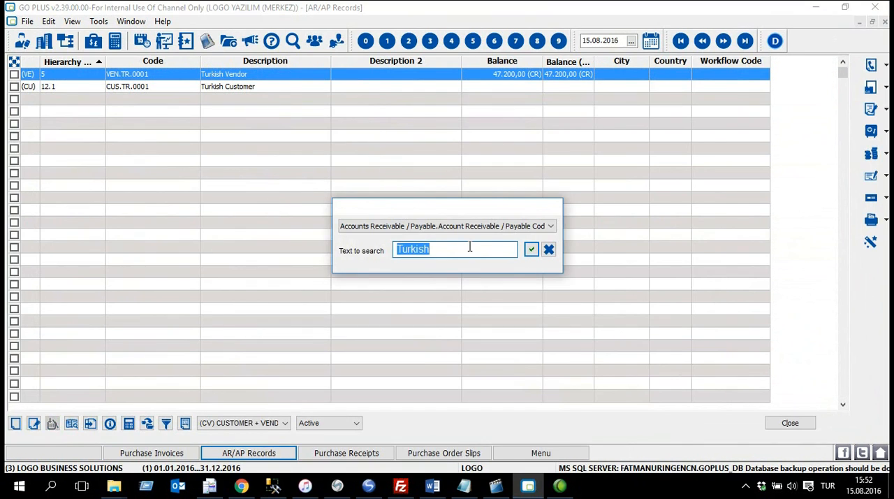
key("BackSpace")
type("Iranian")
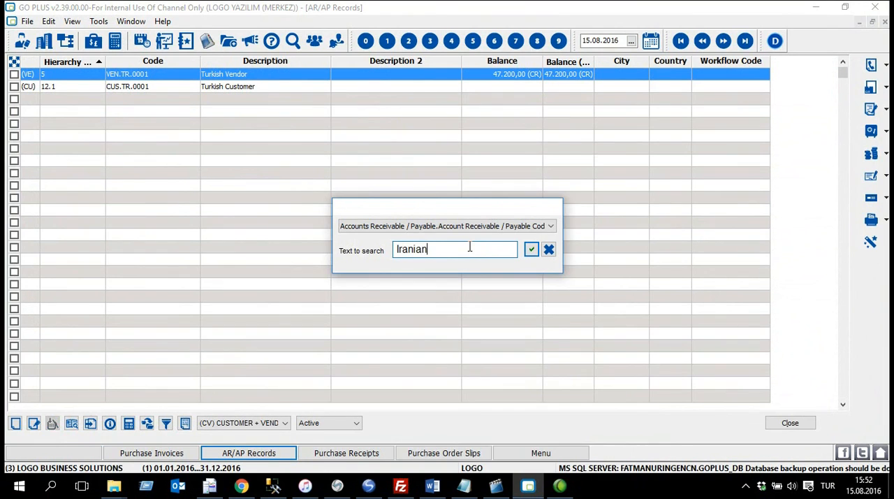
key("Return")
left_click(321, 92)
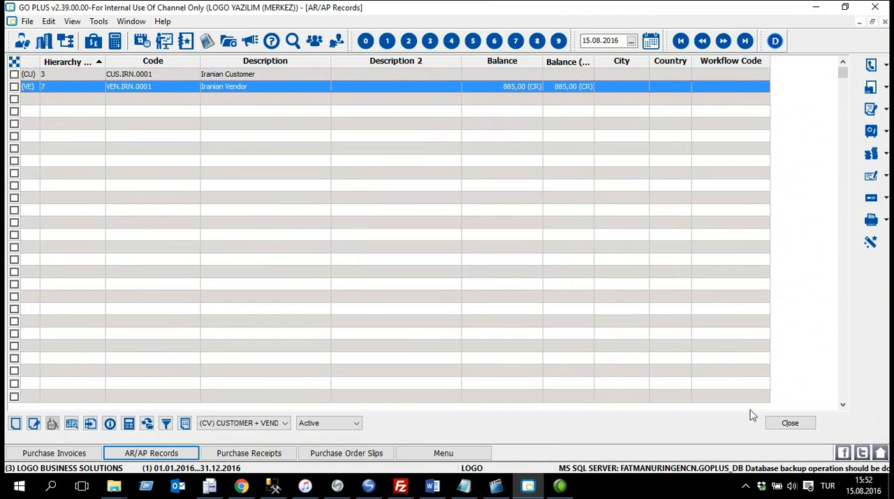
left_click(795, 424)
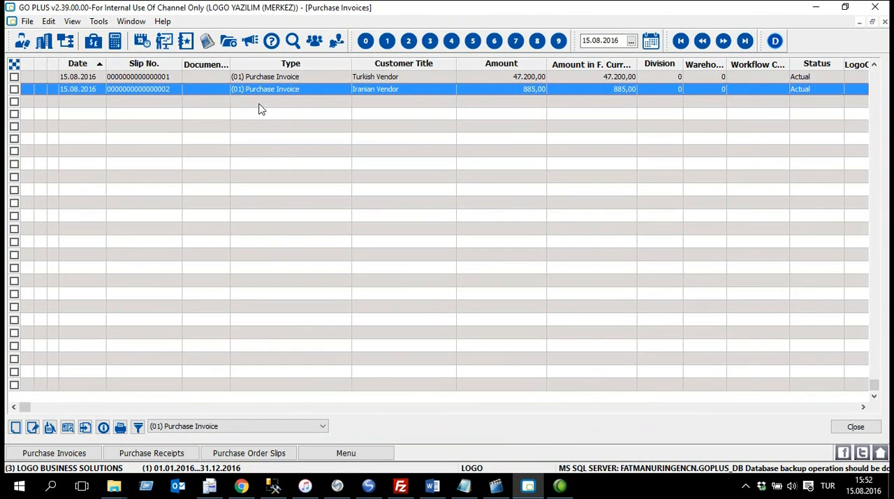
Step: Create a new purchase invoice and choose English Vendor (VEN.ENG.0001) as its AR/AP account
right_click(261, 123)
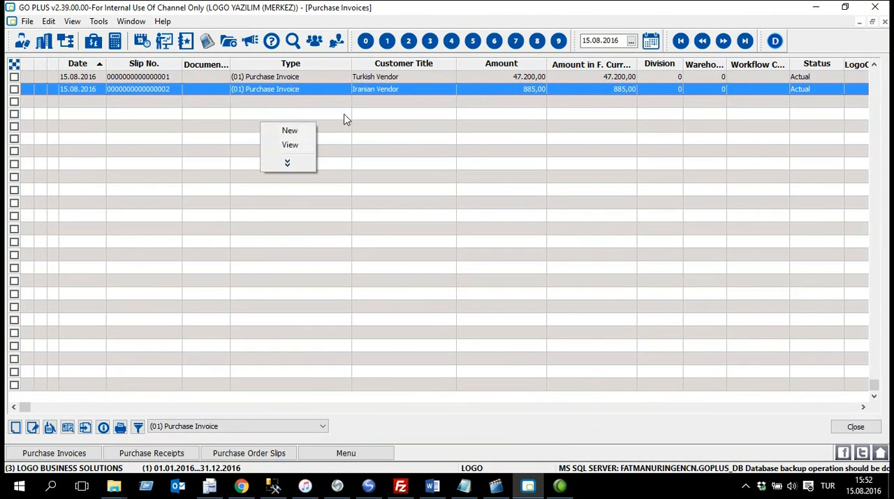
left_click(289, 130)
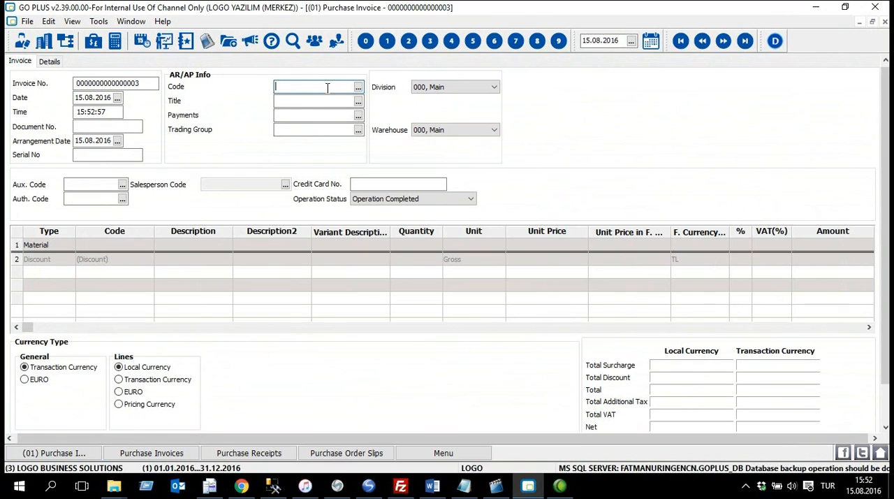
double_click(328, 89)
key("ctrl+End")
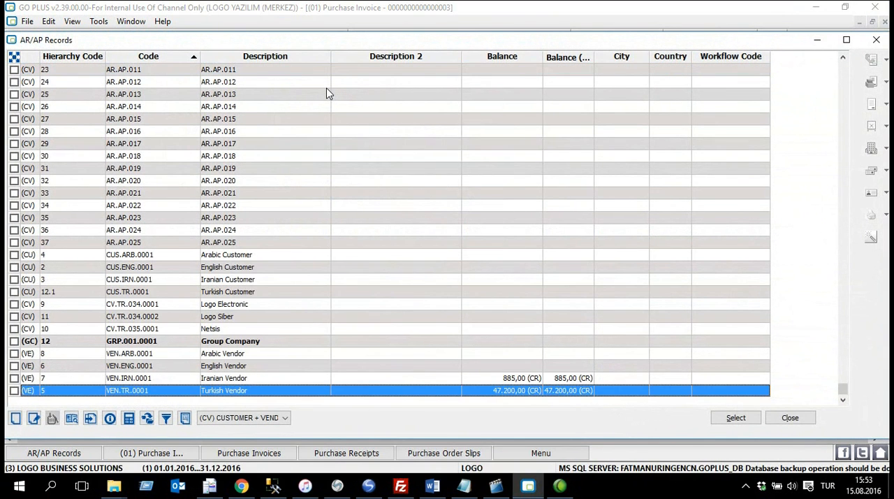
left_click(258, 367)
double_click(258, 369)
left_click(415, 257)
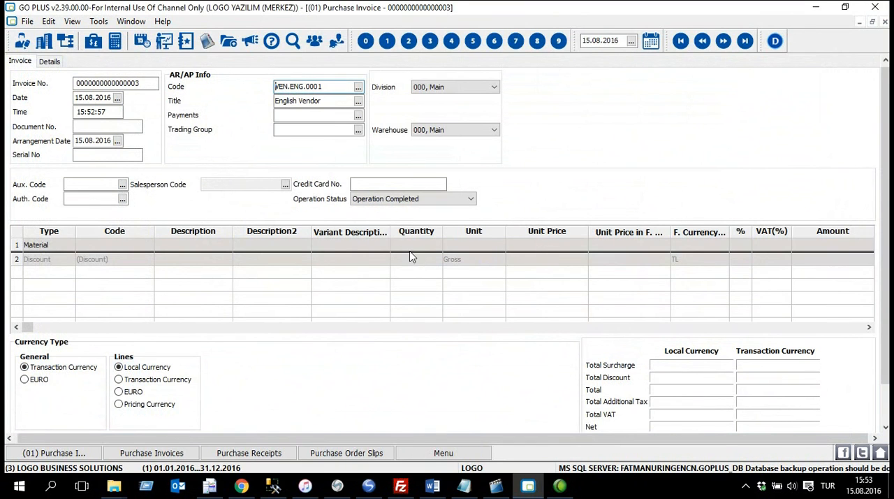
Step: Add the material GOPLUS.INT.0001 to the first line of the English Vendor invoice
left_click(117, 246)
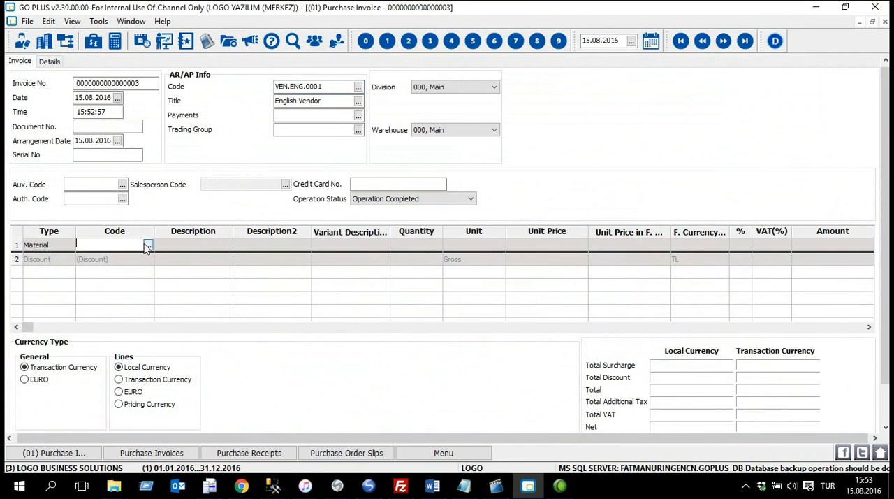
left_click(147, 246)
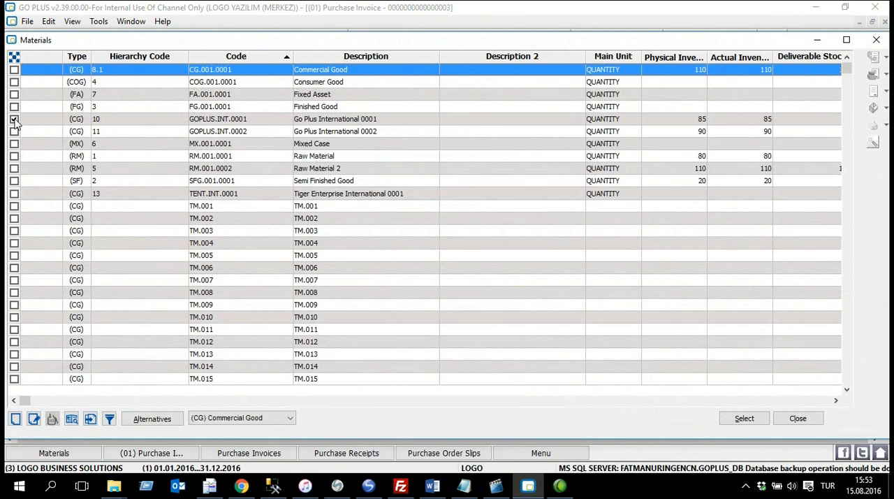
left_click(745, 418)
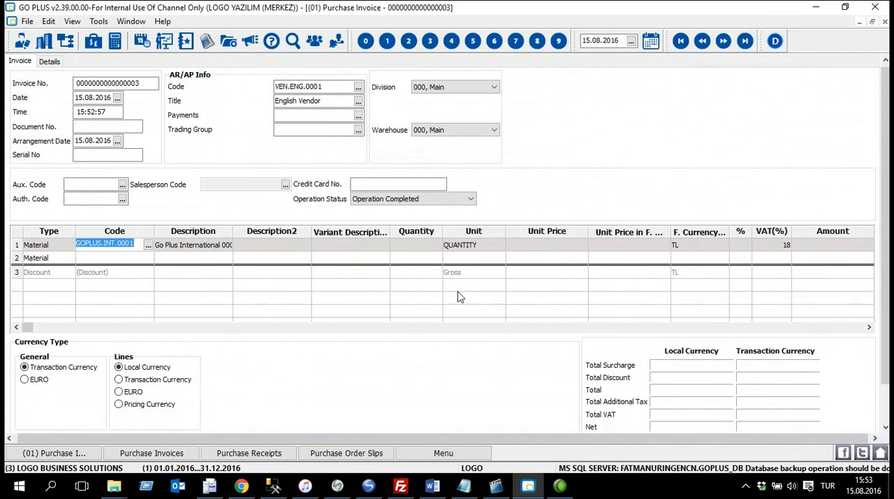
Step: Set the material line's quantity to 20 and its unit price to 1.000,00, and save the invoice
left_click(412, 247)
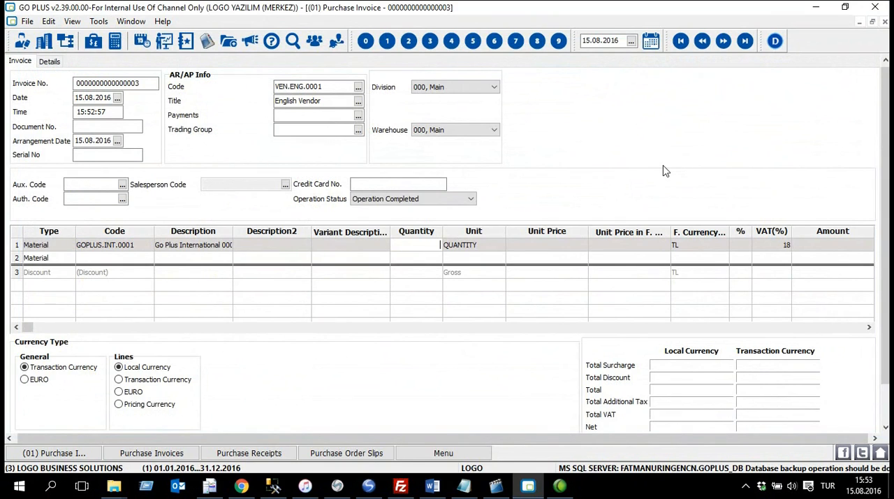
key("Tab")
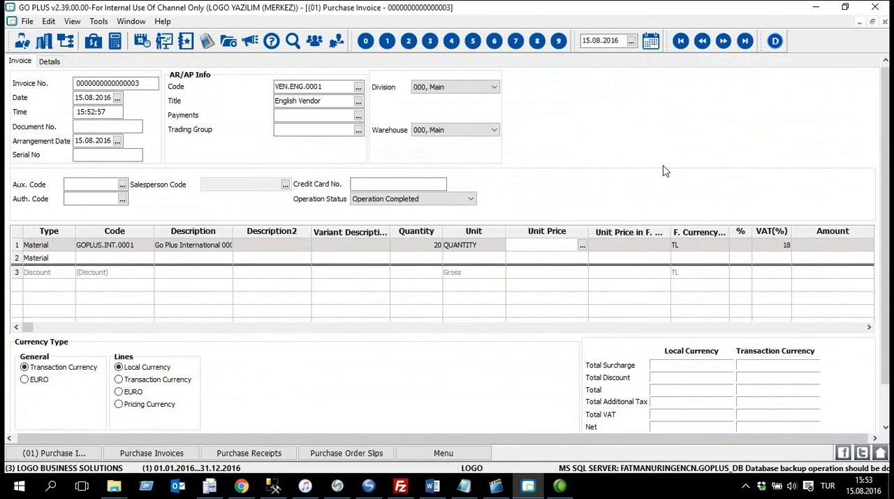
key("Tab")
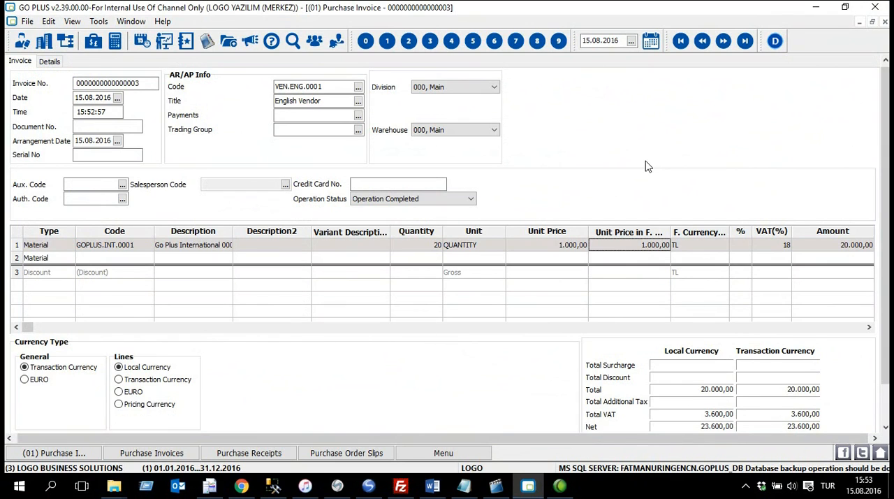
key("F2")
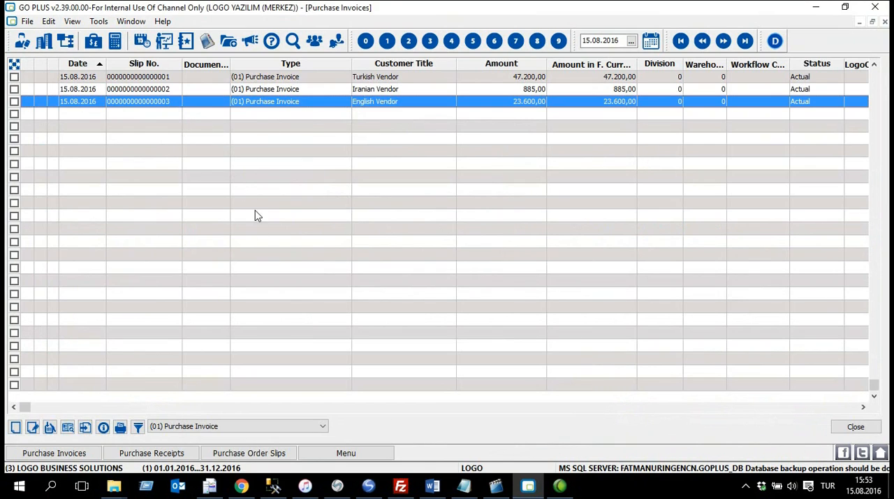
Step: View the last English Vendor receipt in the purchase receipts, check its material line and details, and close it
left_click(185, 456)
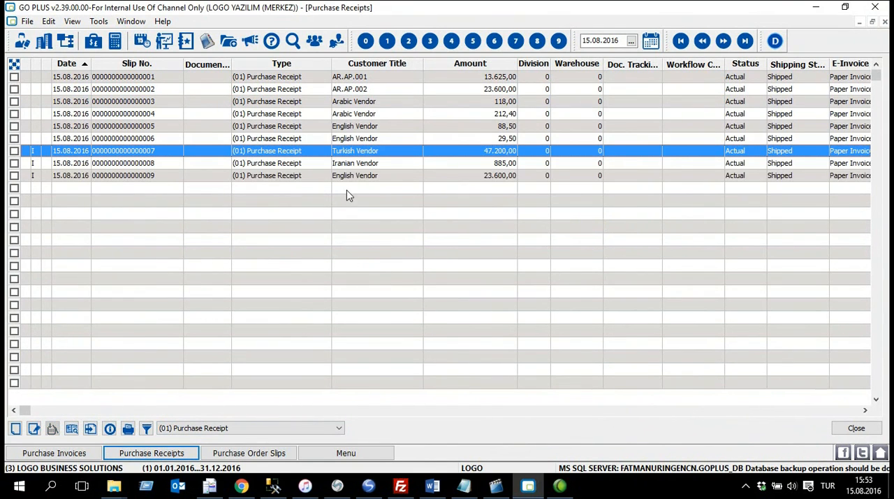
left_click(377, 177)
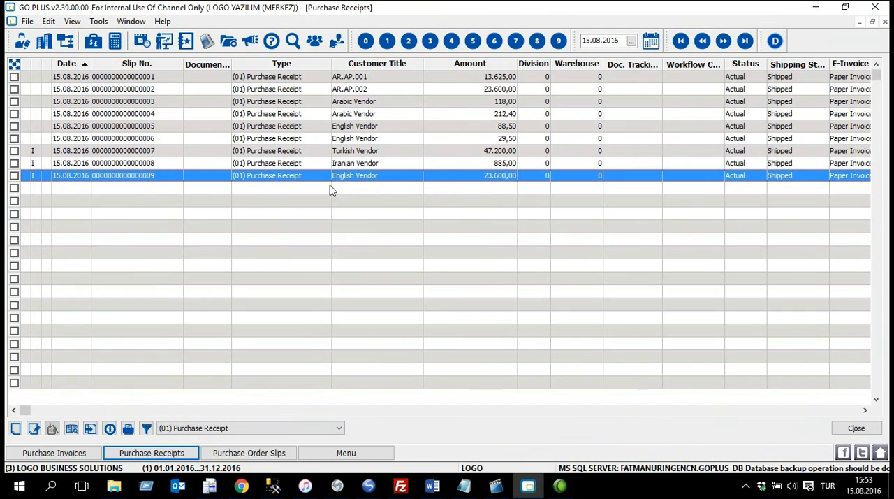
right_click(384, 178)
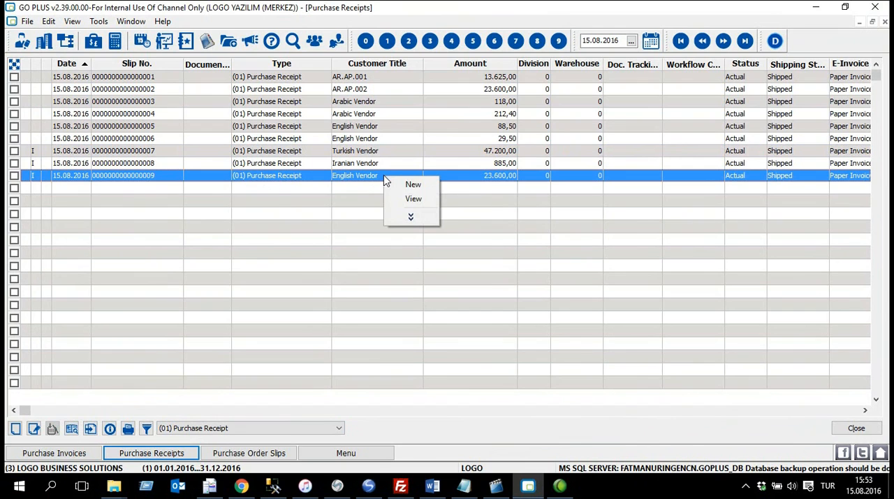
left_click(414, 199)
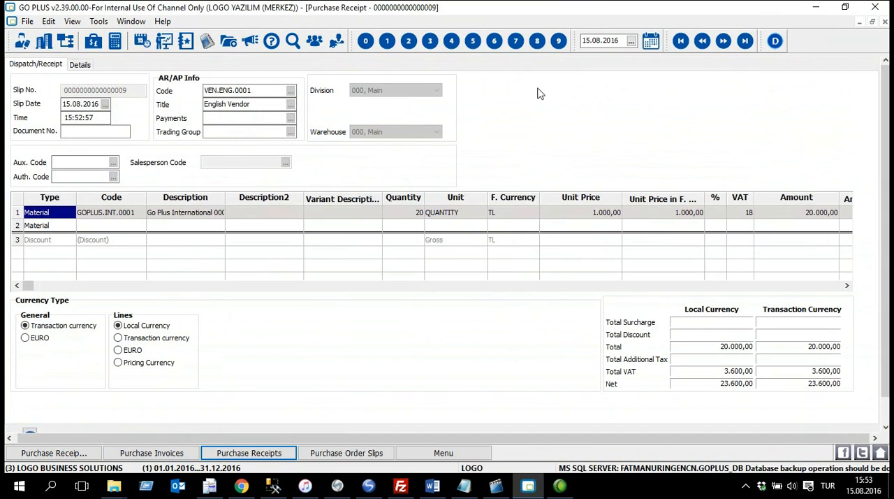
left_click(117, 214)
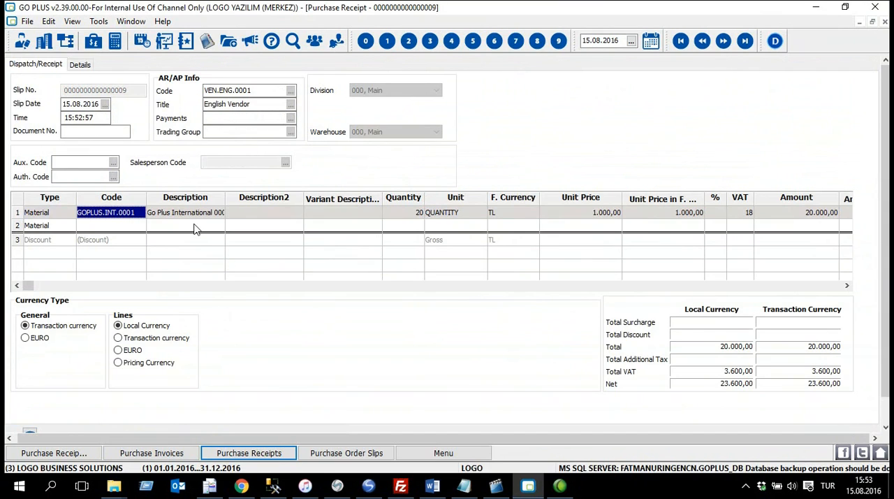
left_click(83, 65)
left_click(885, 22)
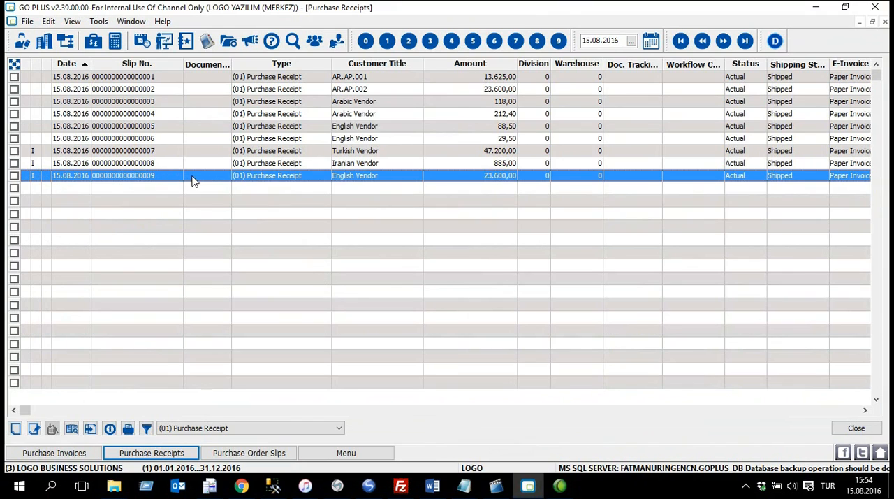
Step: Compare the invoiced marks of the purchase receipts row by row, and close the receipts list
left_click(37, 163)
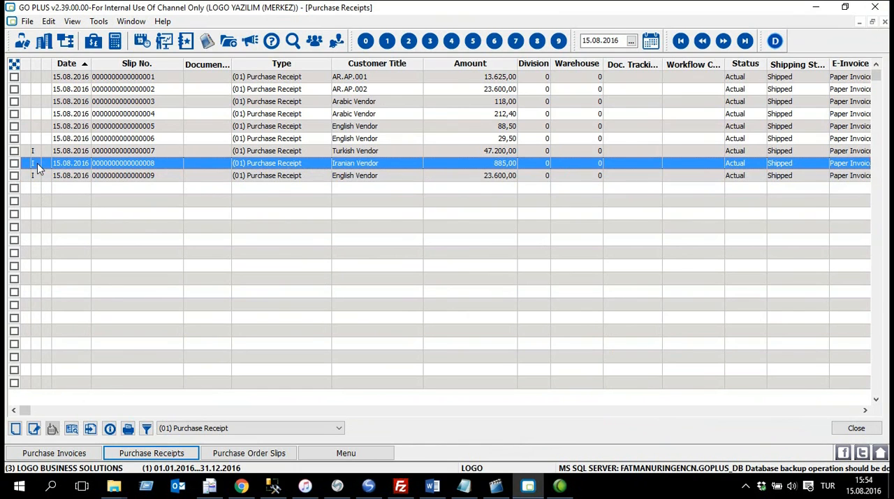
left_click(37, 152)
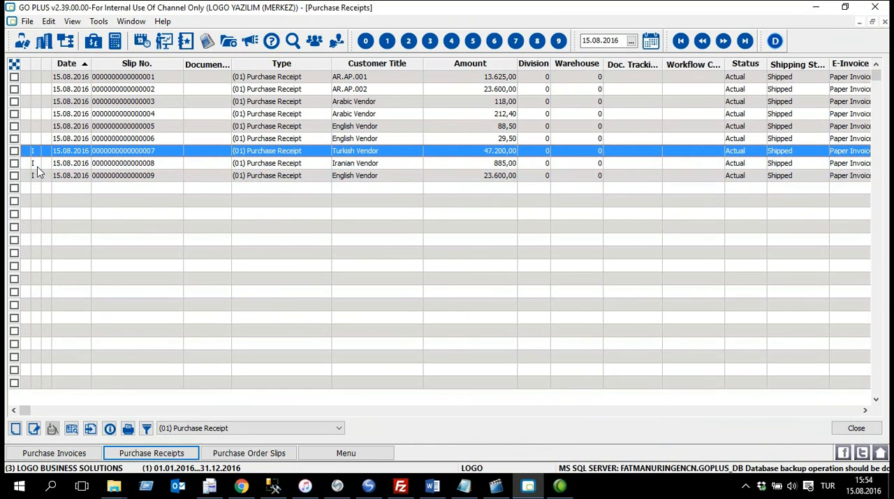
left_click(37, 165)
left_click(38, 176)
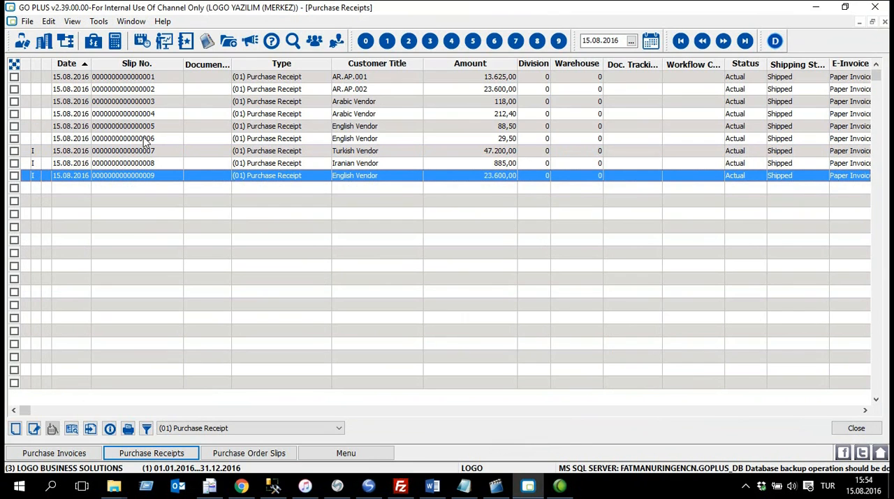
left_click(81, 139)
left_click(37, 127)
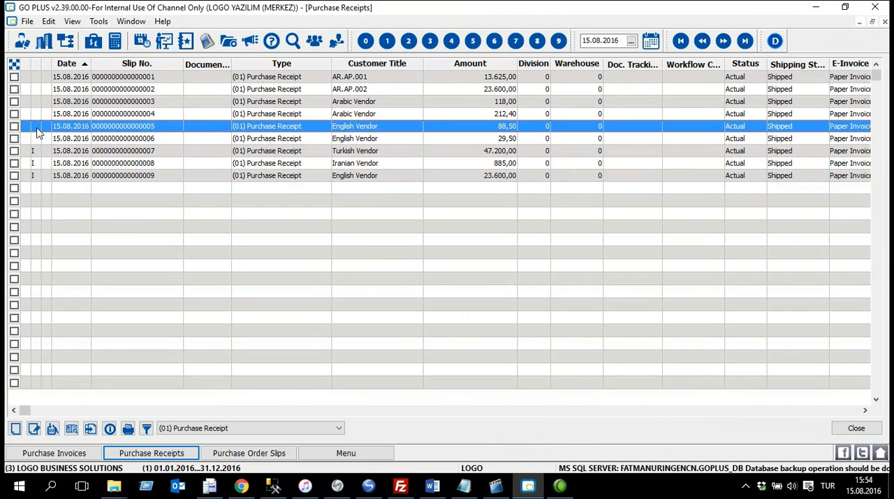
left_click(37, 114)
left_click(37, 101)
left_click(37, 89)
left_click(37, 79)
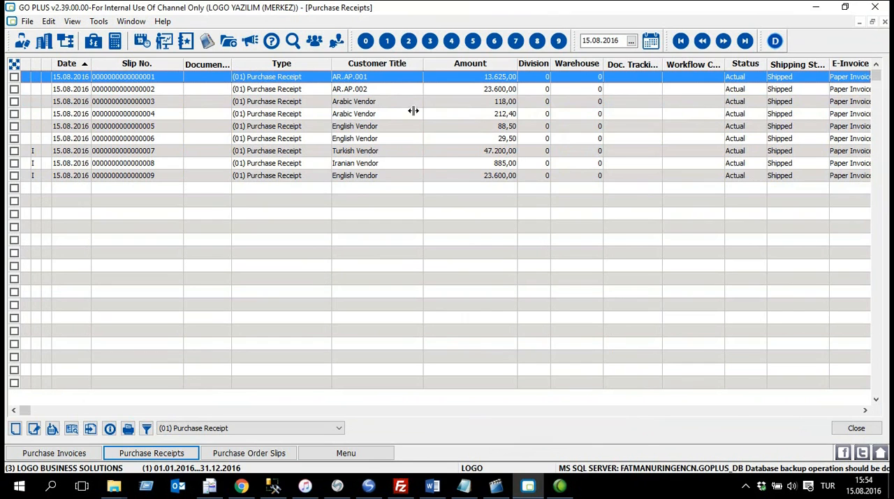
left_click(311, 177)
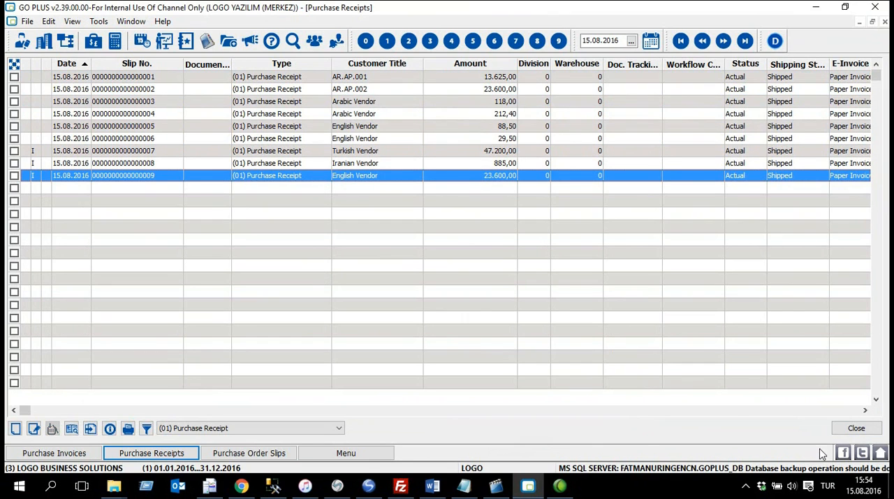
left_click(857, 429)
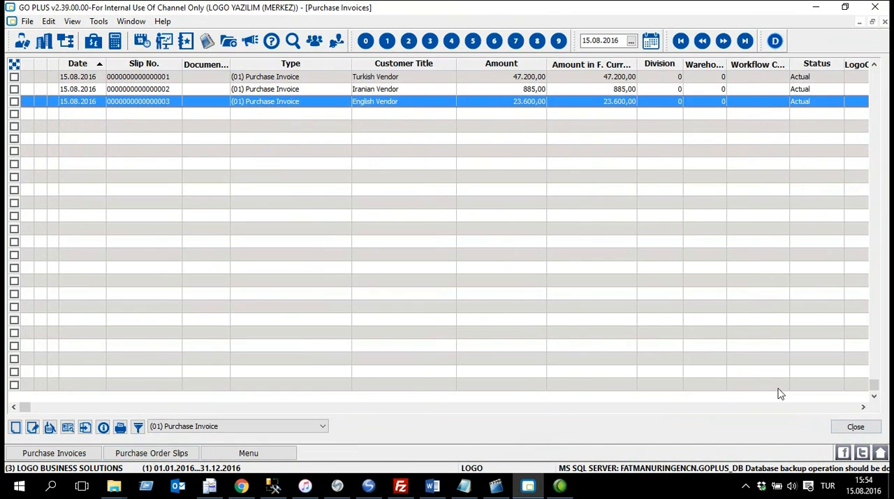